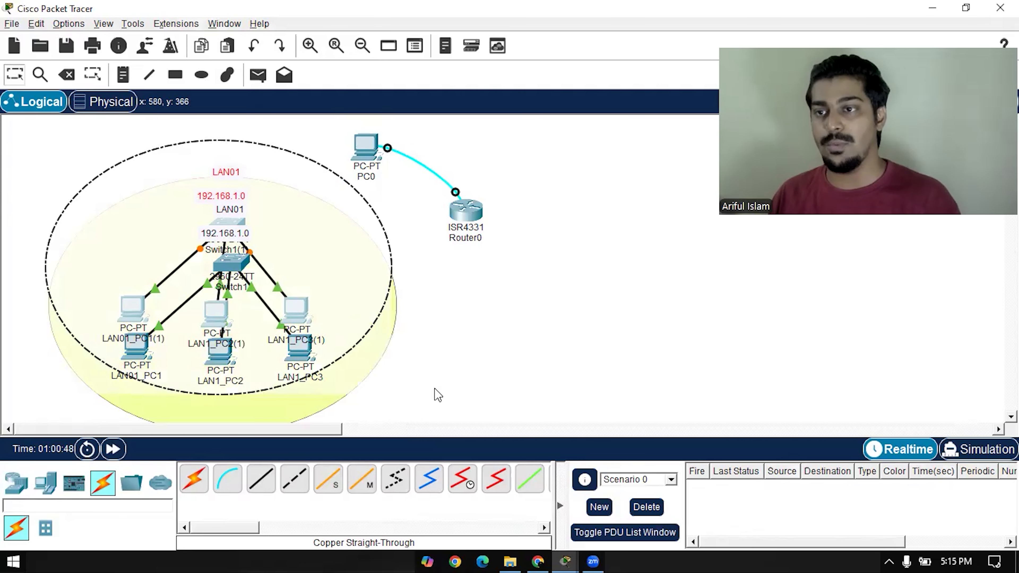
# - Move the duplicated LAN01 group to the opposite side of Router0 and change its title label to LAN02
pyautogui.moveTo(173, 171); pyautogui.dragTo(603, 211)
pyautogui.click(578, 170)
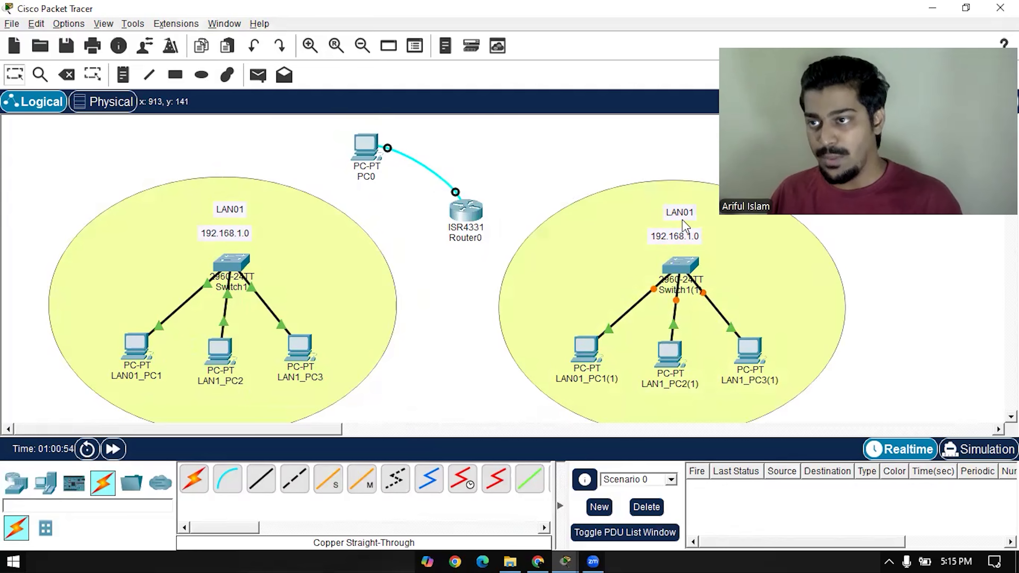
pyautogui.doubleClick(684, 210)
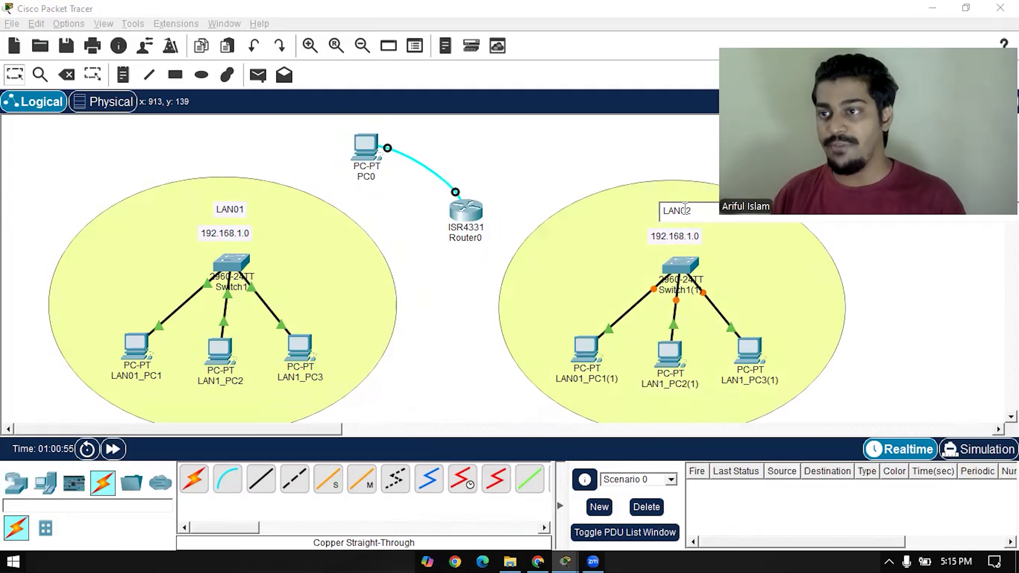
pyautogui.press('BackSpace')
pyautogui.write('2')
# - Change the network address label of the LAN02 group to 192.168.2.0
pyautogui.doubleClick(690, 236)
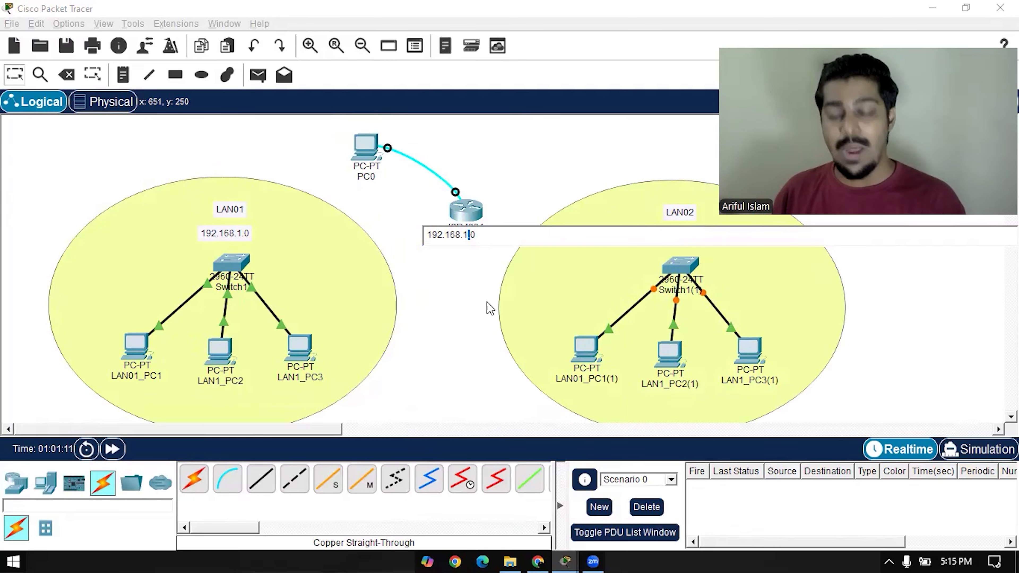
pyautogui.write('2')
pyautogui.press('BackSpace')
pyautogui.press('BackSpace')
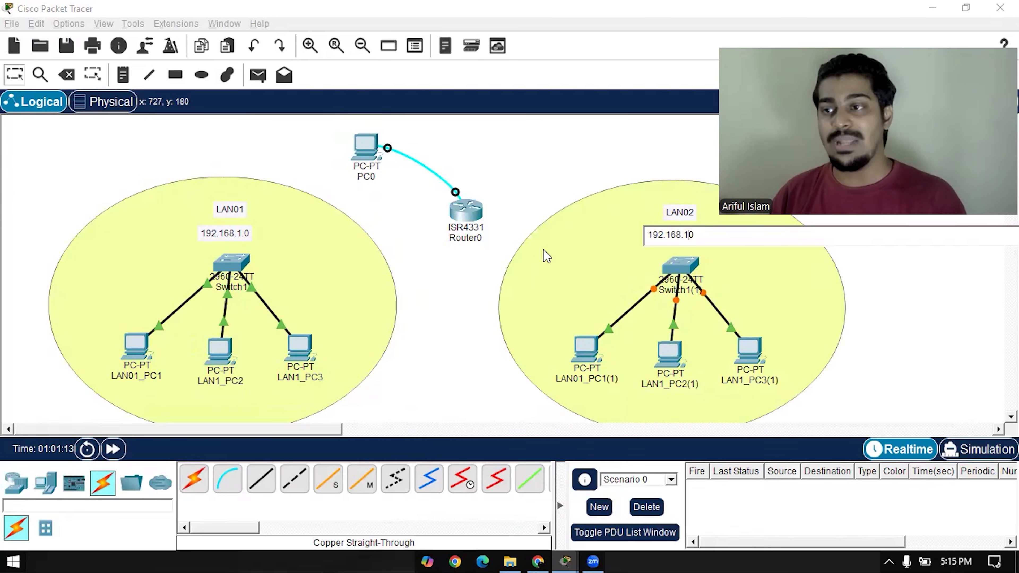
pyautogui.write('2.')
pyautogui.click(565, 147)
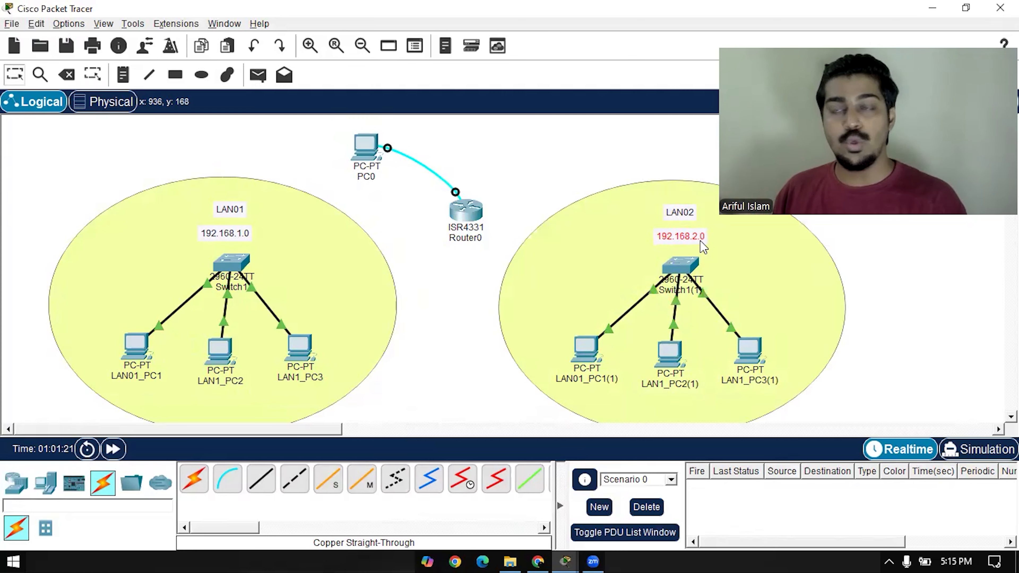
# - Set the IPv4 address of LAN01_PC1(1) in LAN02 to 192.168.2.1 and open LAN1_PC3(1)
pyautogui.click(593, 357)
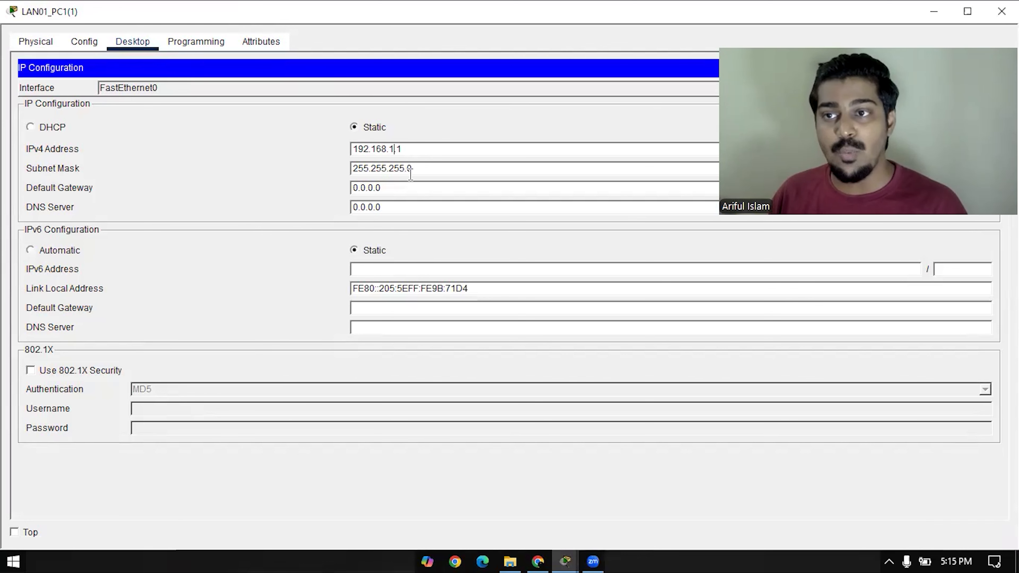
pyautogui.press('BackSpace')
pyautogui.write('2')
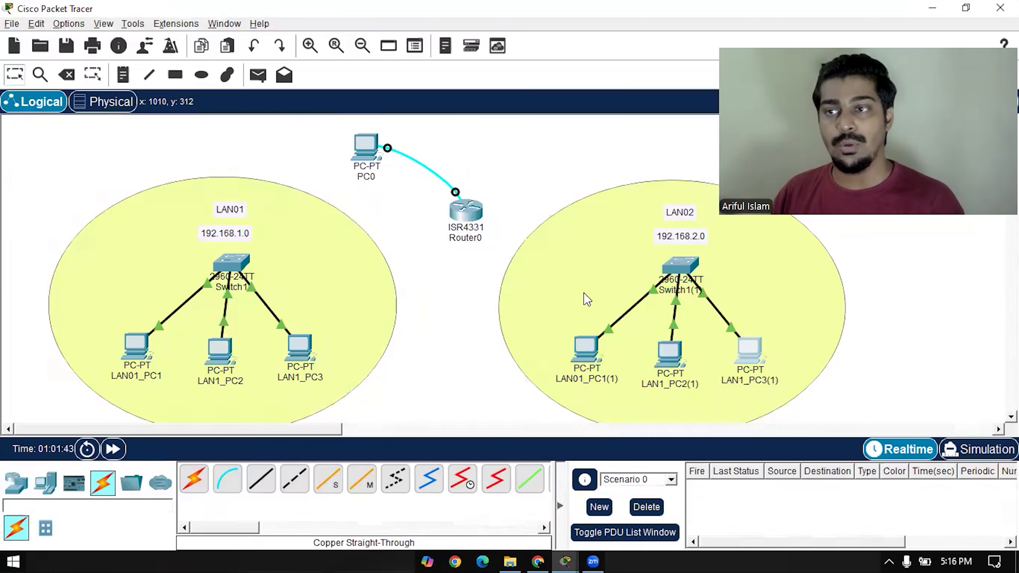
pyautogui.click(746, 351)
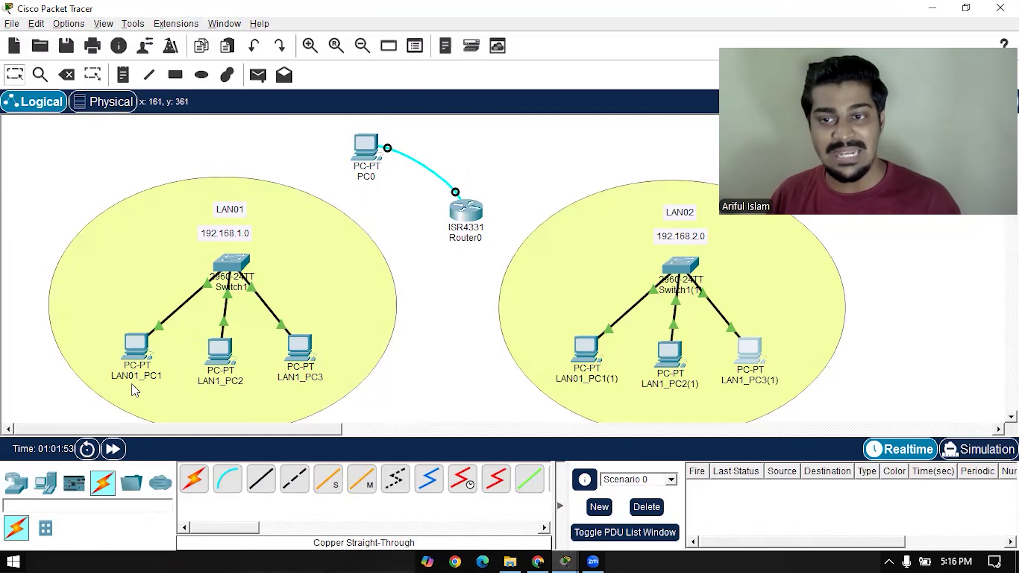
# - Rename the middle PC in the LAN01 group as LAN01_PC2
pyautogui.doubleClick(228, 395)
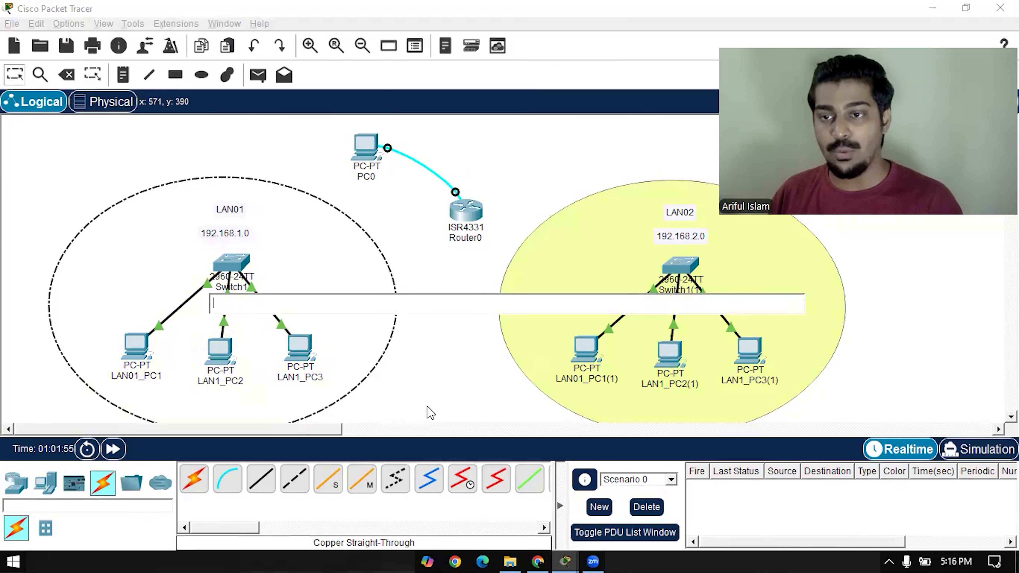
pyautogui.click(427, 408)
pyautogui.click(210, 386)
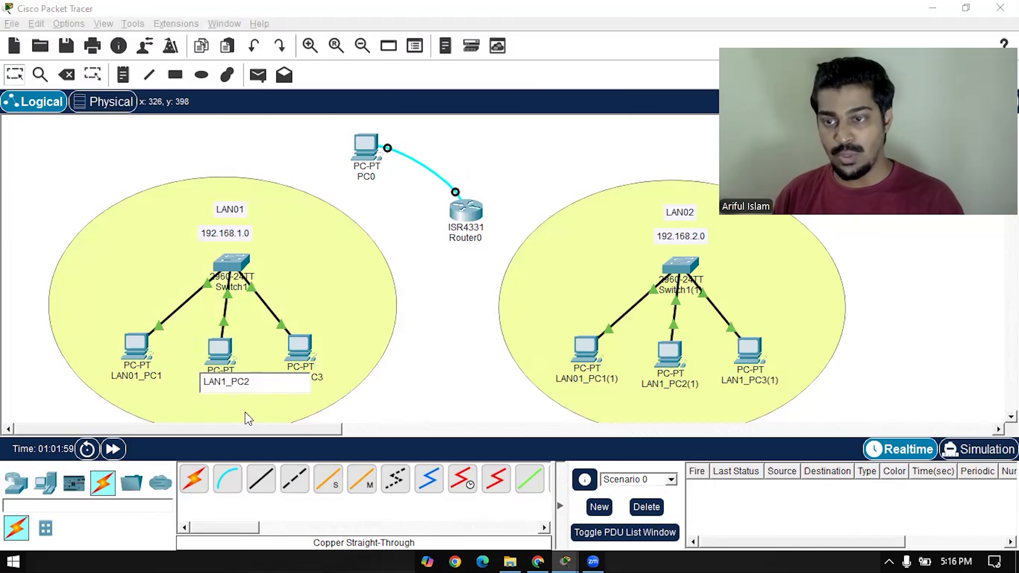
pyautogui.write('0')
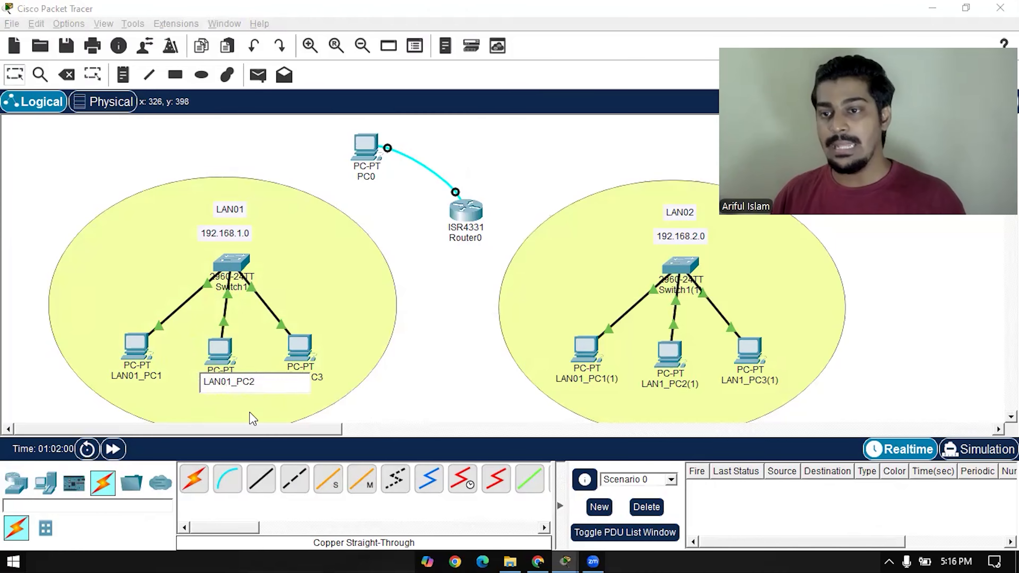
pyautogui.click(513, 429)
pyautogui.moveTo(434, 429); pyautogui.dragTo(109, 429)
# - Rename the third PC in the LAN01 group as LAN01_PC3
pyautogui.click(317, 377)
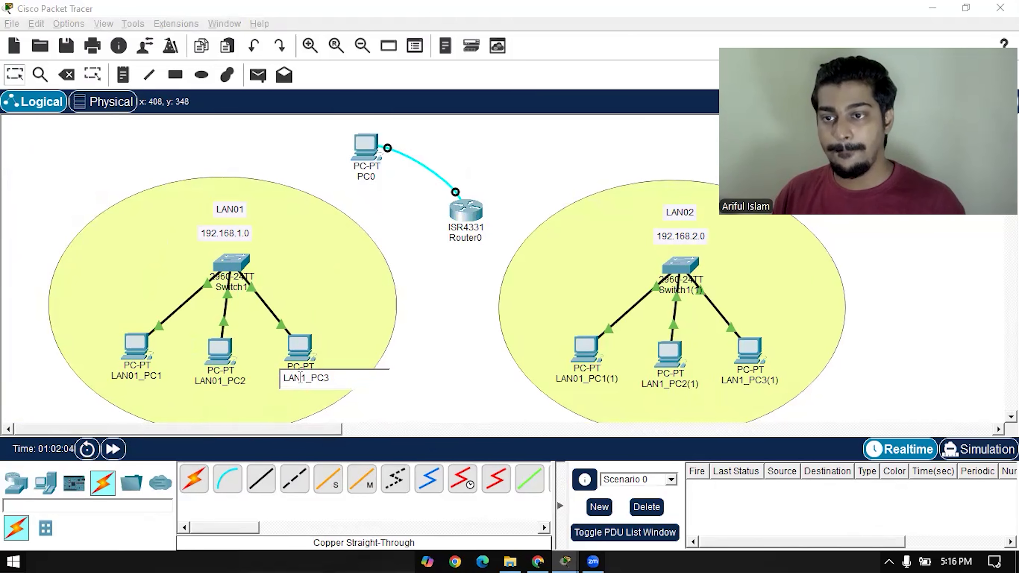
pyautogui.write('0')
pyautogui.press('Return')
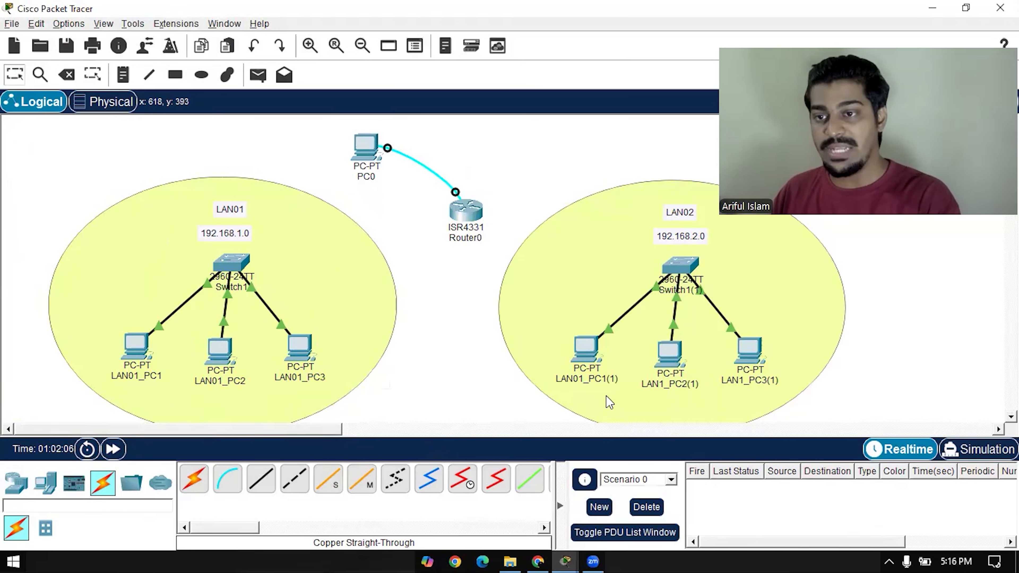
# - Rename the first PC in the LAN02 group as LAN02_PC1 and copy that name
pyautogui.click(602, 378)
pyautogui.press('BackSpace')
pyautogui.press('BackSpace')
pyautogui.press('BackSpace')
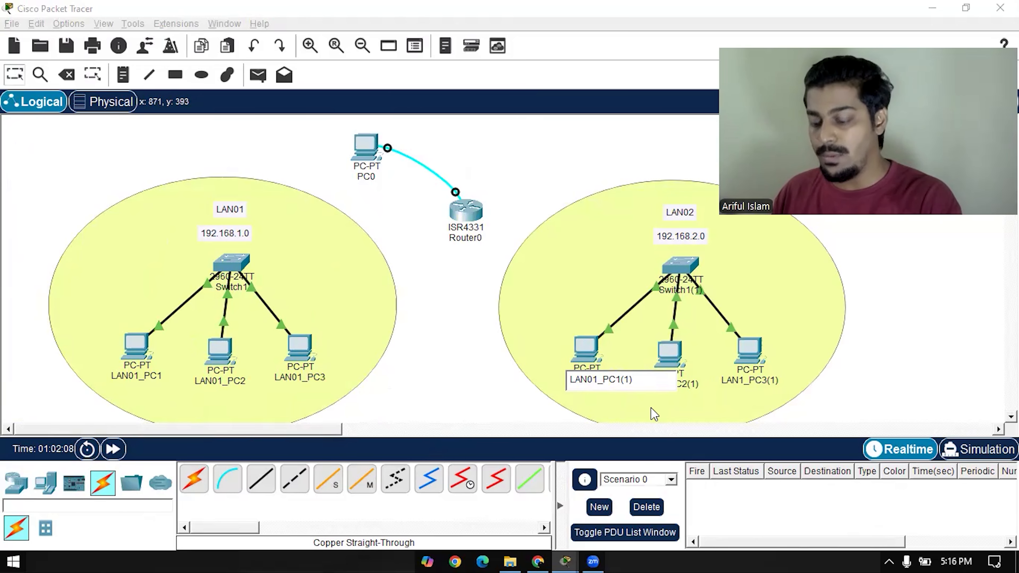
pyautogui.click(598, 379)
pyautogui.press('BackSpace')
pyautogui.write('2')
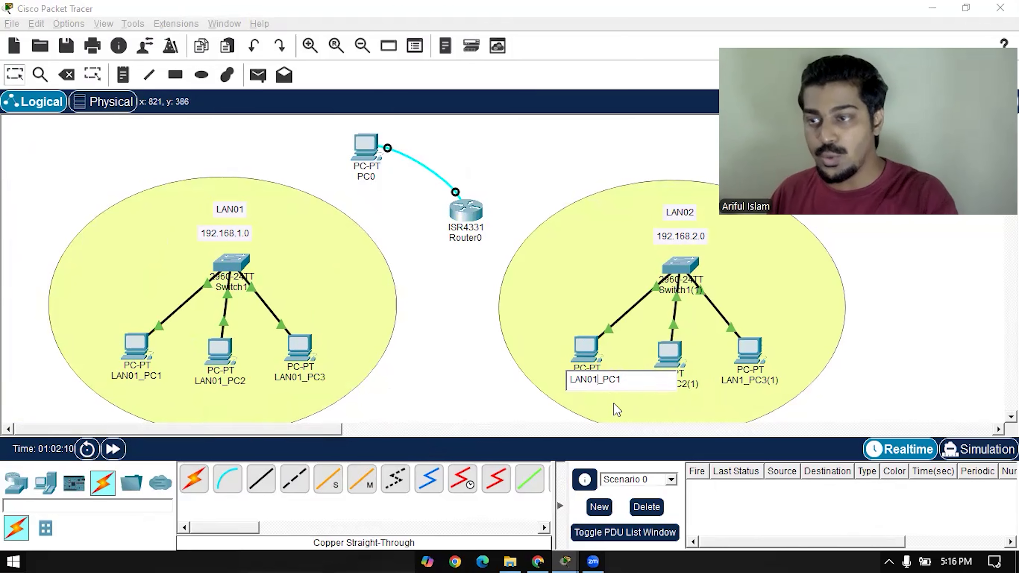
pyautogui.moveTo(653, 388); pyautogui.dragTo(531, 389)
pyautogui.hotkey('ctrl', 'c')
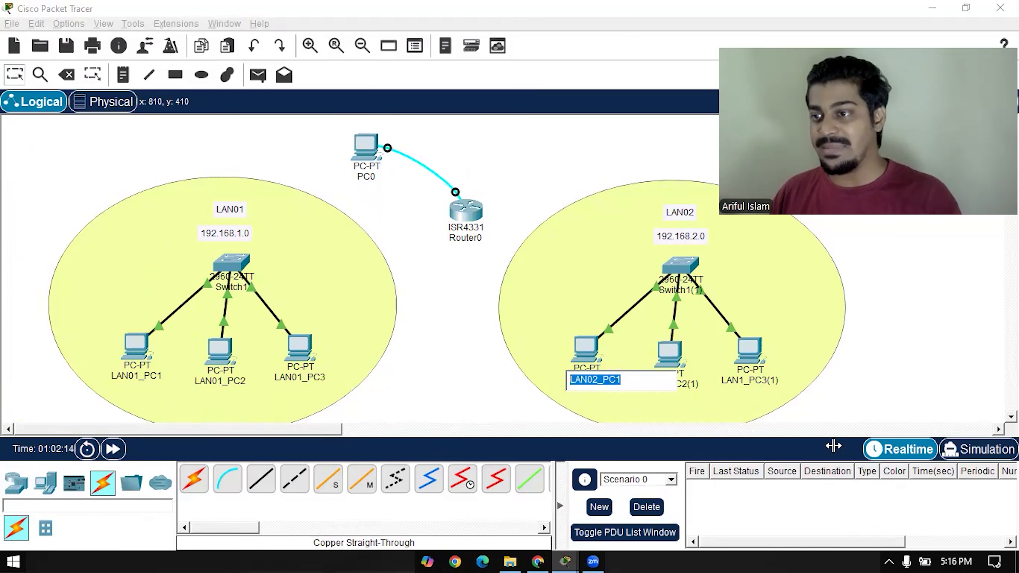
pyautogui.click(870, 386)
pyautogui.click(673, 372)
pyautogui.hotkey('ctrl', 'v')
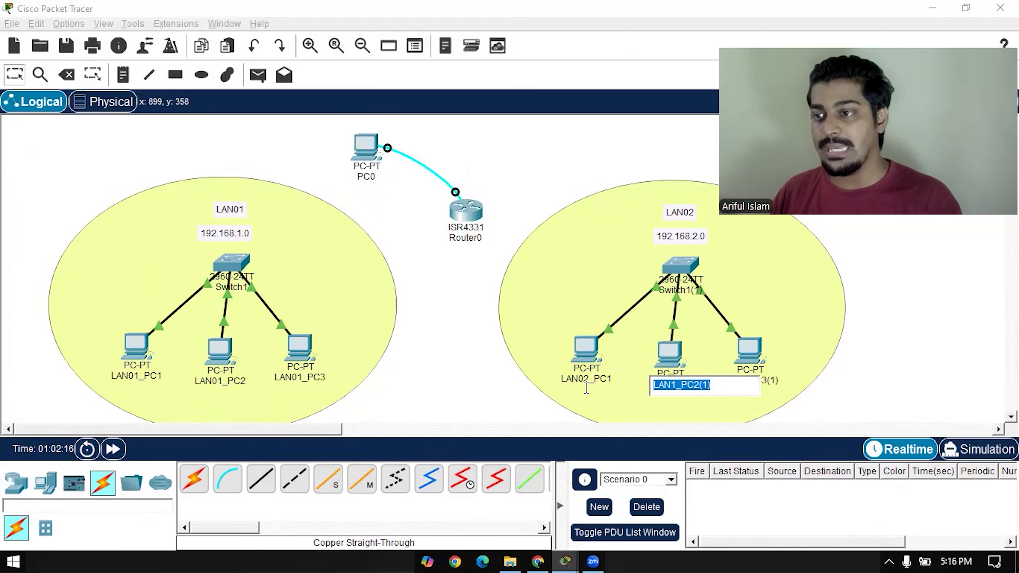
pyautogui.click(828, 392)
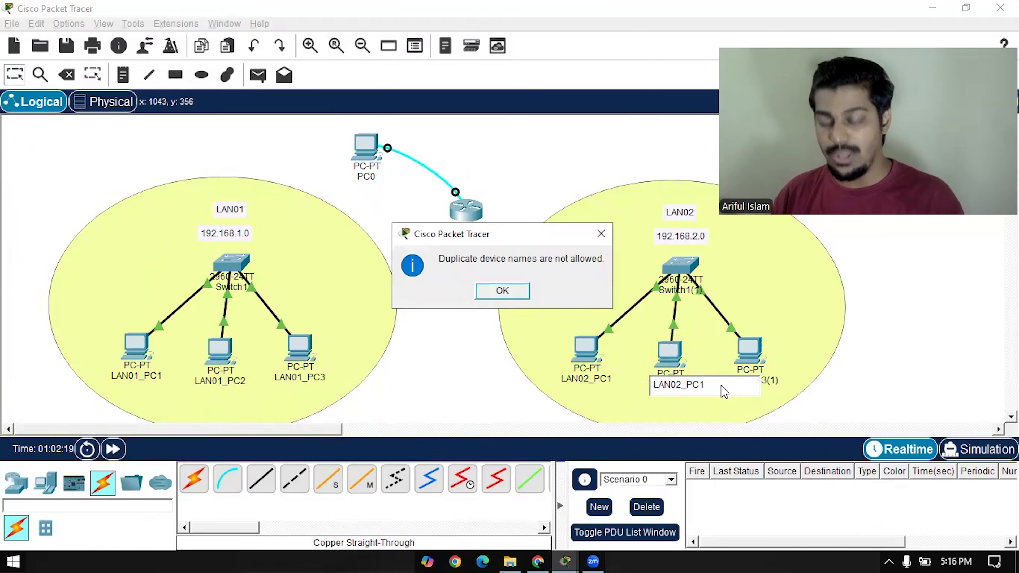
pyautogui.click(506, 297)
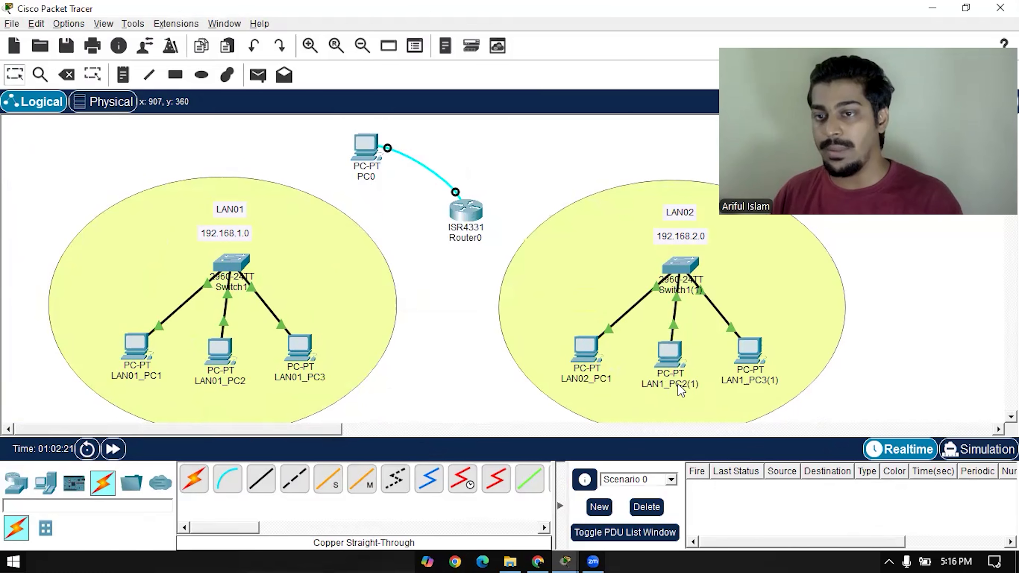
pyautogui.click(690, 388)
pyautogui.press('Escape')
# - Rename the middle PC in the LAN02 group as LAN02_PC2
pyautogui.click(670, 384)
pyautogui.hotkey('ctrl', 'a')
pyautogui.write('LAN02_PC2')
pyautogui.click(930, 402)
# - Rename the third PC in the LAN02 group as LAN02_PC3
pyautogui.click(770, 385)
pyautogui.hotkey('ctrl', 'a')
pyautogui.write('LAN02_PC1')
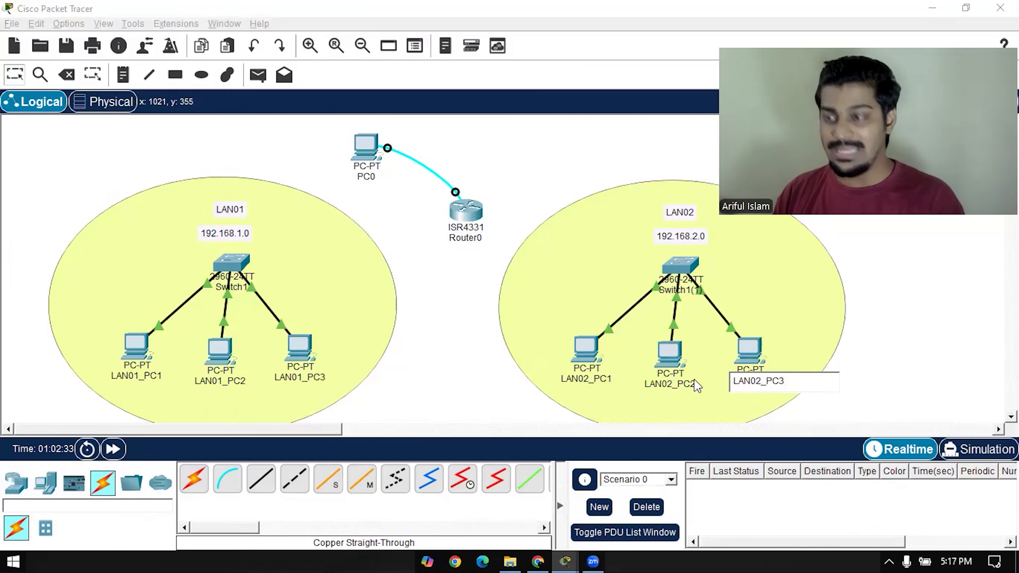
pyautogui.click(772, 347)
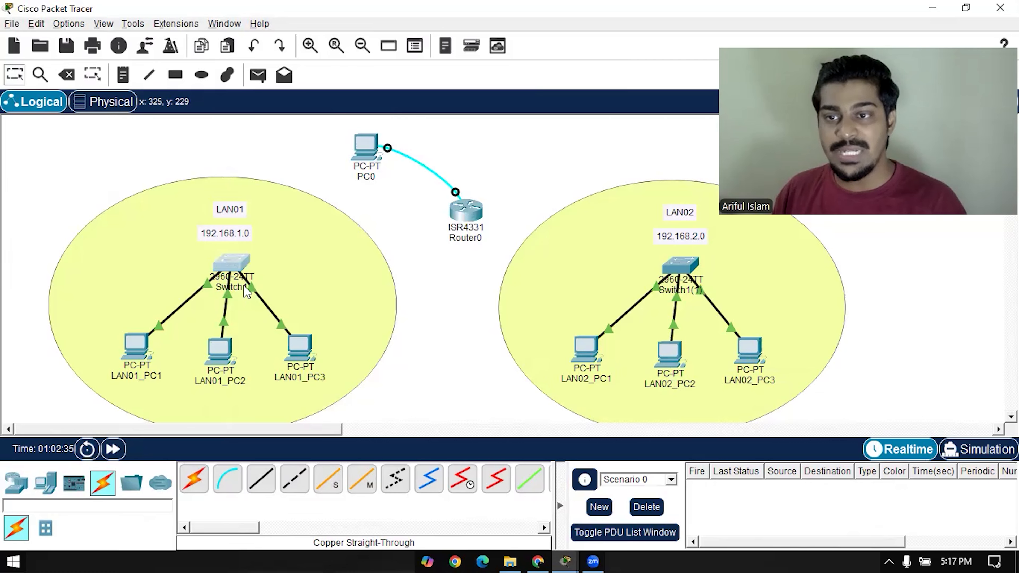
# - Rename the switch in the LAN01 group as LAN01_Switch01 and copy that name
pyautogui.click(246, 292)
pyautogui.hotkey('ctrl', 'a')
pyautogui.write('LAN01_Sw')
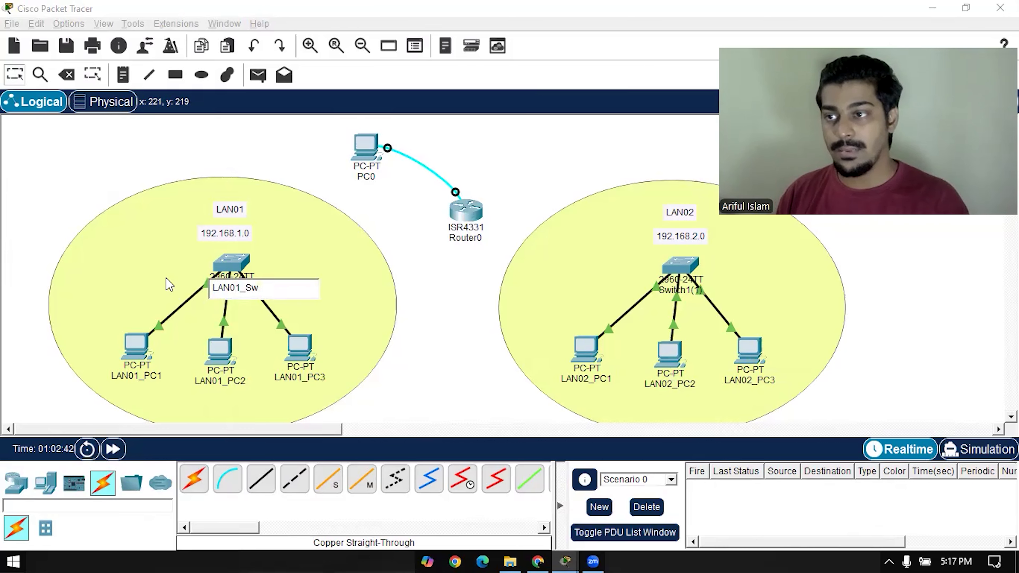
pyautogui.write('itch01')
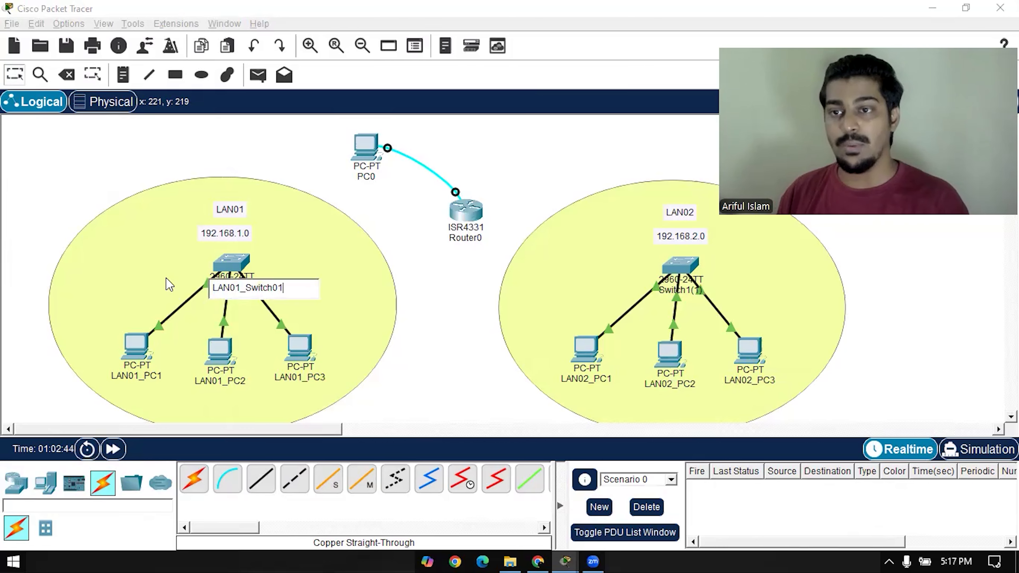
pyautogui.hotkey('ctrl', 'a')
pyautogui.hotkey('ctrl', 'c')
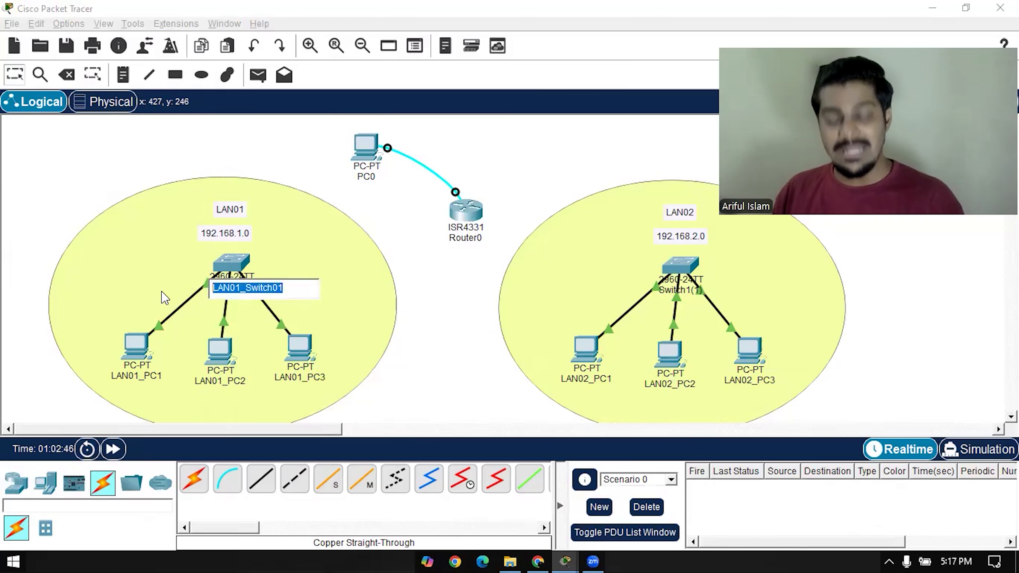
pyautogui.click(430, 282)
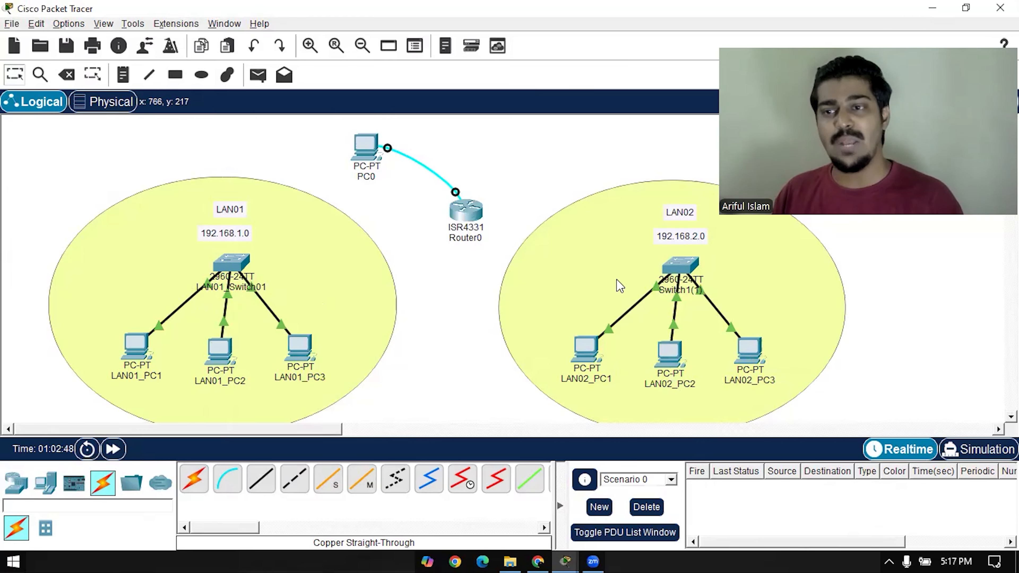
# - Rename the switch in the LAN02 group as LAN02_Switch01, based on the copied name
pyautogui.click(669, 299)
pyautogui.click(913, 354)
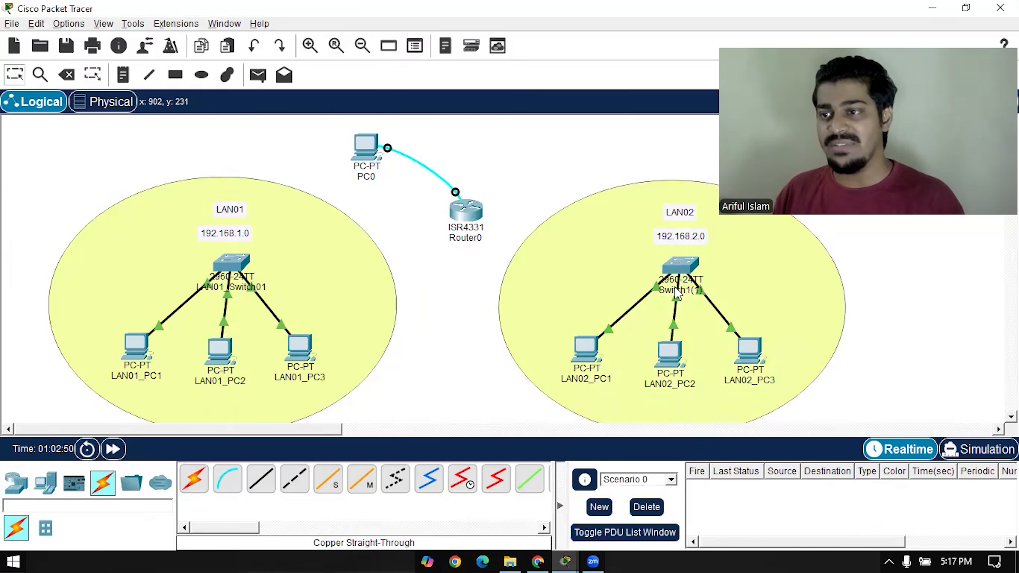
pyautogui.click(677, 294)
pyautogui.hotkey('ctrl', 'v')
pyautogui.click(688, 291)
pyautogui.press('BackSpace')
pyautogui.write('2')
pyautogui.click(902, 341)
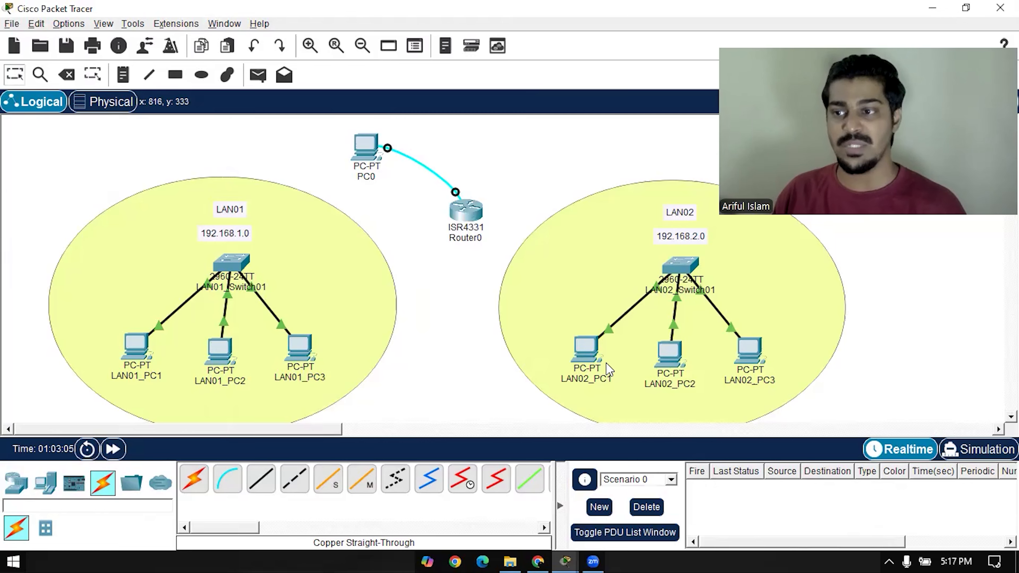
# - Ping 192.168.2.3 from the command prompt of LAN02_PC1, examine the replies, and return to the topology
pyautogui.click(593, 365)
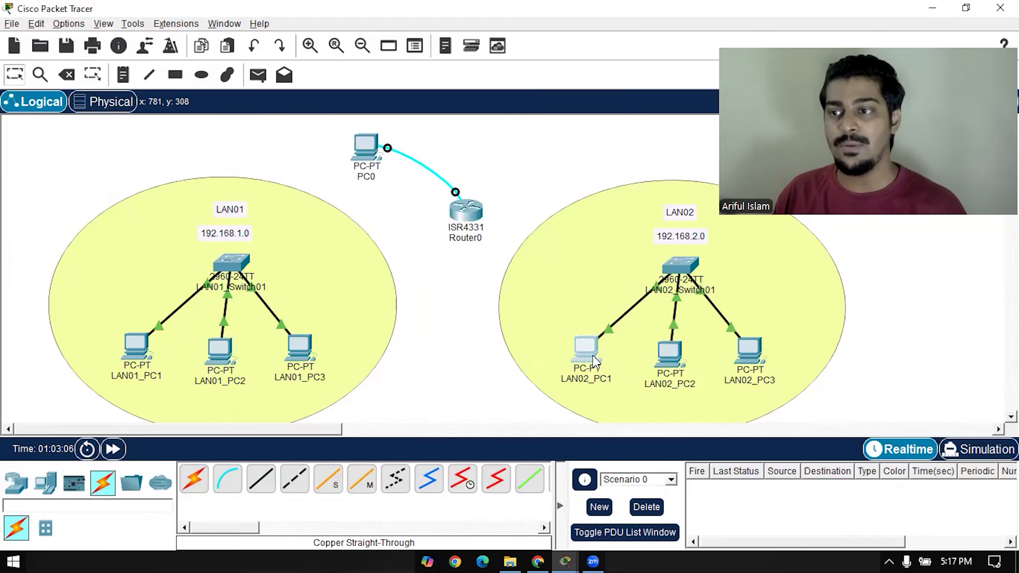
pyautogui.click(681, 113)
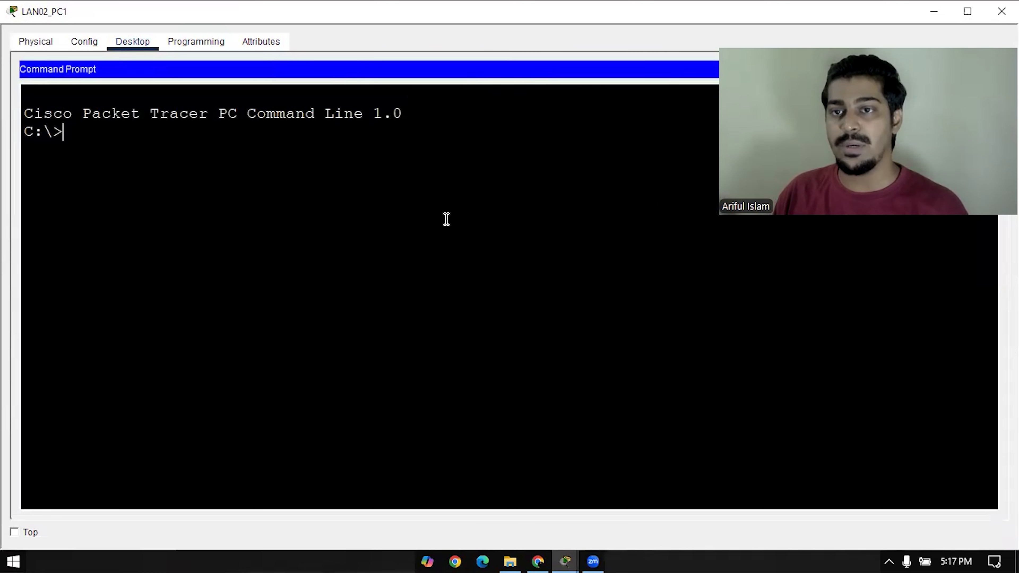
pyautogui.write('ping')
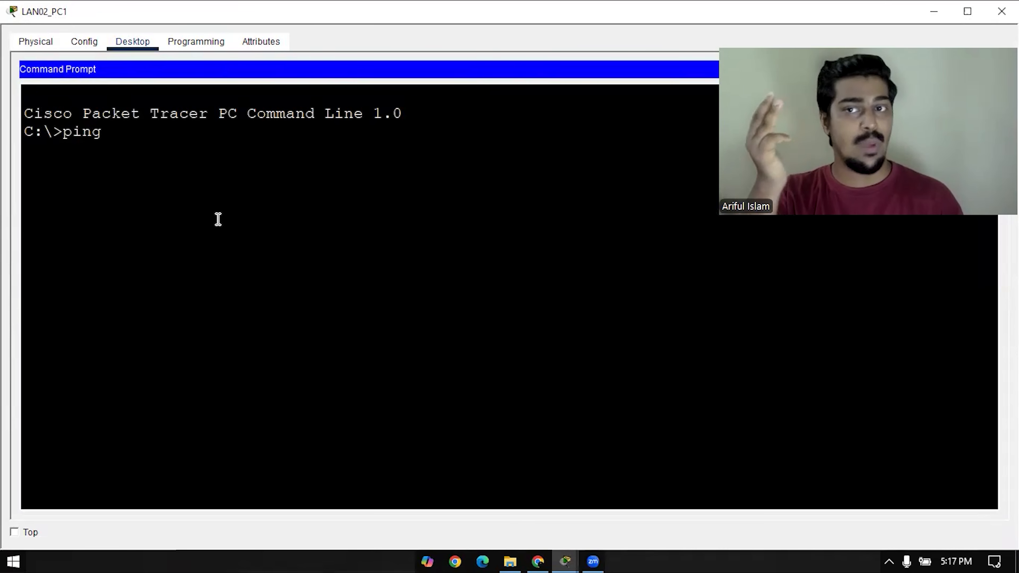
pyautogui.write('192.168')
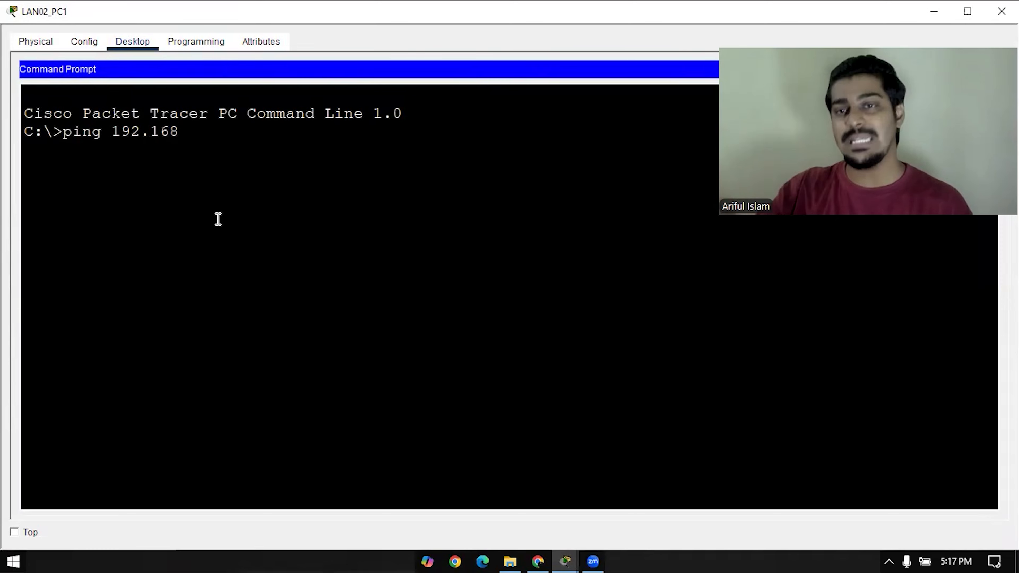
pyautogui.write('.2.3')
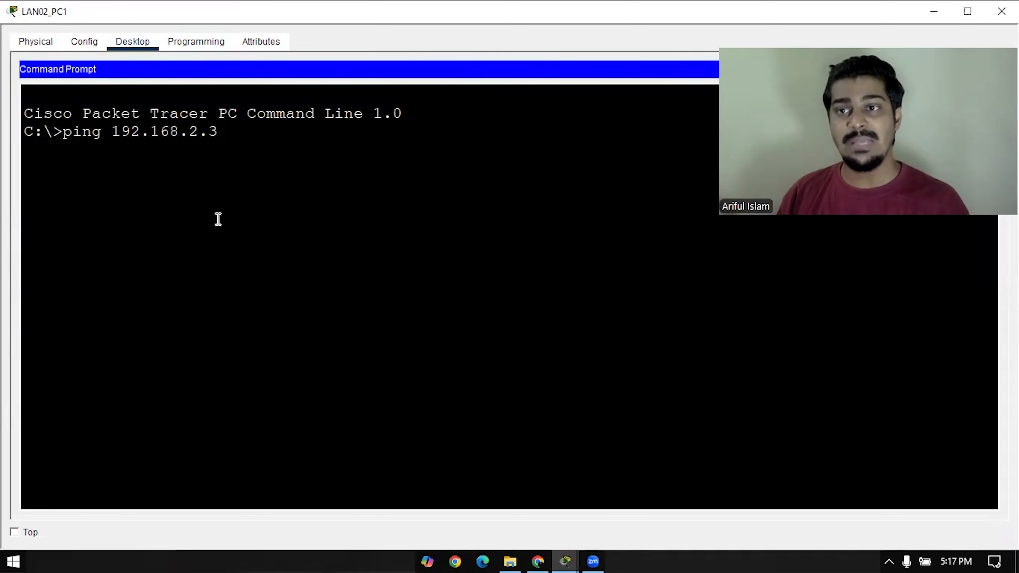
pyautogui.press('Return')
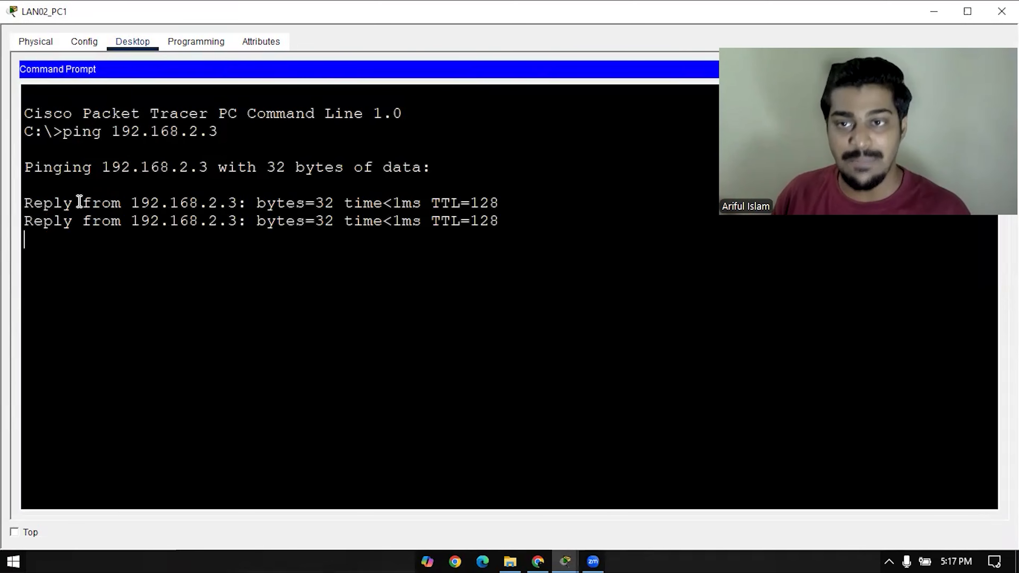
pyautogui.moveTo(79, 200); pyautogui.dragTo(2, 210)
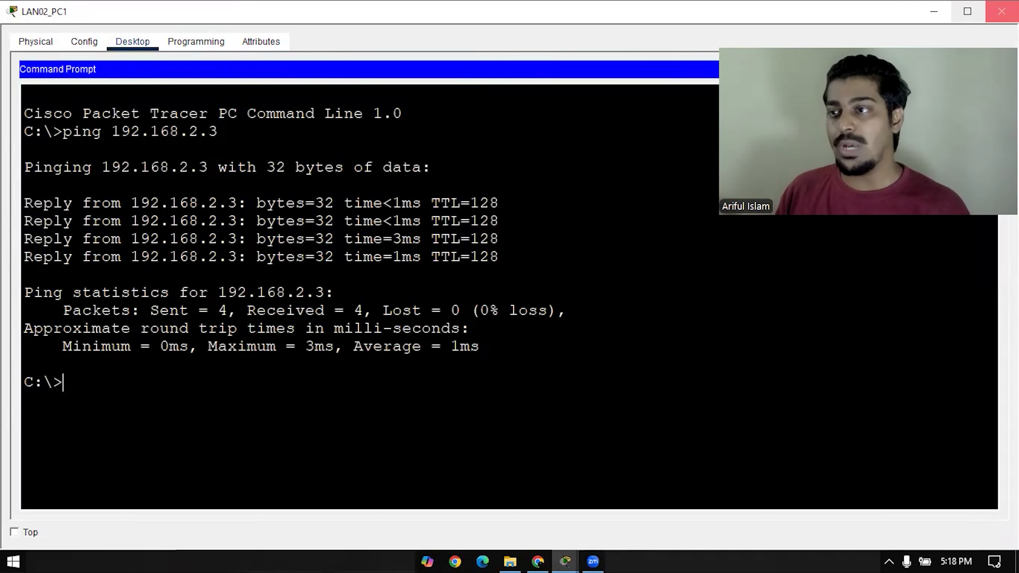
pyautogui.hotkey('alt', 'Tab')
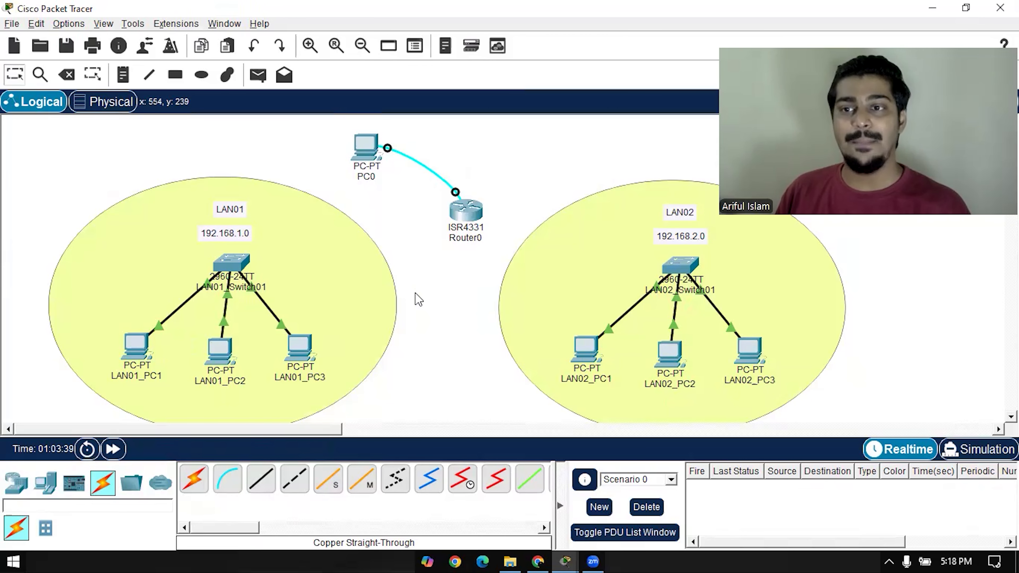
# - Connect LAN01_Switch01 to the router's GigabitEthernet0/0/0 port and LAN02_Switch01 to the same router with copper straight-through cables
pyautogui.moveTo(334, 132); pyautogui.dragTo(506, 257)
pyautogui.click(469, 312)
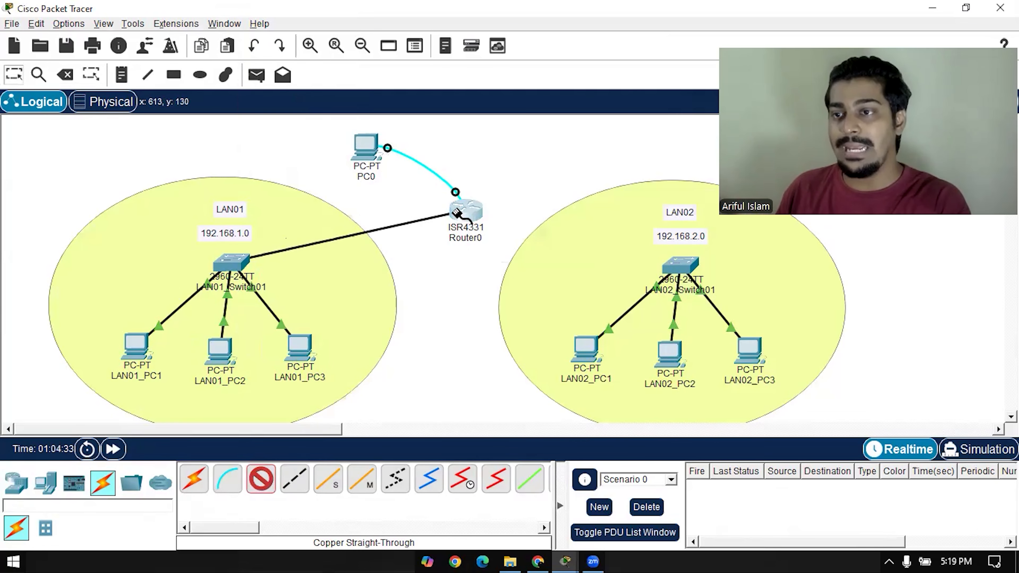
pyautogui.click(461, 212)
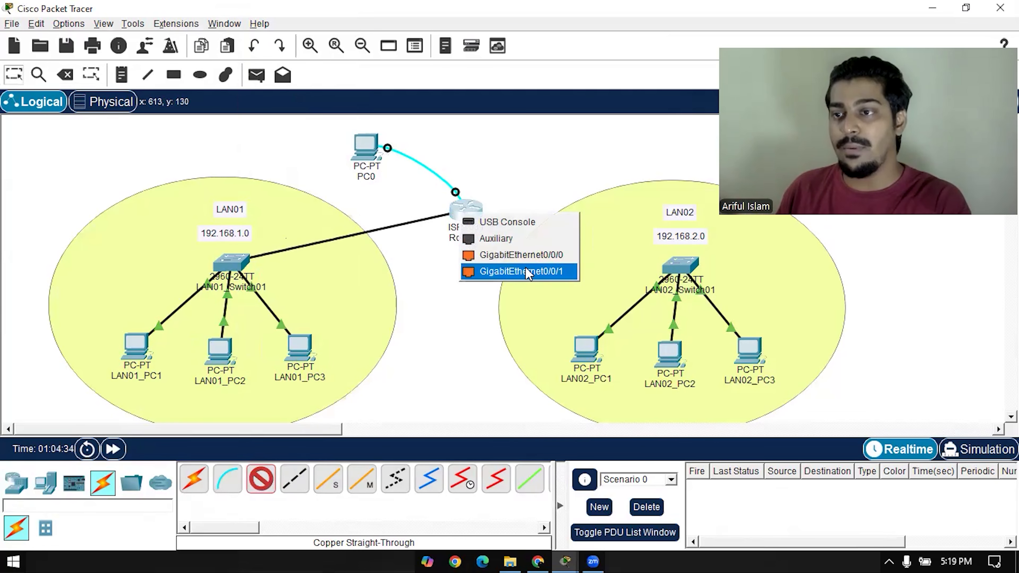
pyautogui.click(521, 255)
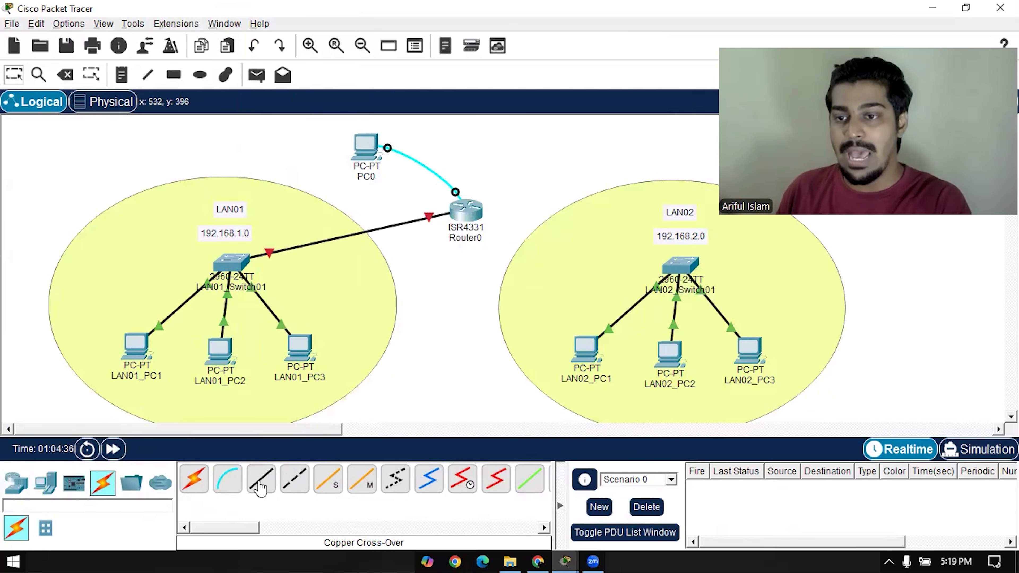
pyautogui.click(681, 268)
pyautogui.click(725, 289)
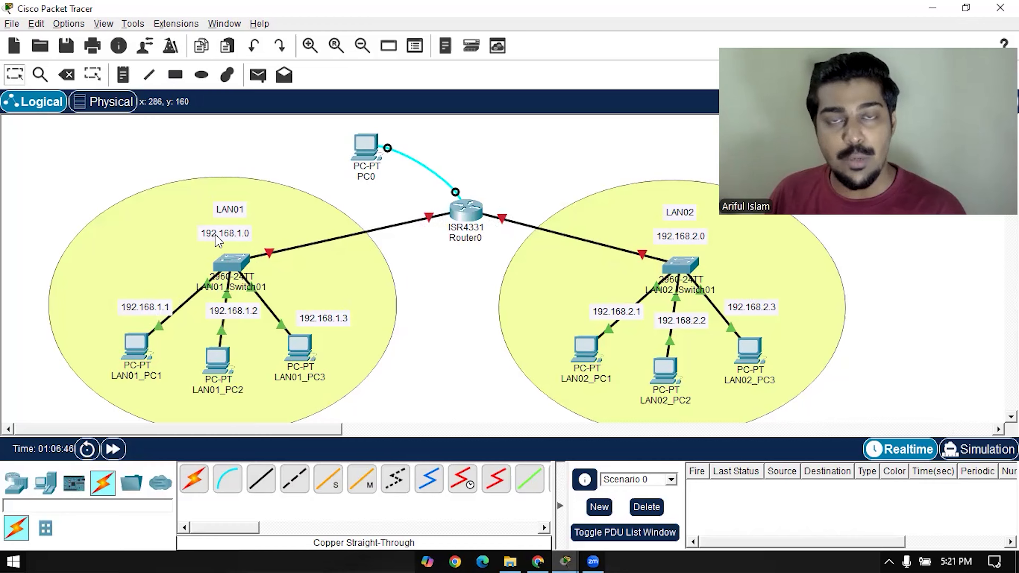
# - Add the note 192.168.1.100 beside the router's link to LAN01
pyautogui.click(122, 75)
pyautogui.click(399, 207)
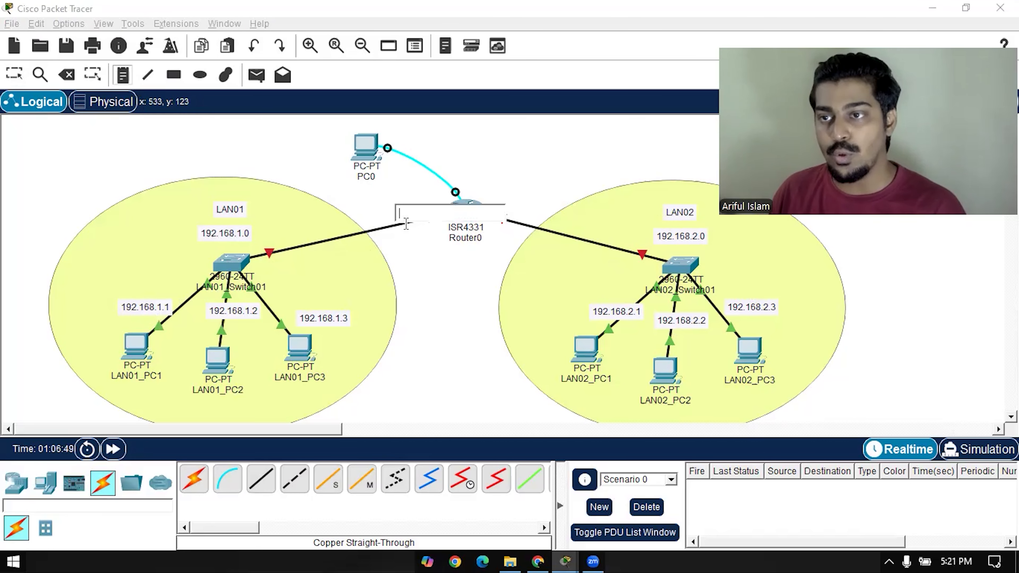
pyautogui.write('192.')
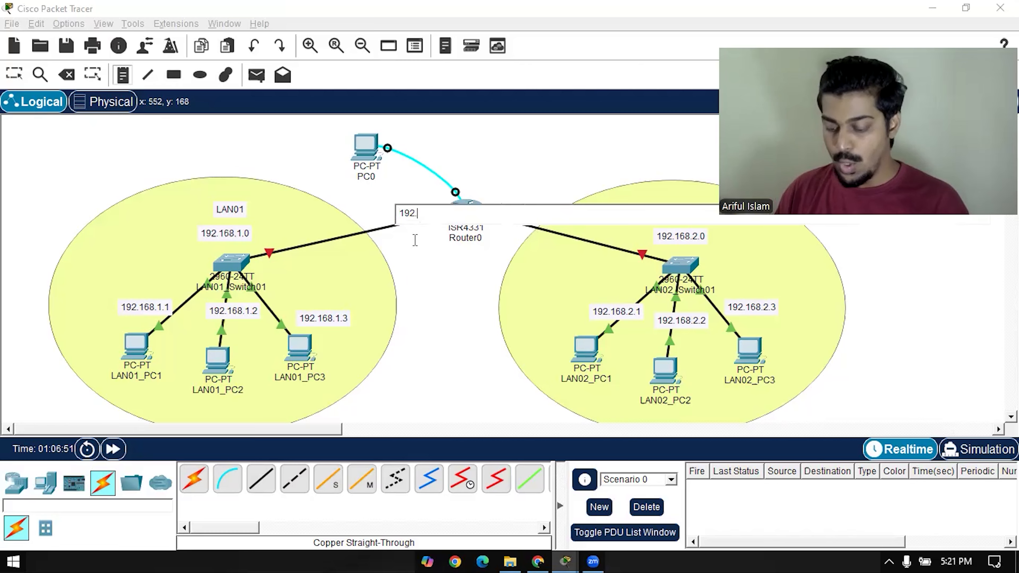
pyautogui.write('168.1.100')
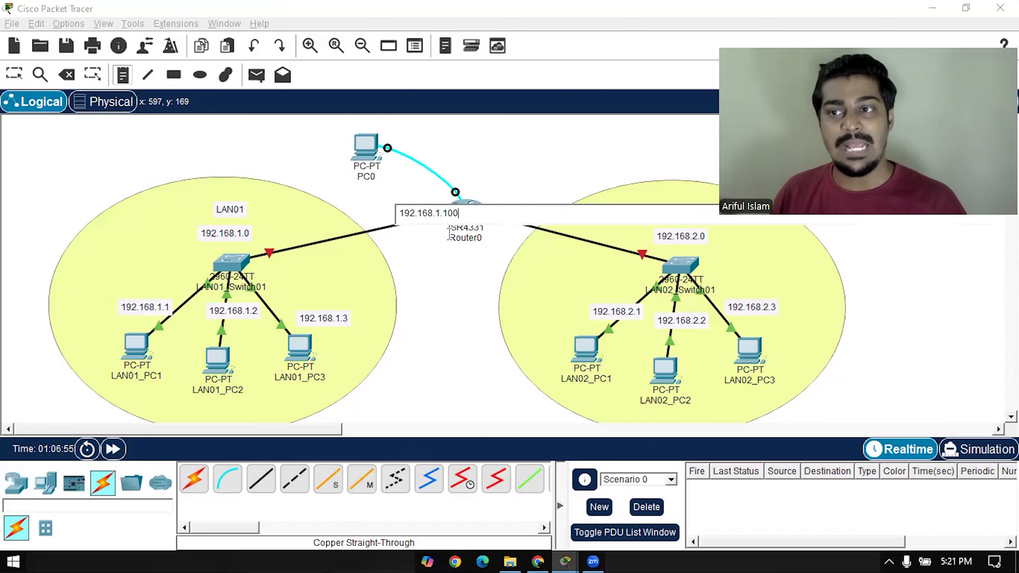
pyautogui.moveTo(440, 214); pyautogui.dragTo(355, 222)
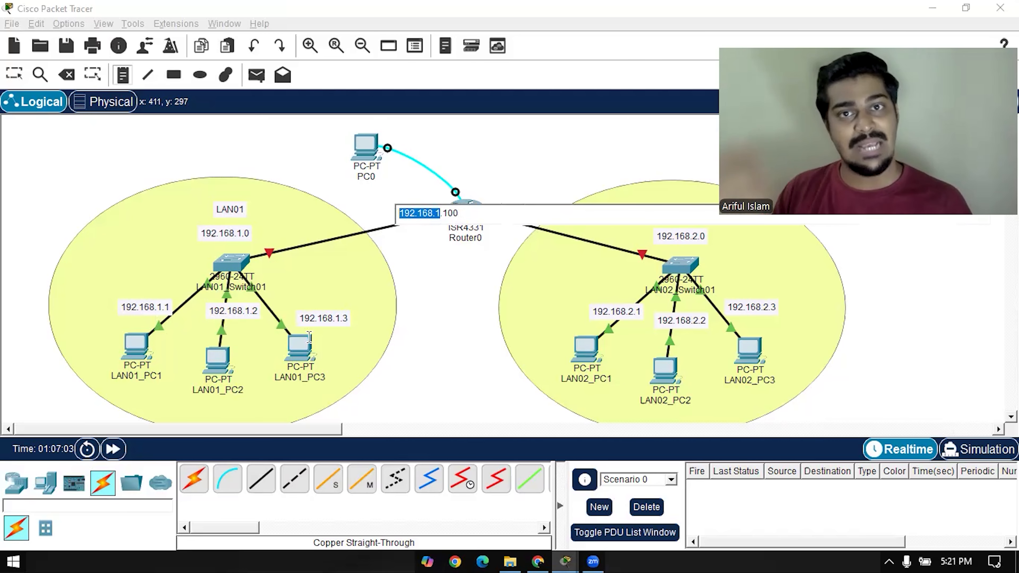
pyautogui.click(512, 182)
# - Add the note 192.168.2.100 beside the router's link to LAN02
pyautogui.click(517, 211)
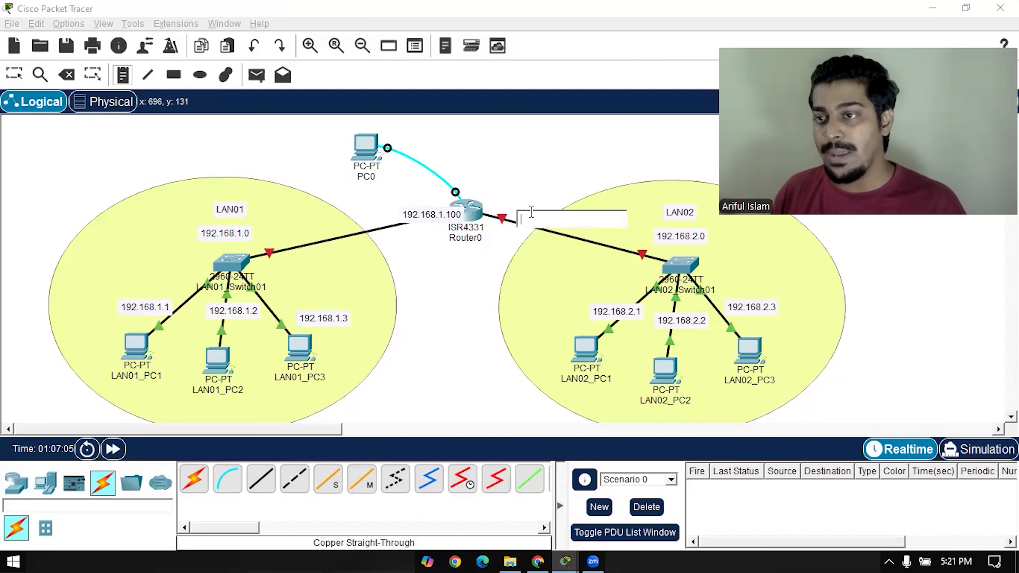
pyautogui.write('192.168.2.100')
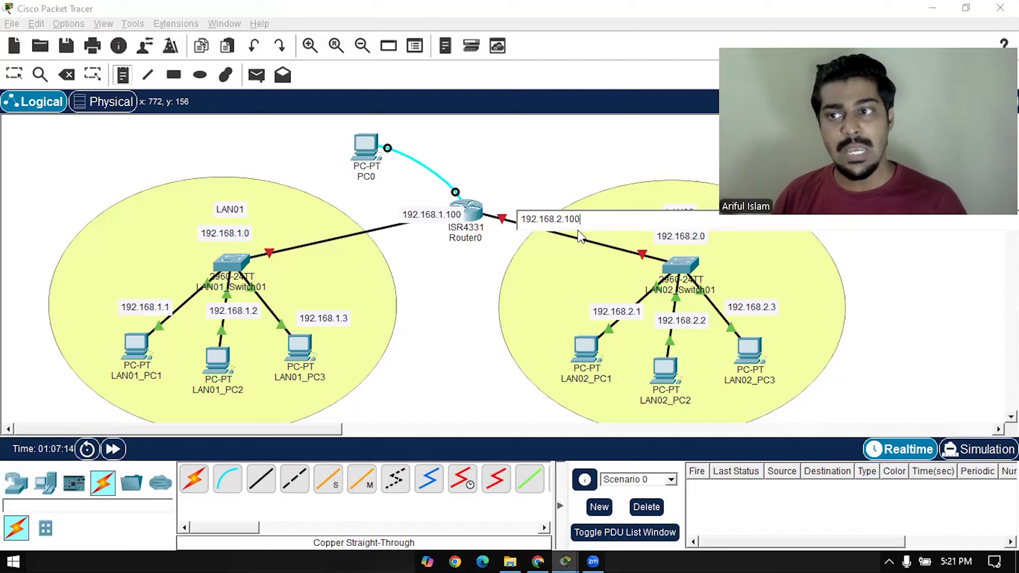
pyautogui.click(566, 192)
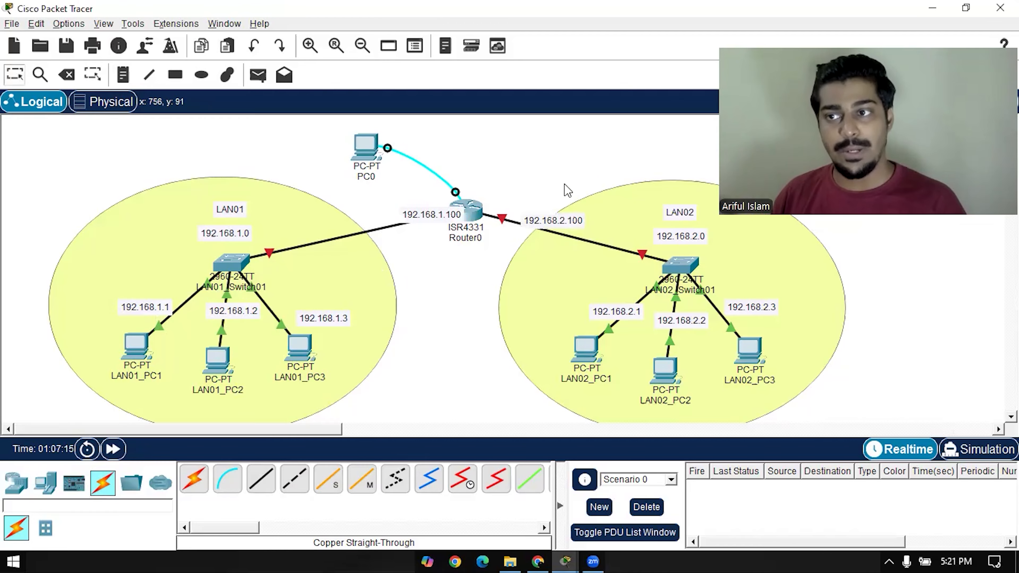
# - Reposition the 192.168.1.100 and 192.168.2.100 notes next to their router links so they clear the router icon
pyautogui.moveTo(444, 222); pyautogui.dragTo(412, 210)
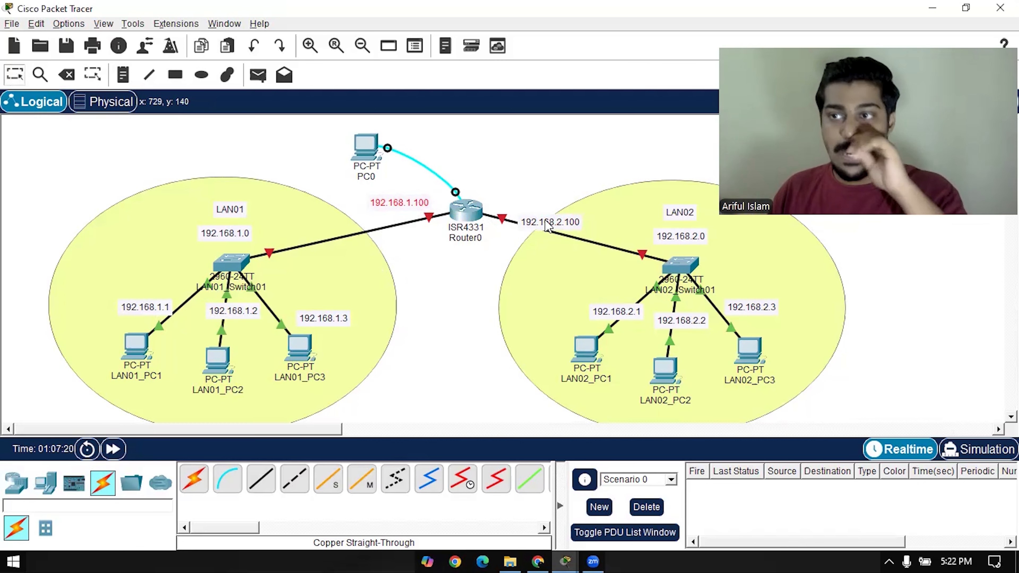
pyautogui.moveTo(550, 225); pyautogui.dragTo(546, 229)
pyautogui.moveTo(413, 212); pyautogui.dragTo(399, 224)
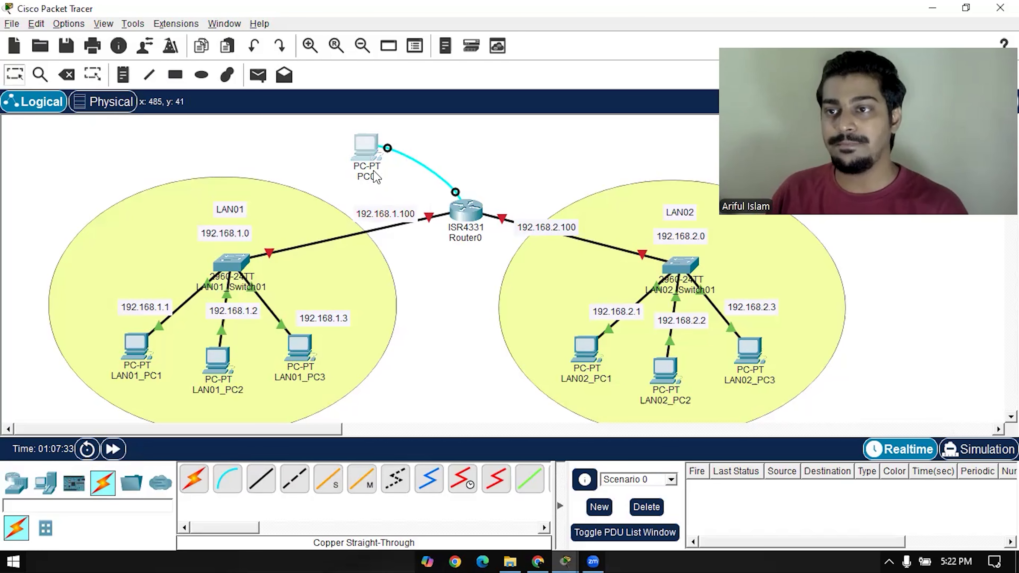
# - Rename the router between the two LANs as Router01
pyautogui.click(365, 171)
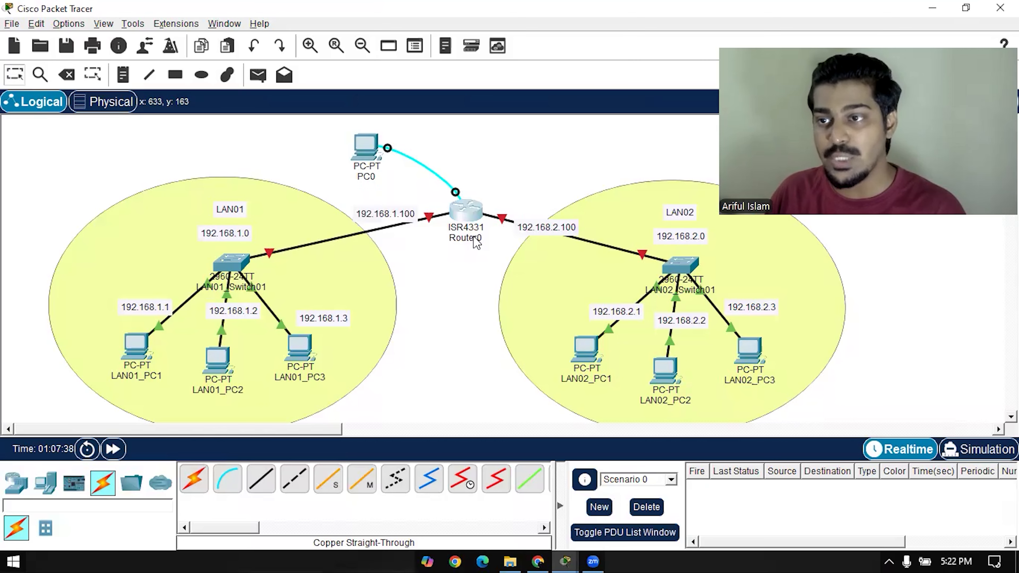
pyautogui.click(466, 238)
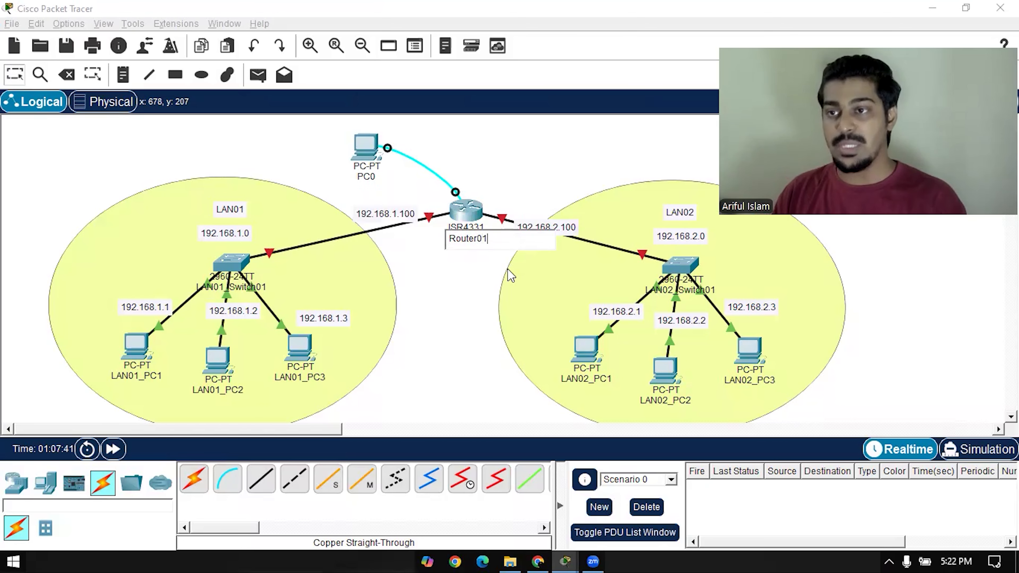
# - Rename the PC attached to the router's console cable as Router01_Console_PC01
pyautogui.click(365, 177)
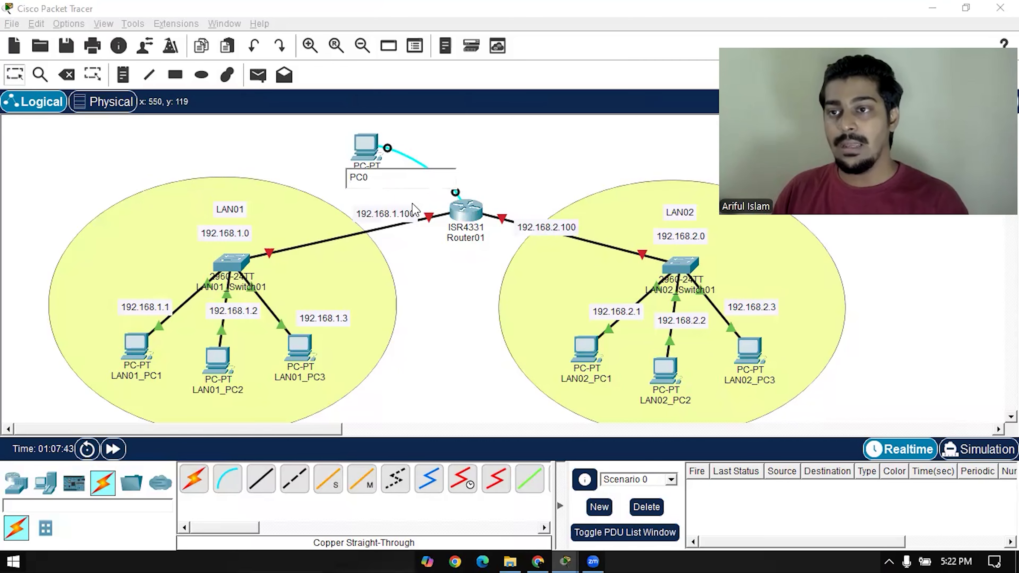
pyautogui.moveTo(387, 176); pyautogui.dragTo(319, 175)
pyautogui.write('Router')
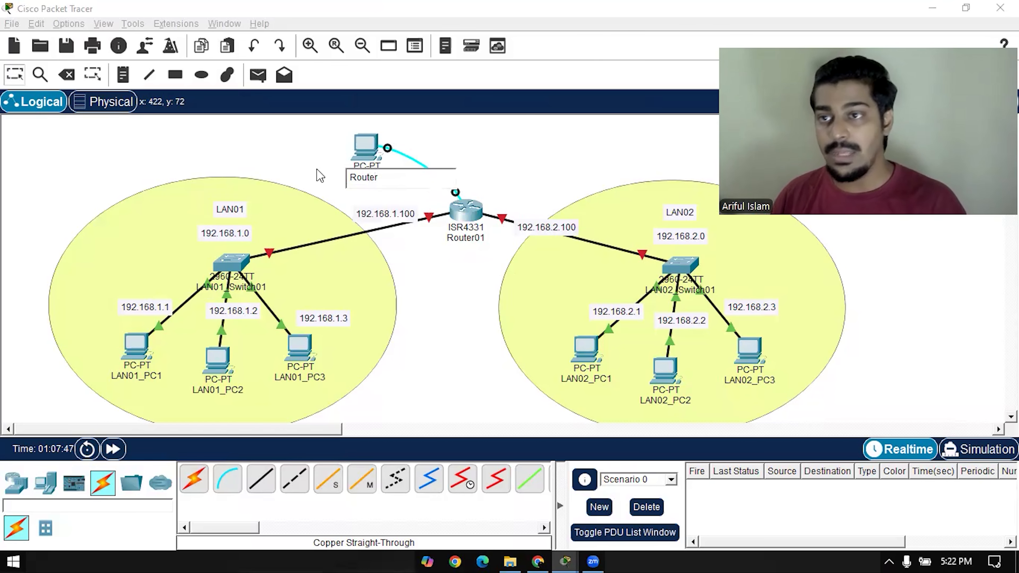
pyautogui.write('01')
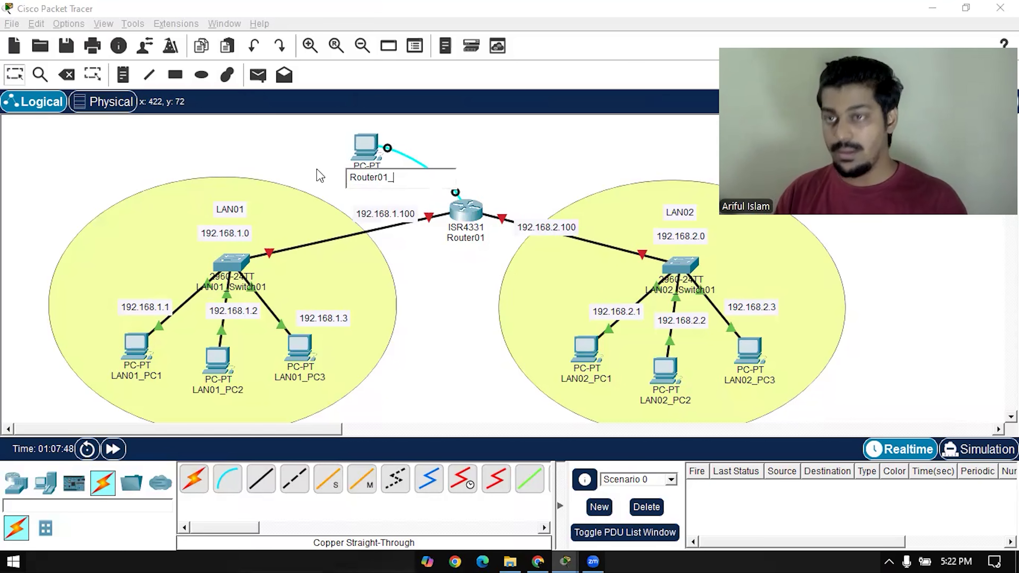
pyautogui.write('_console_PC')
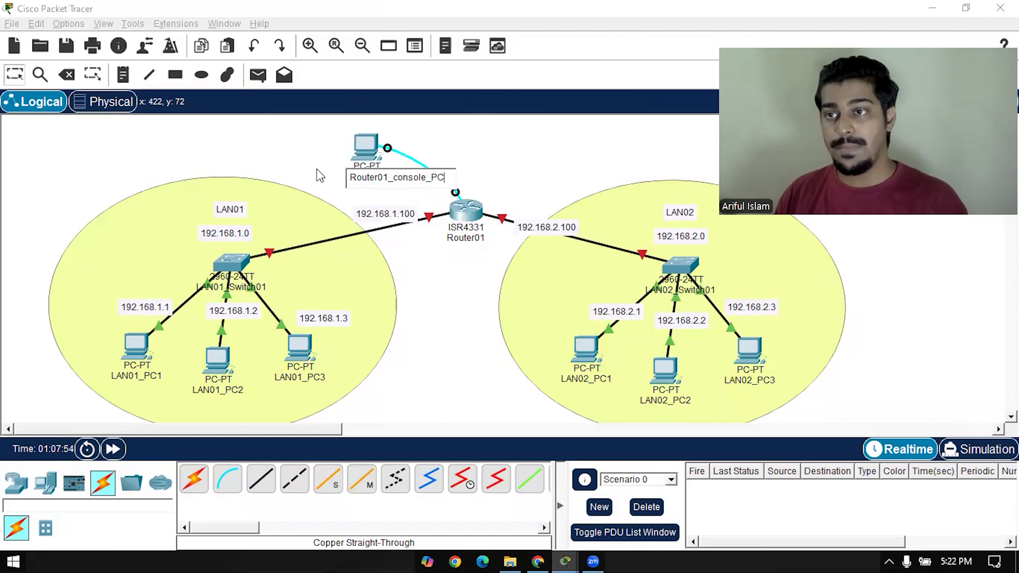
pyautogui.write('01')
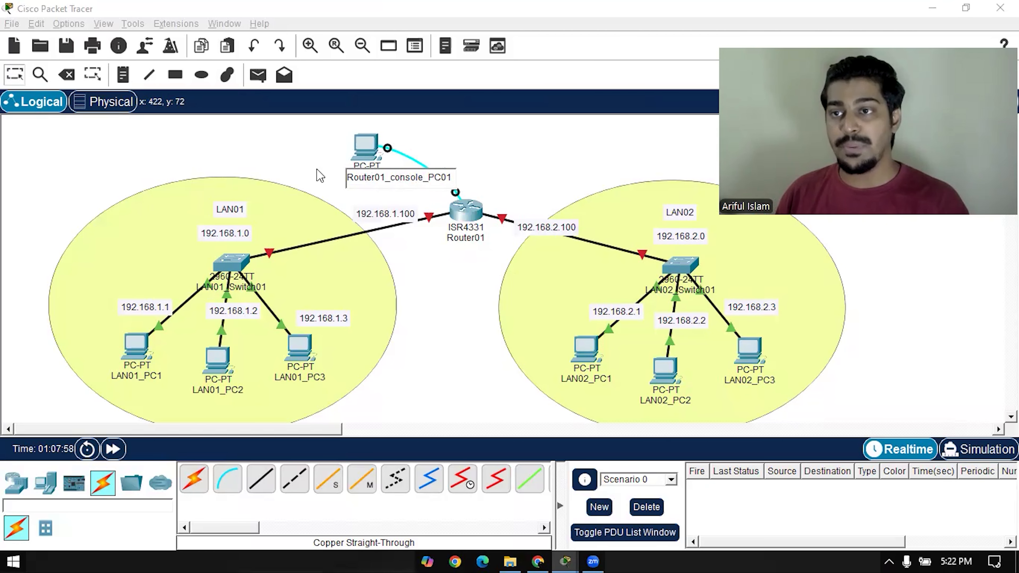
pyautogui.press('BackSpace')
pyautogui.write('C')
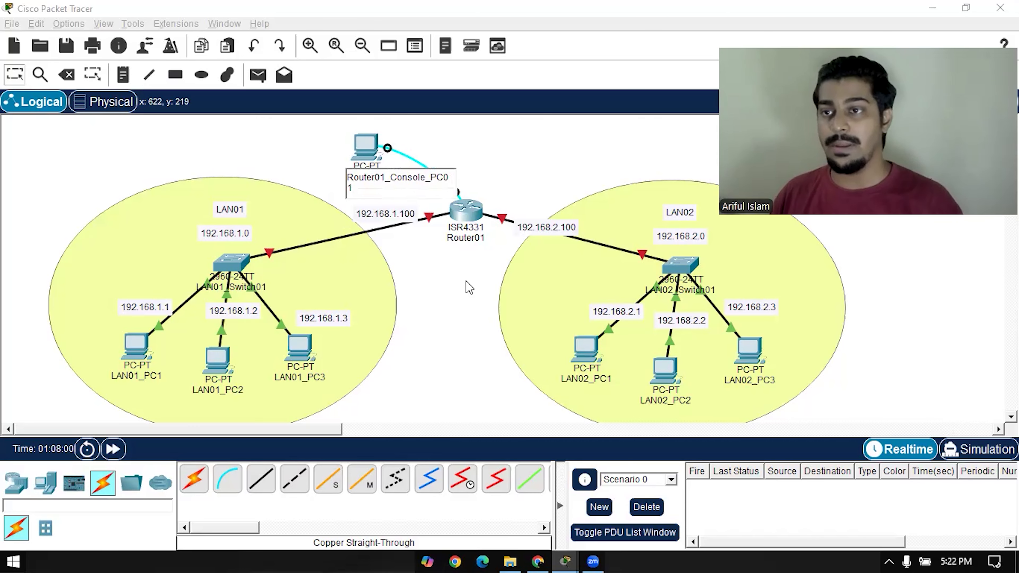
pyautogui.click(466, 291)
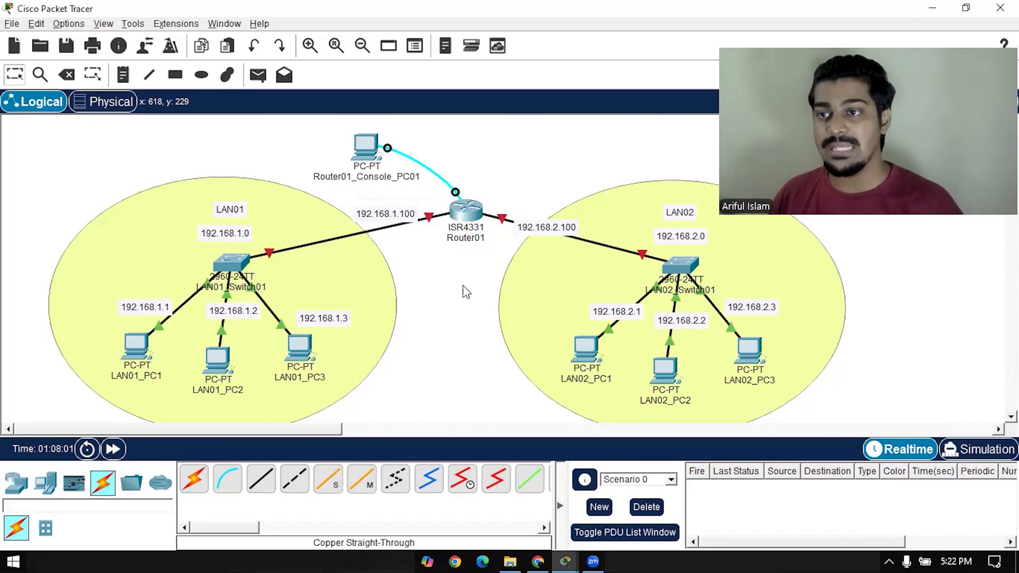
# - Start a router console session from the terminal of Router01_Console_PC01, using the default port configuration
pyautogui.doubleClick(378, 156)
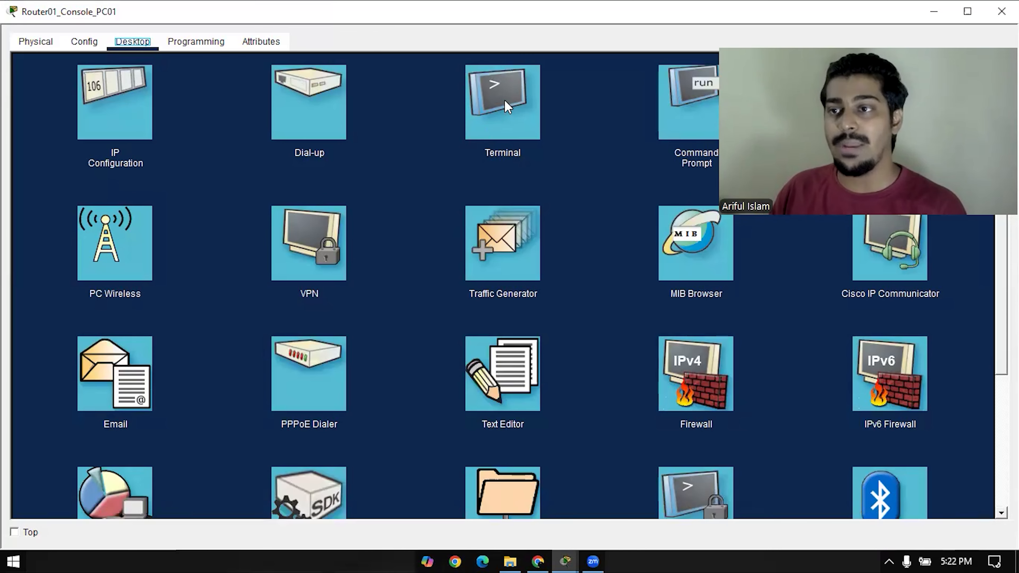
pyautogui.click(497, 134)
pyautogui.click(497, 136)
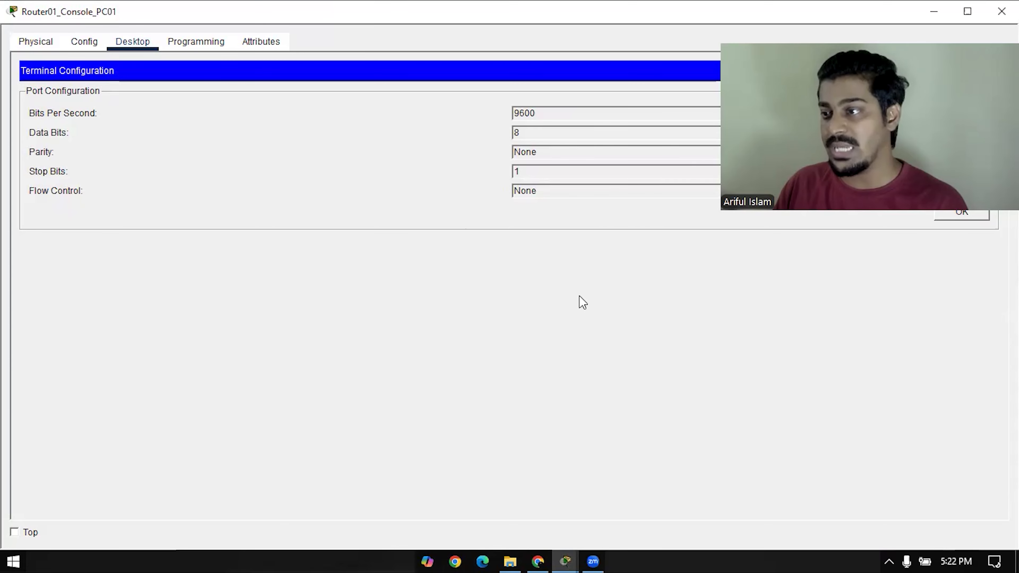
pyautogui.click(964, 214)
pyautogui.click(482, 443)
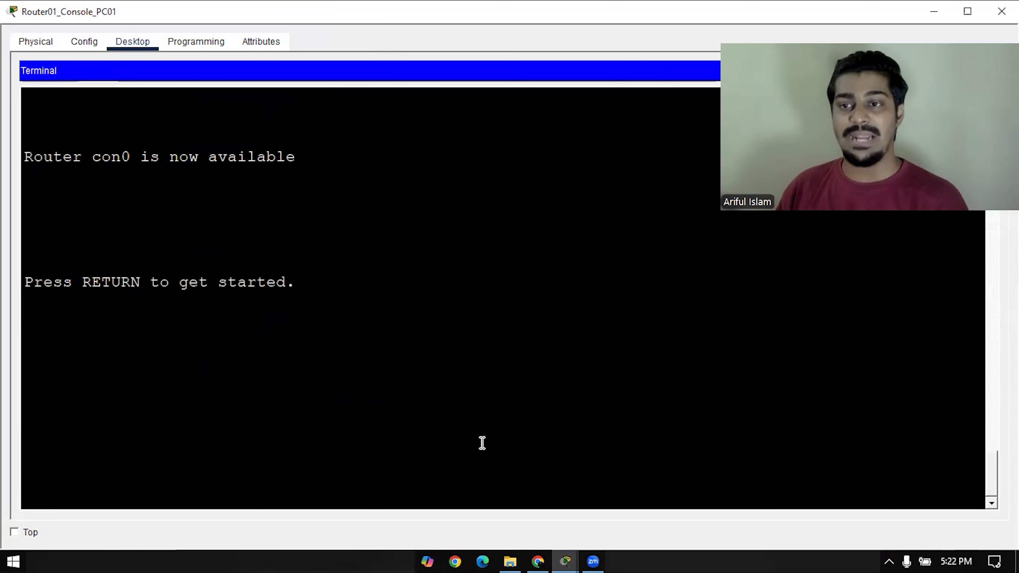
pyautogui.press('Return')
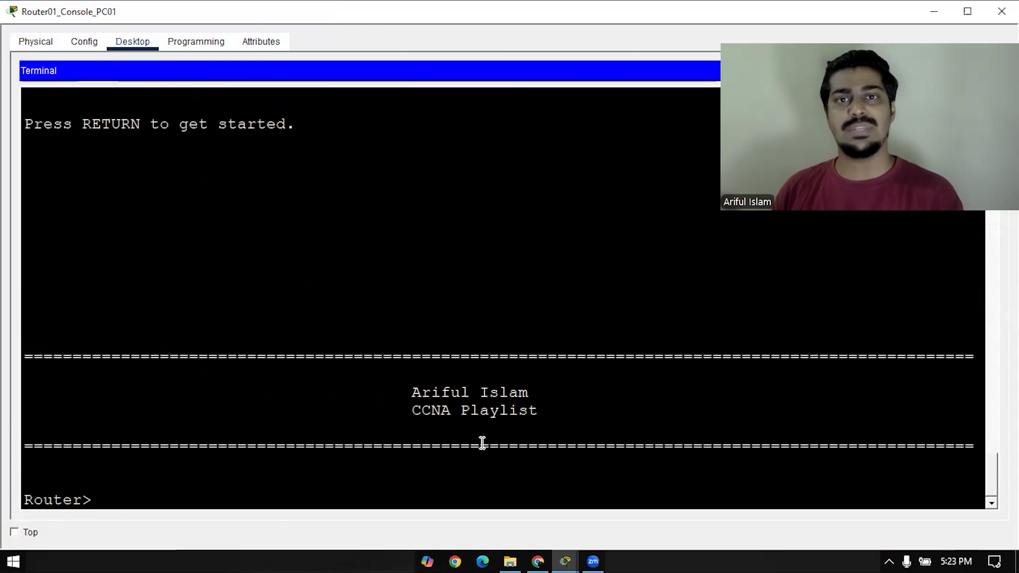
# - Enter privileged EXEC mode on the router with the enable command
pyautogui.write('en')
pyautogui.press('Tab')
pyautogui.press('Return')
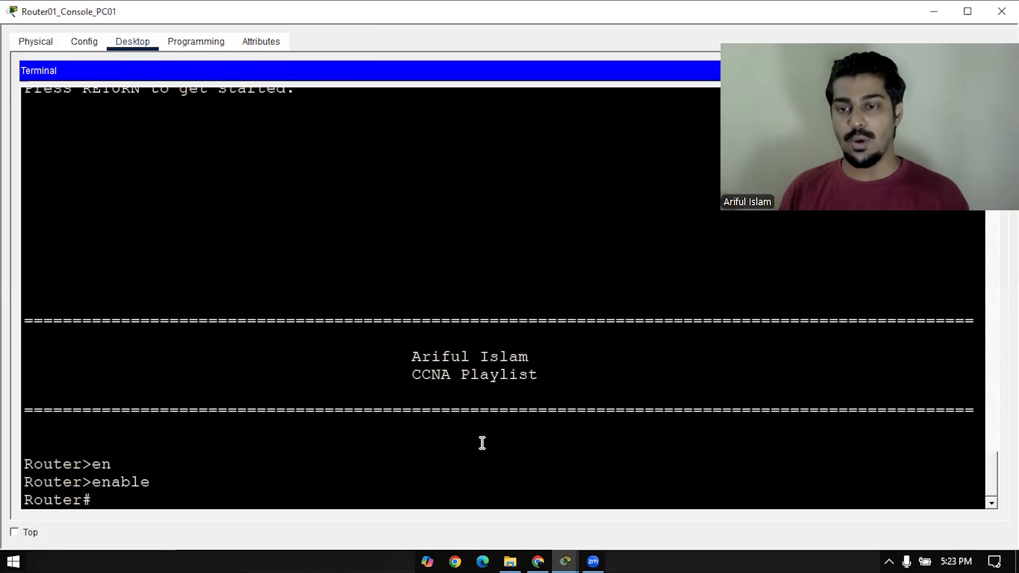
# - Run show ip int brief on the router to list its interfaces
pyautogui.write('show ip int br')
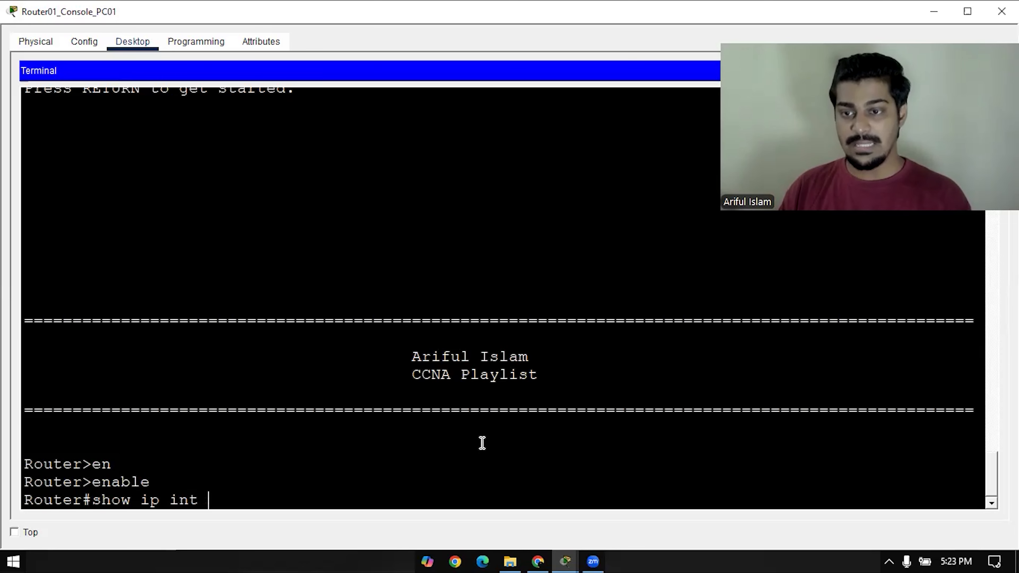
pyautogui.press('Tab')
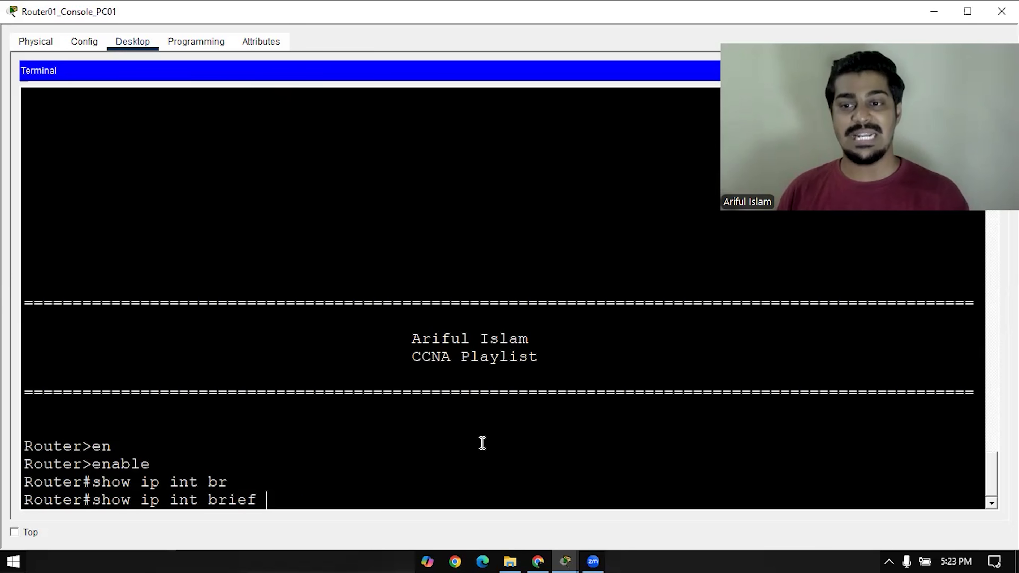
pyautogui.press('Return')
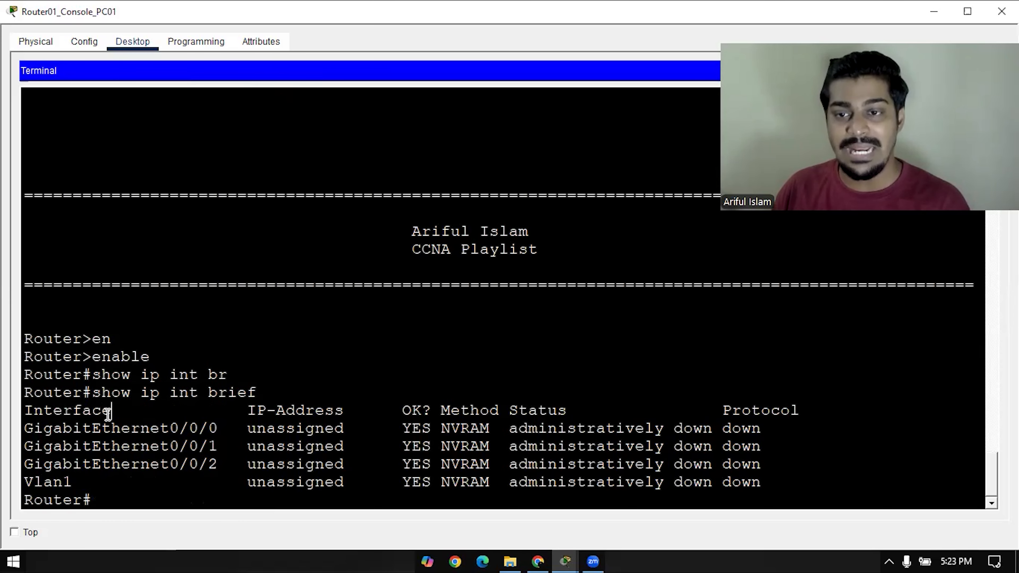
# - Examine the interface names, IP addresses and status in the summary, especially for GigabitEthernet0/0/0 and GigabitEthernet0/0/1
pyautogui.moveTo(111, 410); pyautogui.dragTo(24, 408)
pyautogui.moveTo(72, 481); pyautogui.dragTo(9, 426)
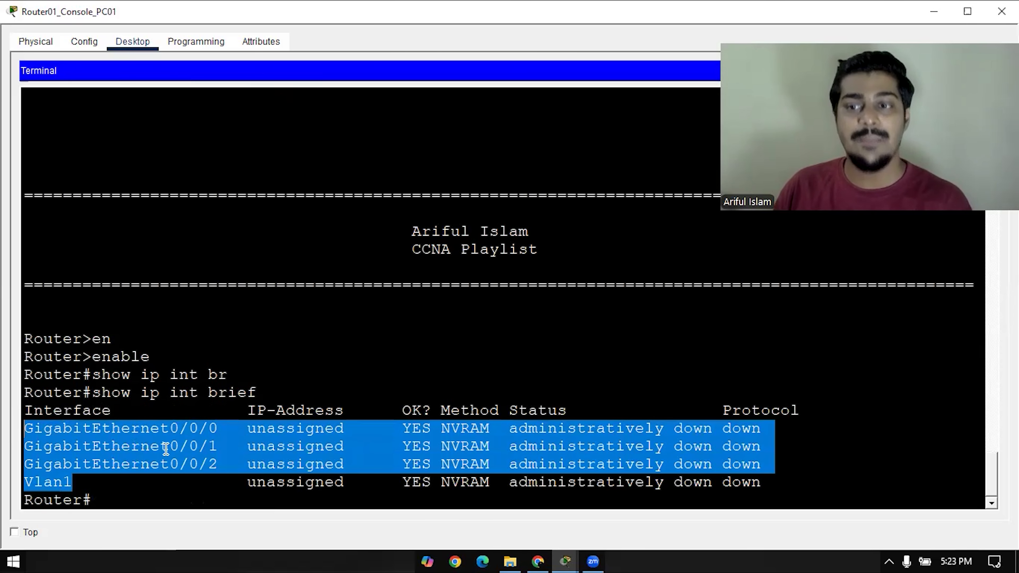
pyautogui.moveTo(219, 446); pyautogui.dragTo(25, 425)
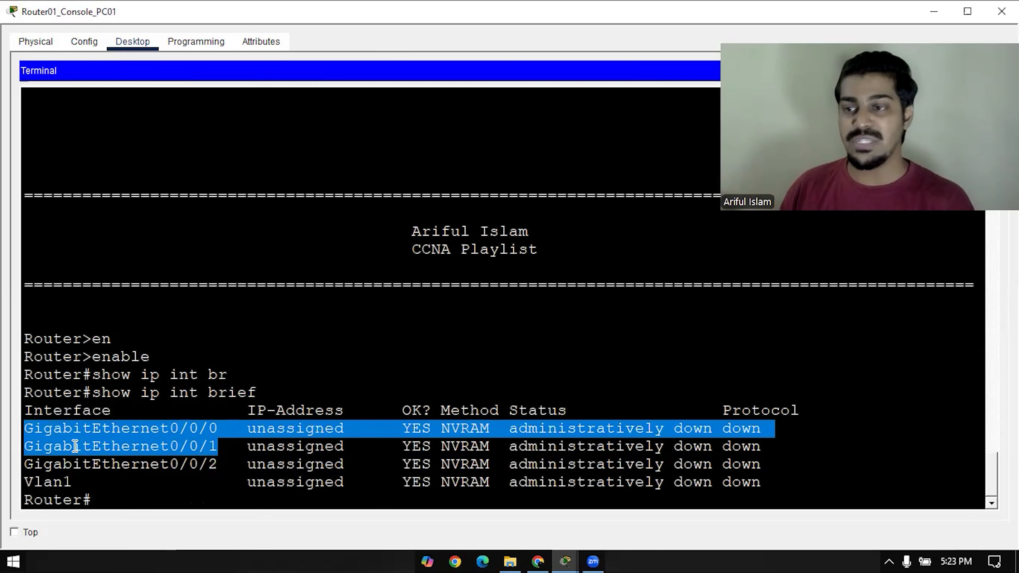
pyautogui.moveTo(247, 411); pyautogui.dragTo(344, 411)
pyautogui.moveTo(238, 427); pyautogui.dragTo(344, 426)
pyautogui.moveTo(246, 446); pyautogui.dragTo(352, 447)
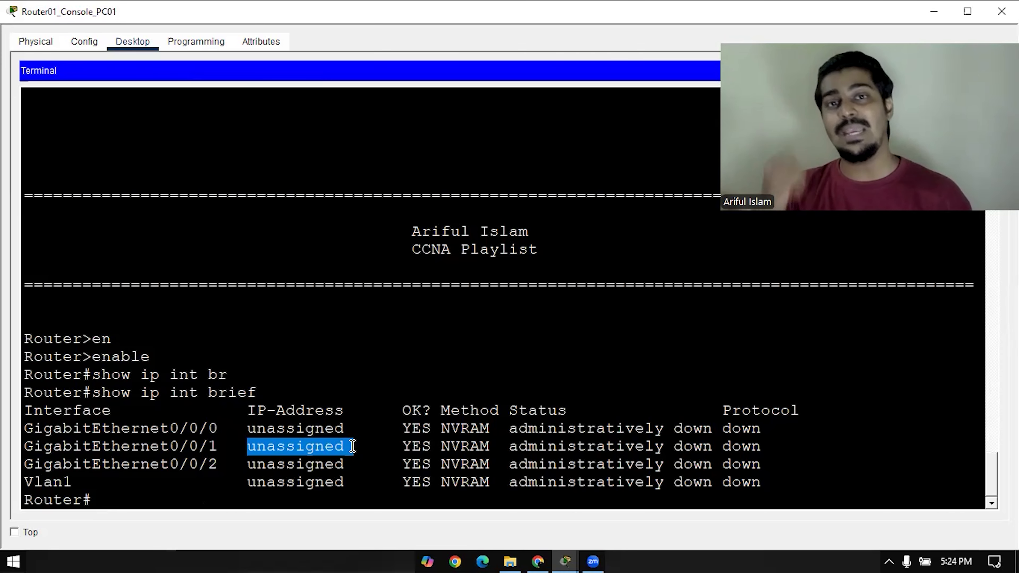
pyautogui.moveTo(441, 428); pyautogui.dragTo(745, 434)
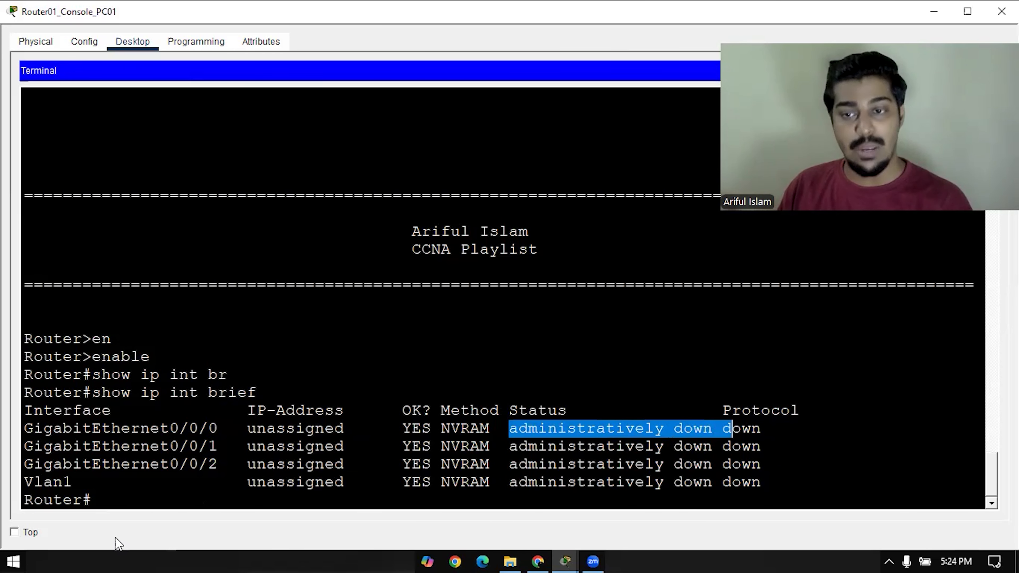
pyautogui.click(214, 526)
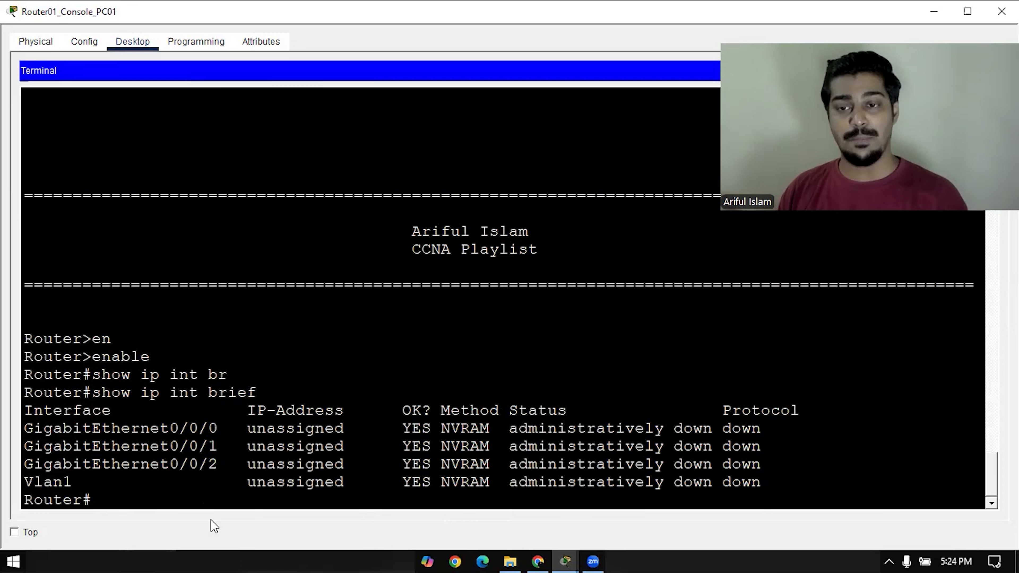
# - Enter global configuration mode on the router with the configure t command
pyautogui.write('conf')
pyautogui.press('Tab')
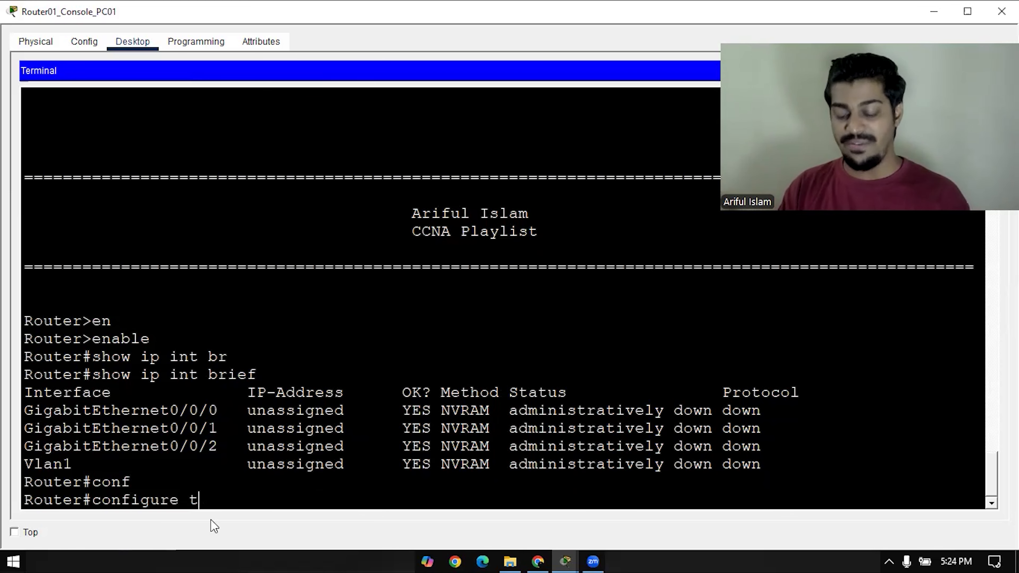
pyautogui.press('Return')
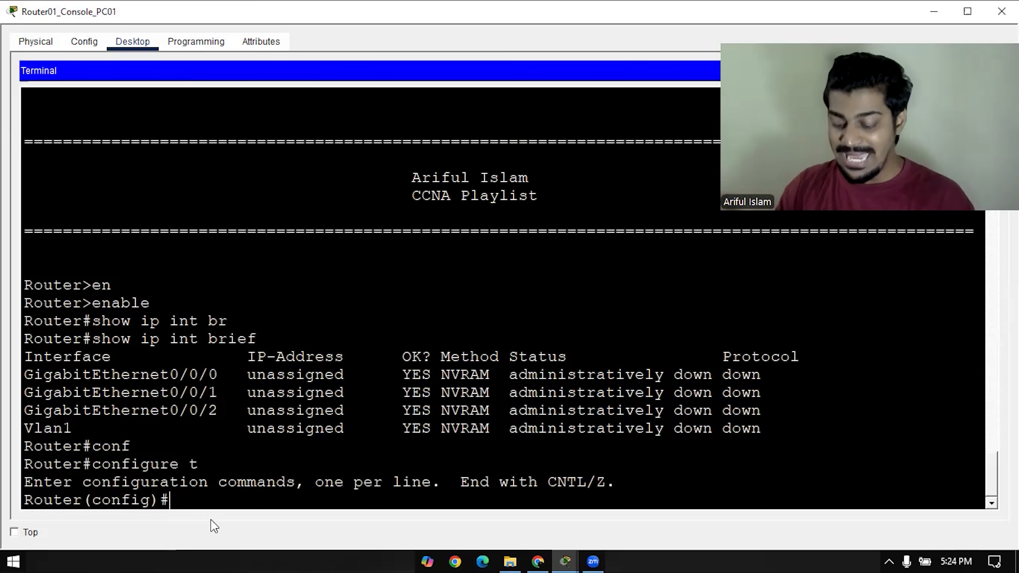
# - Enter interface configuration mode for the router port facing LAN01 with the command interface gigabitEthernet 0/0/0
pyautogui.write('t')
pyautogui.press('Tab')
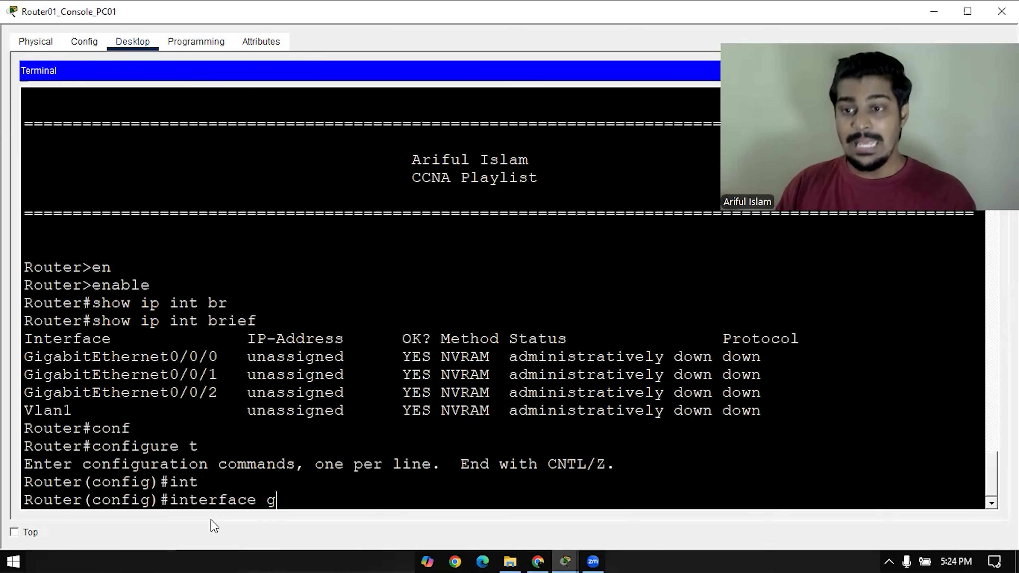
pyautogui.write('g')
pyautogui.press('Tab')
pyautogui.moveTo(24, 339); pyautogui.dragTo(168, 339)
pyautogui.moveTo(412, 499); pyautogui.dragTo(271, 504)
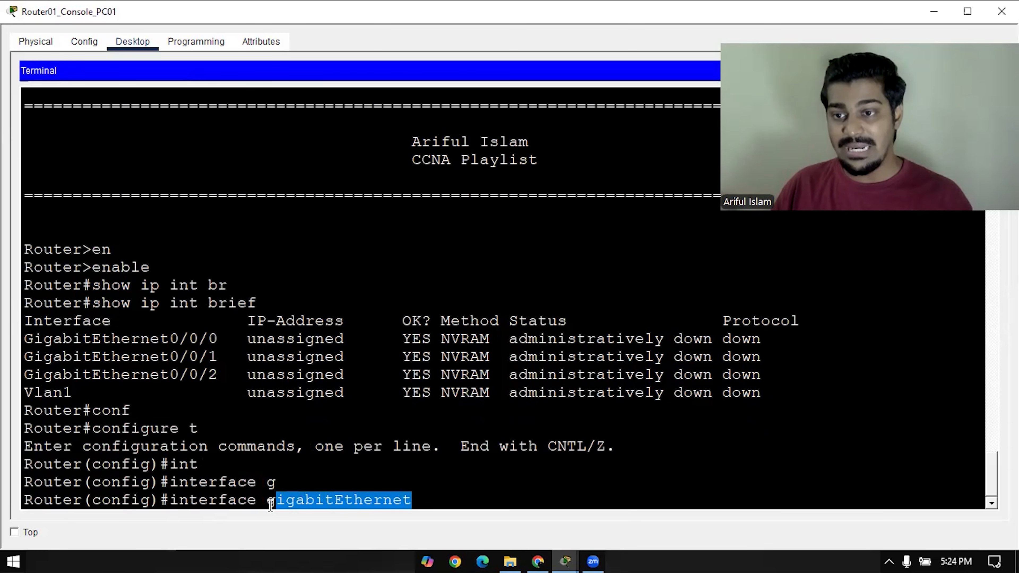
pyautogui.moveTo(218, 339); pyautogui.dragTo(169, 339)
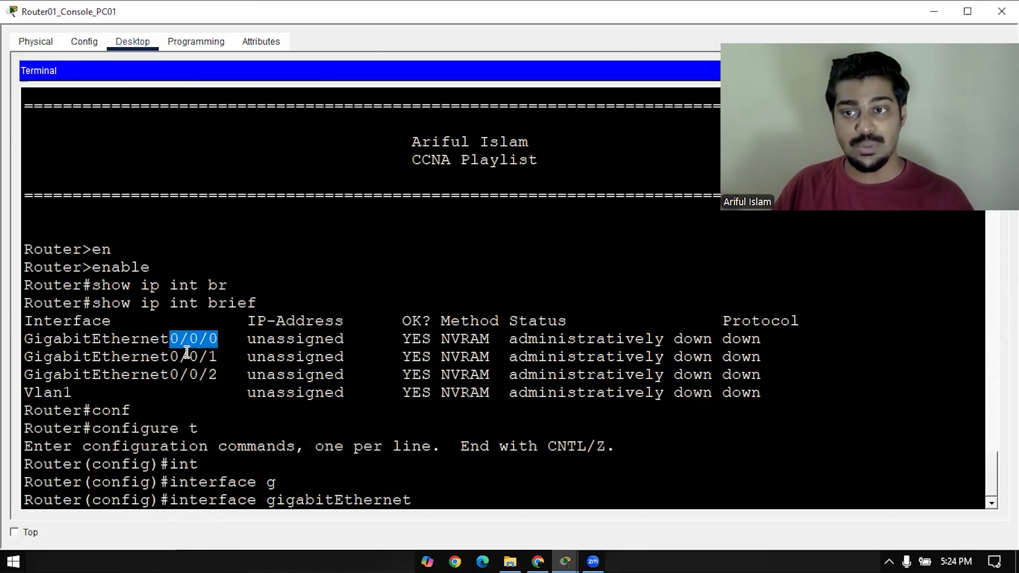
pyautogui.click(453, 498)
pyautogui.write('0/0/0')
pyautogui.press('Return')
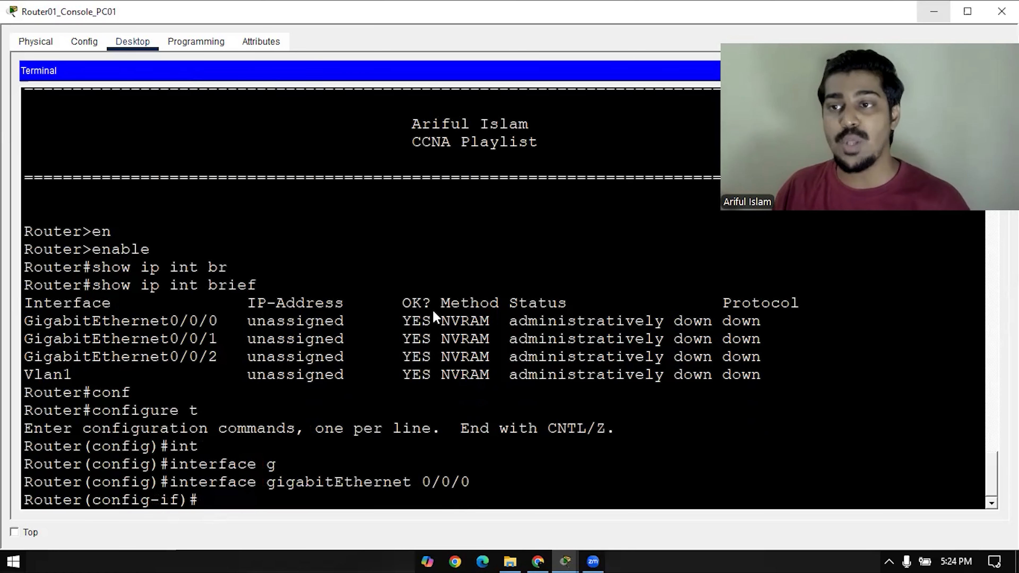
# - Check the LAN01-side router address in the topology and assign IP address 192.168.1.100 with subnet mask 255.255.255.0 to gigabitEthernet 0/0/0
pyautogui.hotkey('alt', 'Tab')
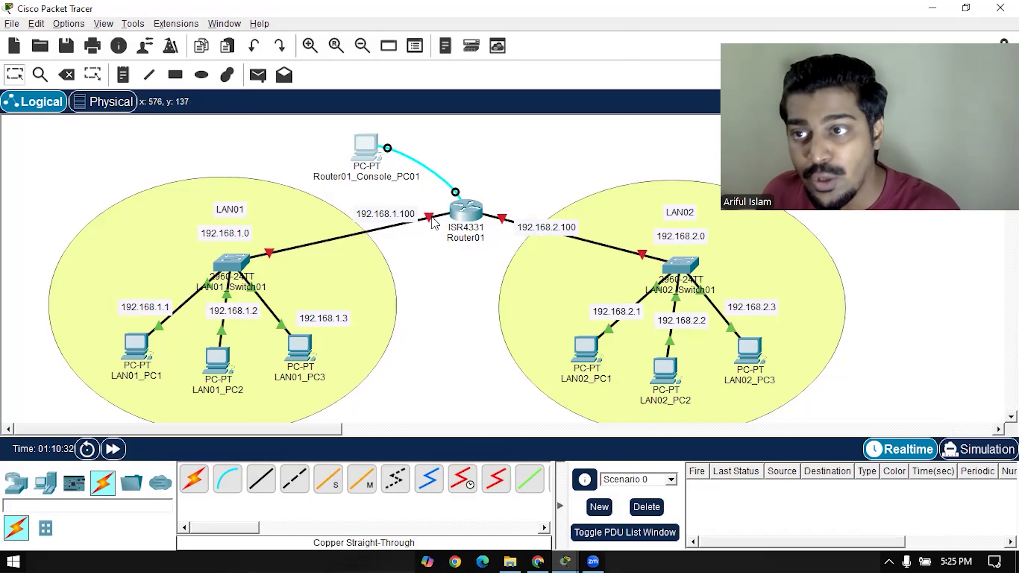
pyautogui.moveTo(429, 221)
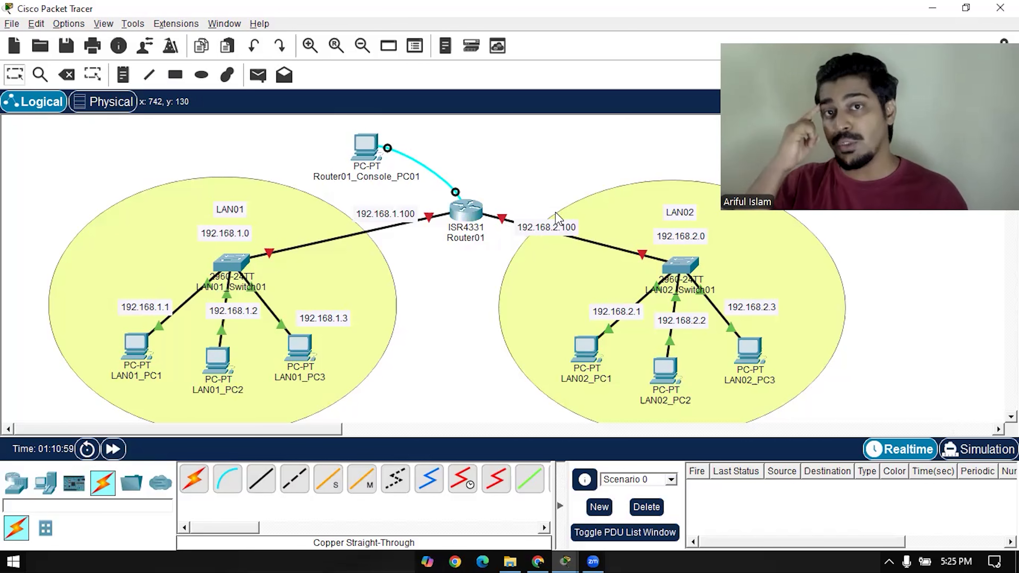
pyautogui.hotkey('alt', 'Tab')
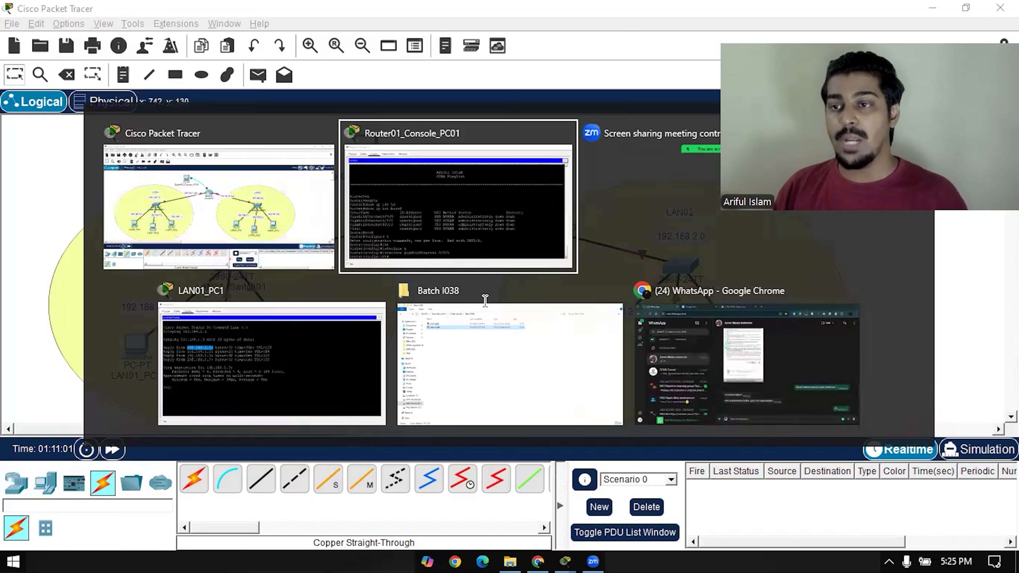
pyautogui.press('Tab')
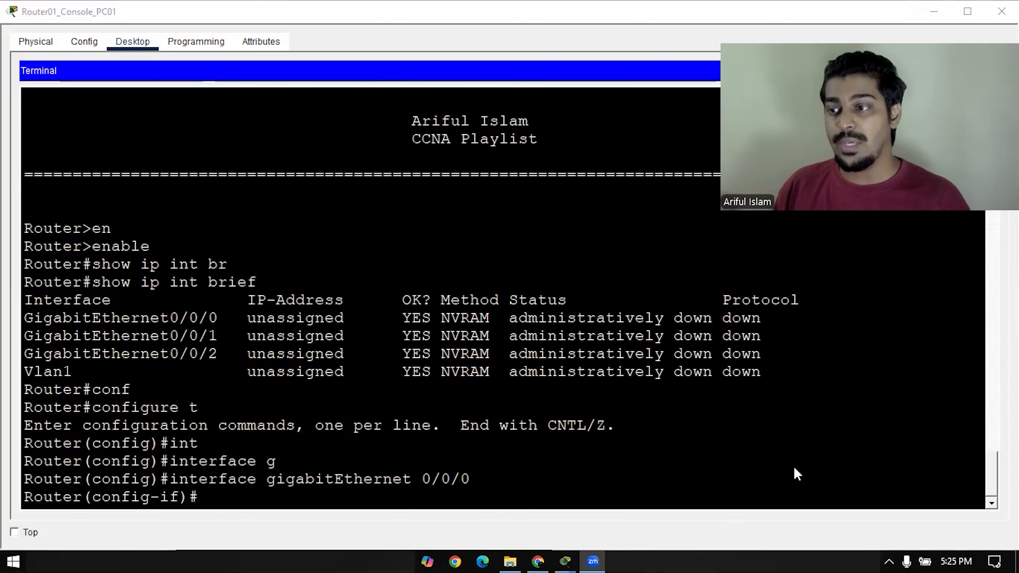
pyautogui.click(228, 506)
pyautogui.write('i')
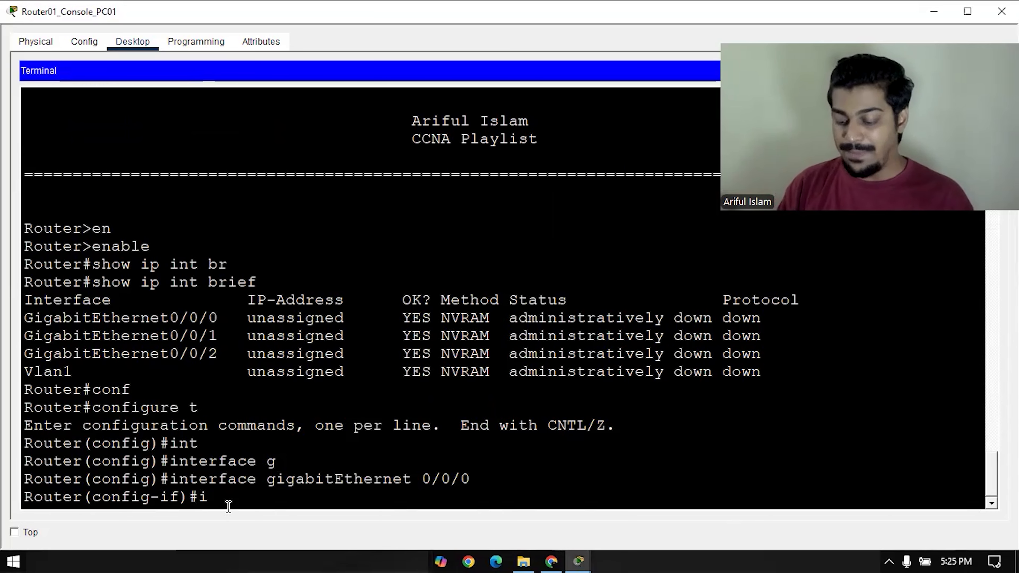
pyautogui.write('p ad')
pyautogui.press('Tab')
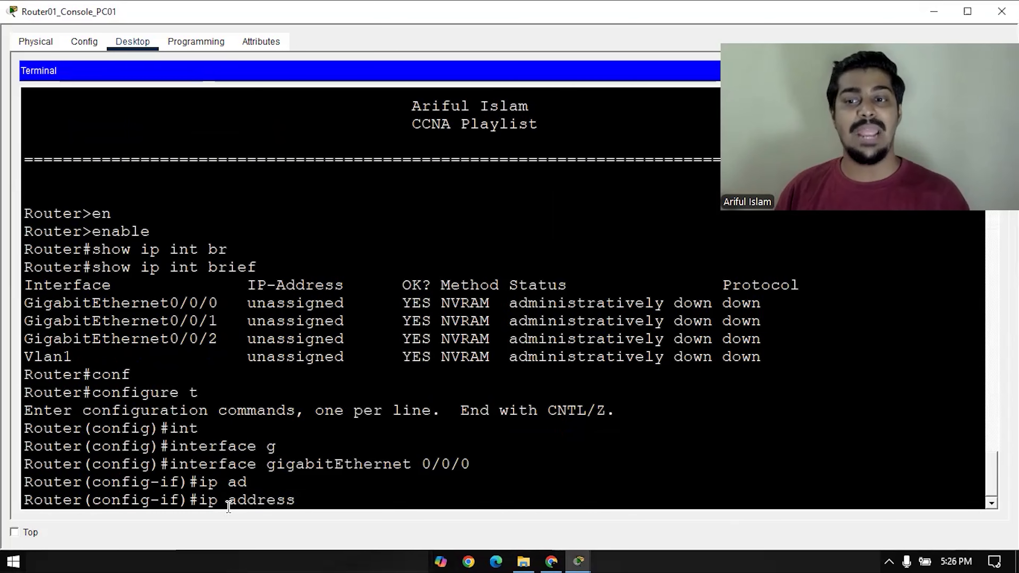
pyautogui.moveTo(296, 502); pyautogui.dragTo(199, 506)
pyautogui.click(346, 495)
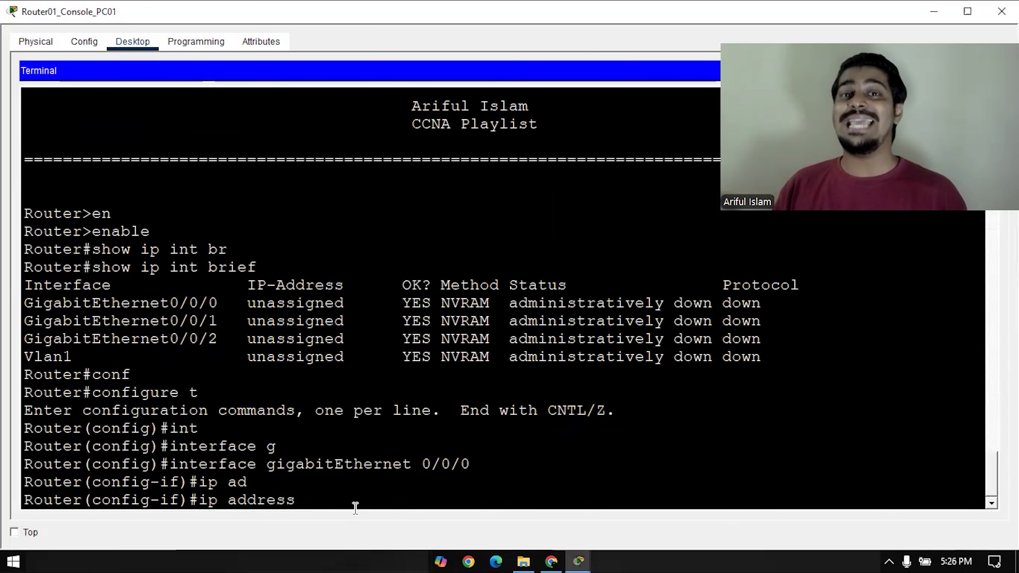
pyautogui.moveTo(421, 465); pyautogui.dragTo(482, 460)
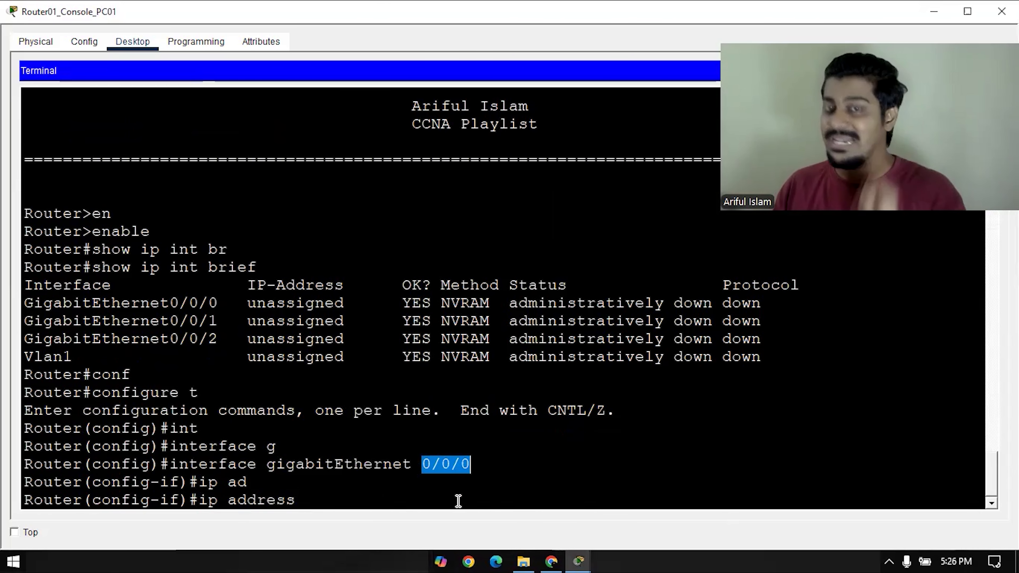
pyautogui.click(376, 506)
pyautogui.write('192.168')
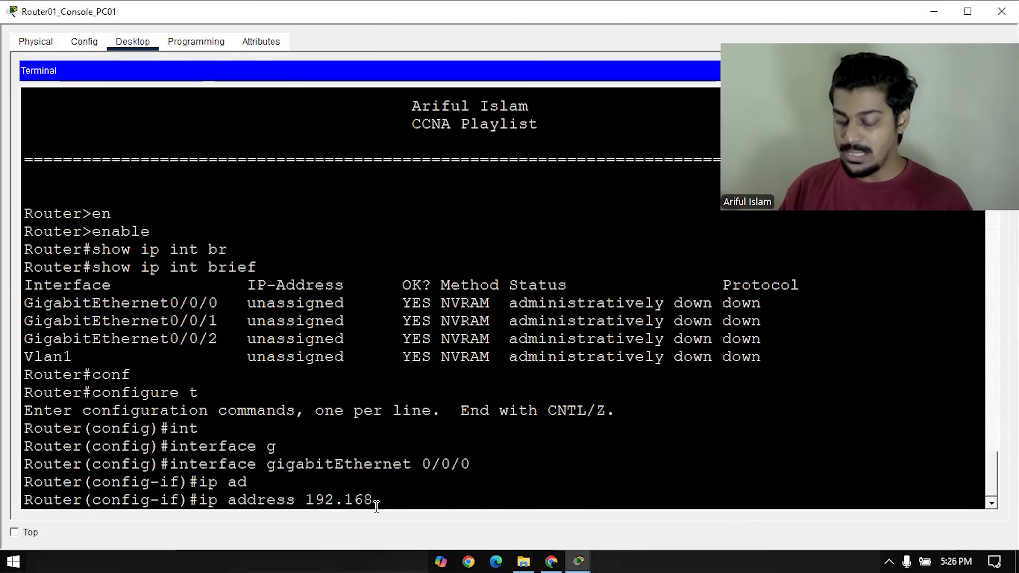
pyautogui.write('.1.100 ')
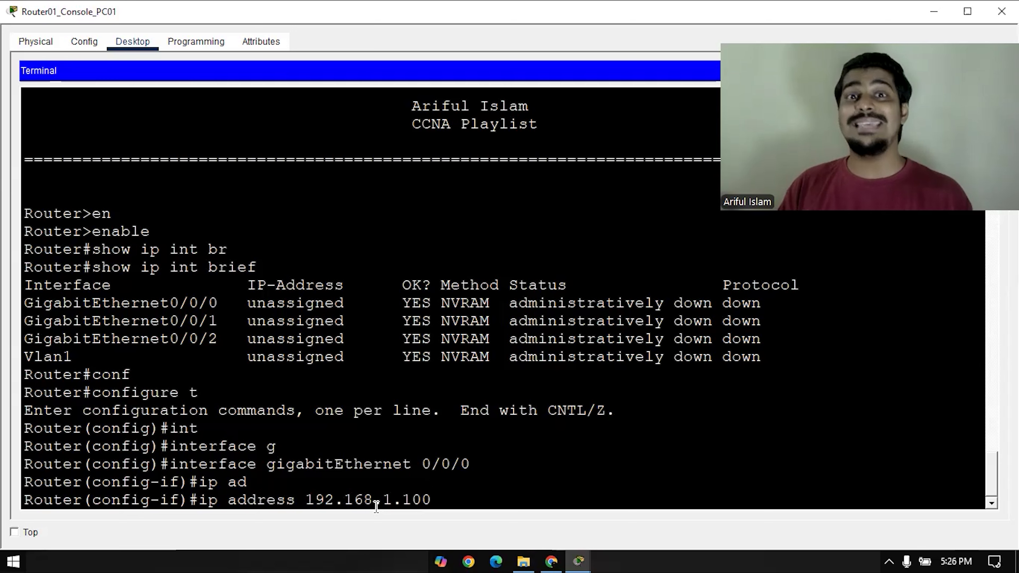
pyautogui.write('255.255.255.')
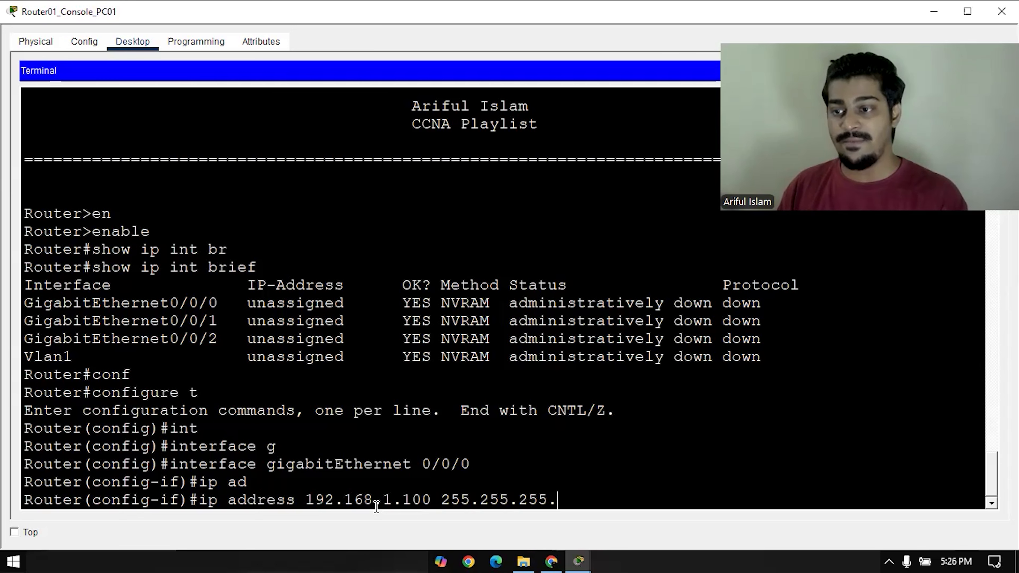
pyautogui.write('0')
pyautogui.press('Return')
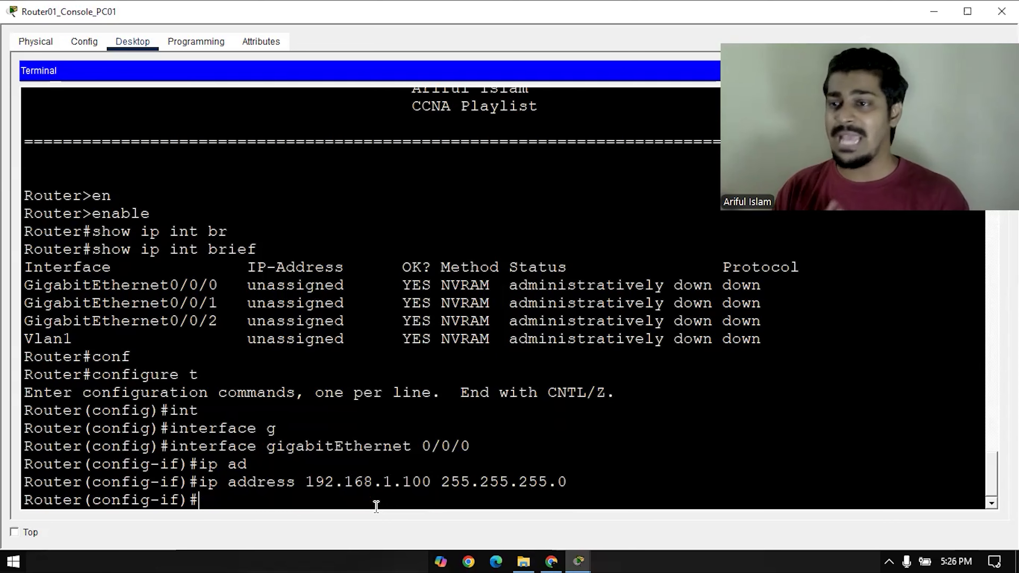
# - Enable the gigabitEthernet 0/0/0 interface with the no shutdown command
pyautogui.moveTo(510, 285); pyautogui.dragTo(722, 282)
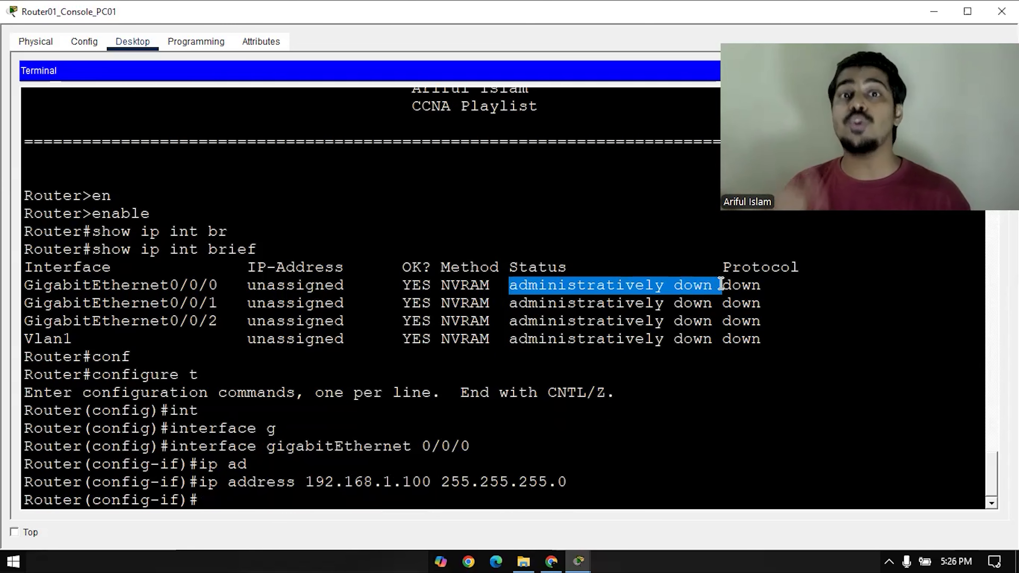
pyautogui.click(259, 504)
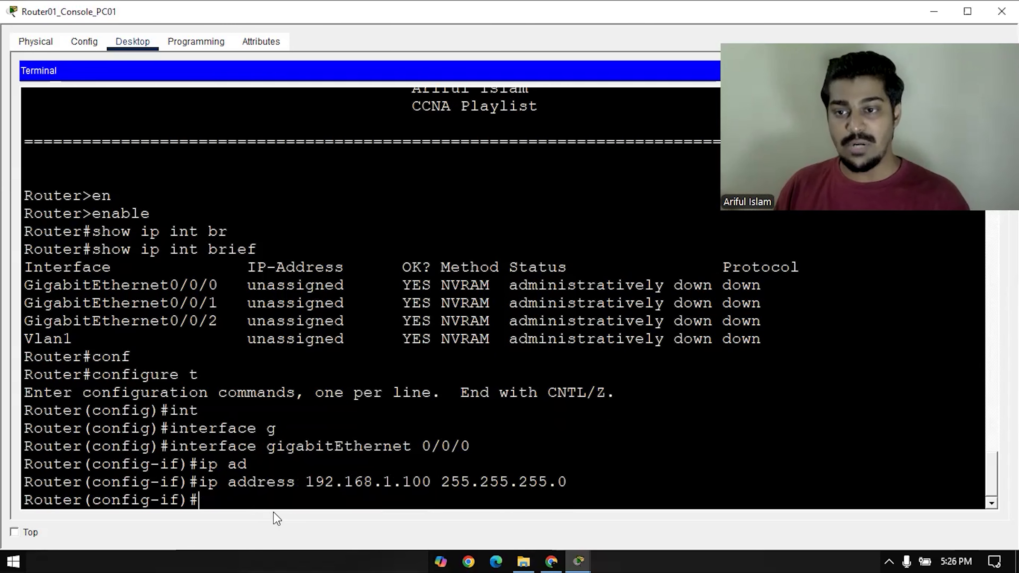
pyautogui.write('no shut')
pyautogui.press('Tab')
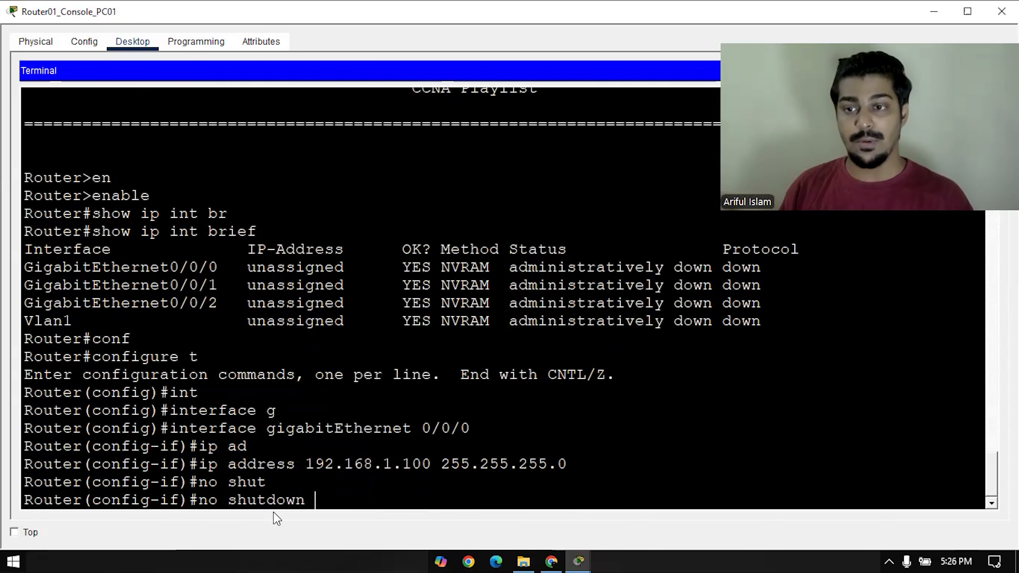
pyautogui.press('Return')
pyautogui.press('Return')
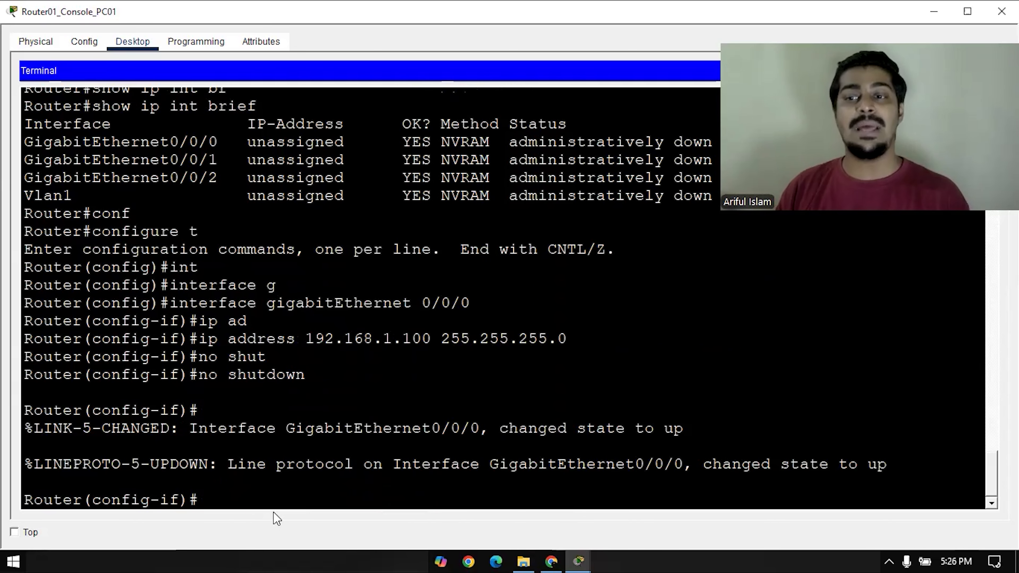
# - Examine the link and line protocol messages for GigabitEthernet0/0/0 and the configuration mode indicated by the prompt
pyautogui.moveTo(500, 418); pyautogui.dragTo(719, 440)
pyautogui.click(694, 434)
pyautogui.moveTo(512, 424); pyautogui.dragTo(691, 429)
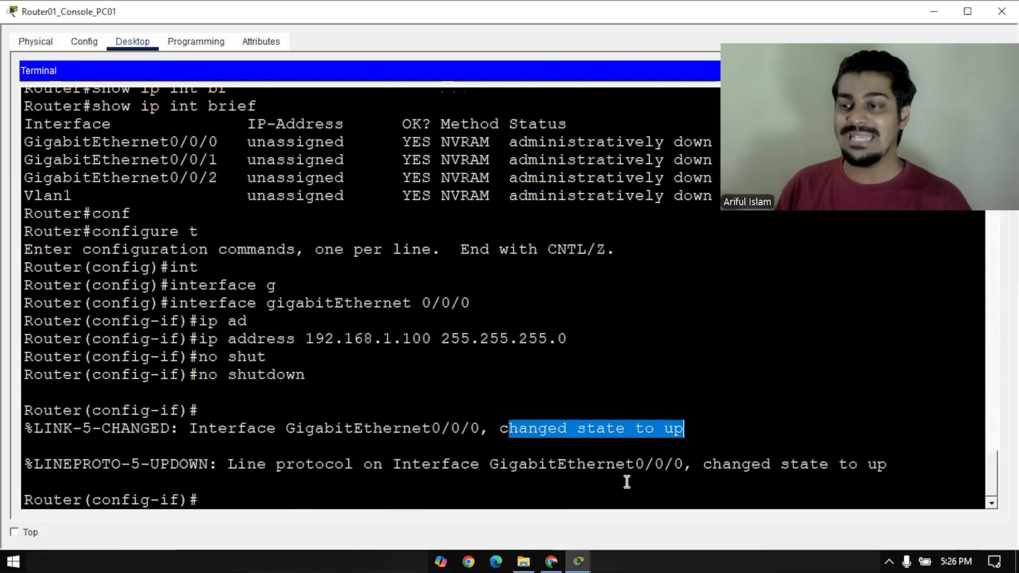
pyautogui.moveTo(267, 464); pyautogui.dragTo(403, 465)
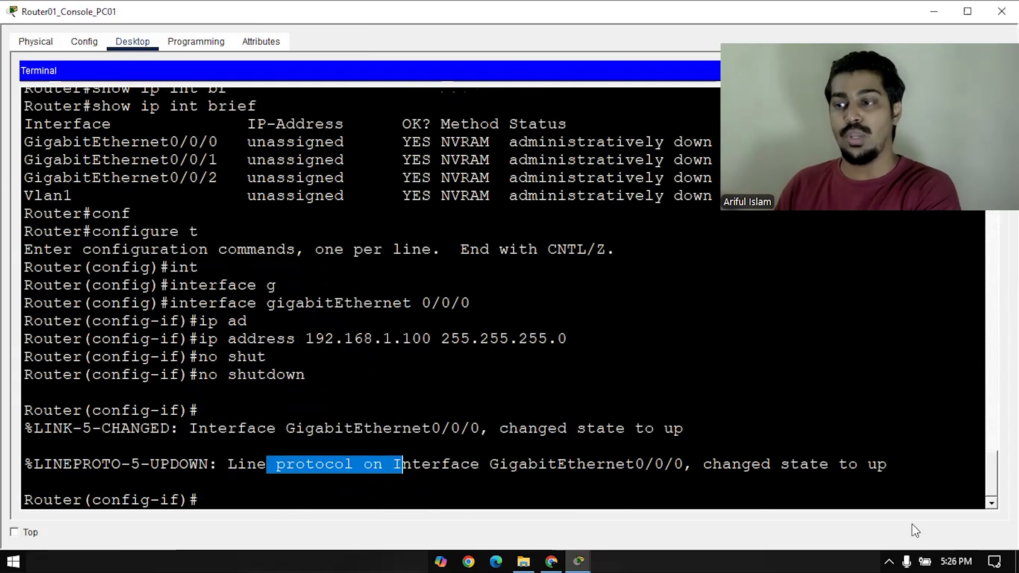
pyautogui.moveTo(867, 464); pyautogui.dragTo(885, 468)
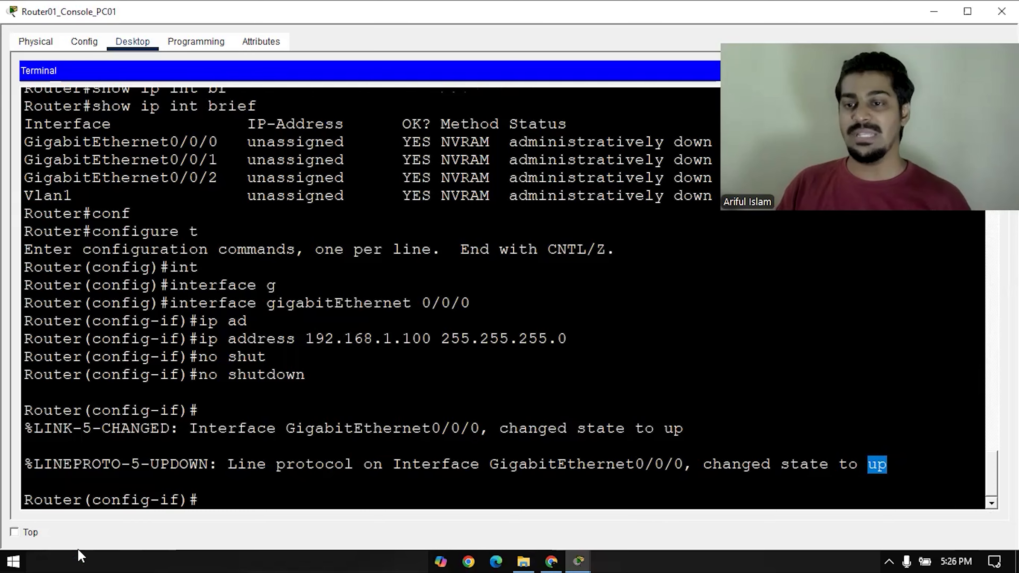
pyautogui.click(215, 494)
pyautogui.moveTo(486, 302); pyautogui.dragTo(417, 300)
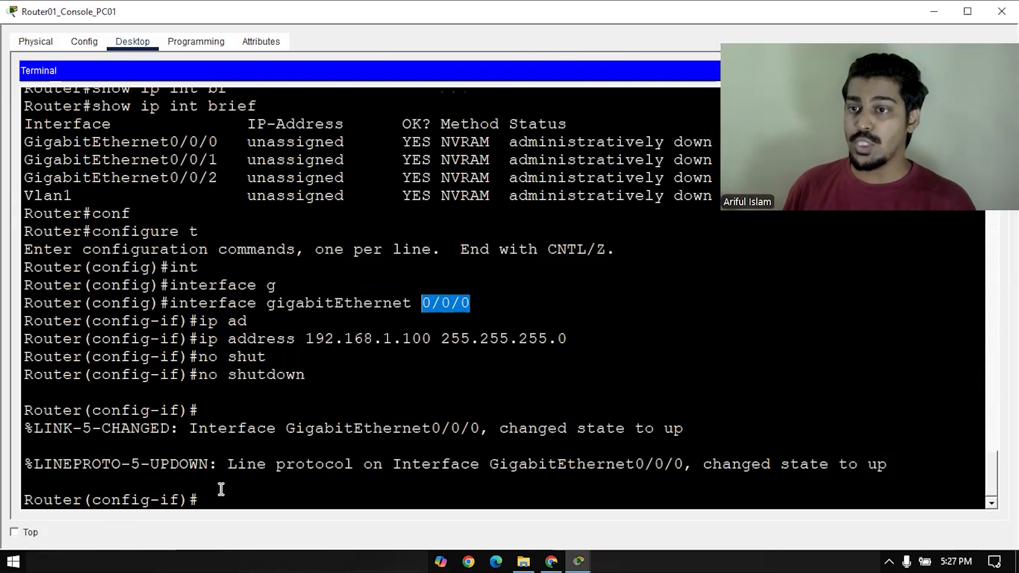
pyautogui.moveTo(150, 321); pyautogui.dragTo(191, 320)
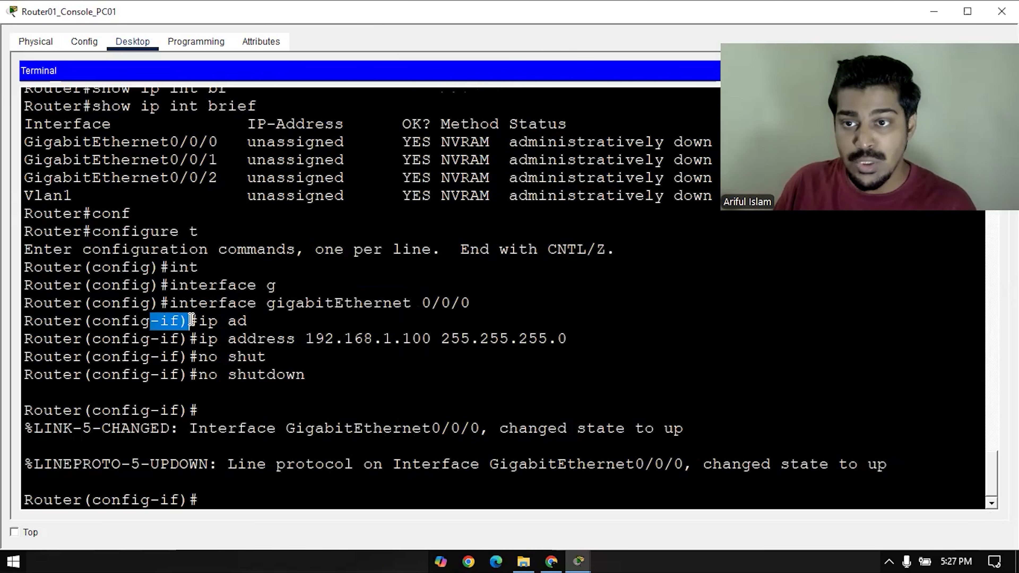
pyautogui.moveTo(151, 500); pyautogui.dragTo(213, 496)
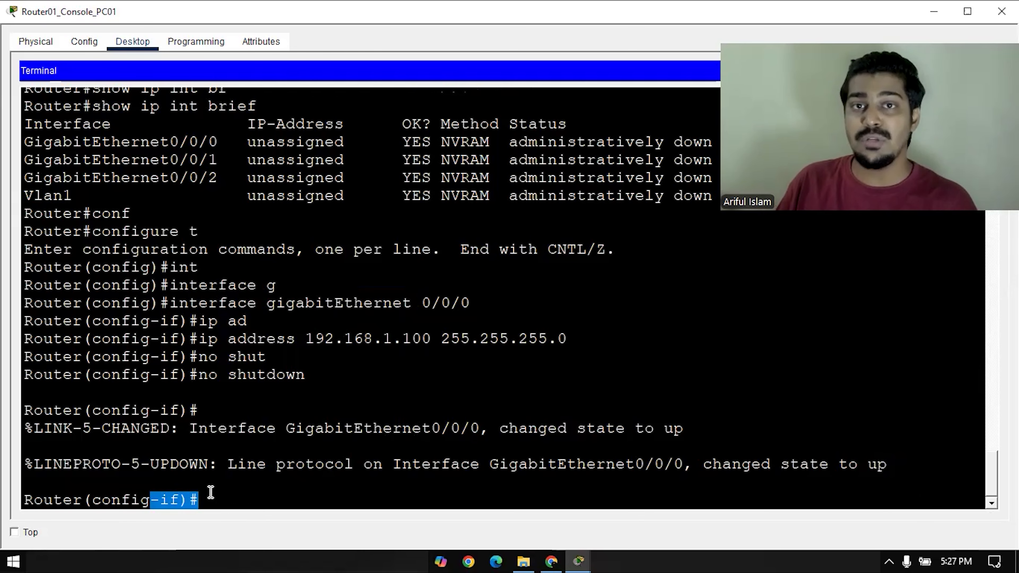
# - Leave interface configuration with the exit command to return to global configuration mode
pyautogui.click(217, 496)
pyautogui.write('xi')
pyautogui.write('e')
pyautogui.press('Return')
pyautogui.doubleClick(218, 480)
pyautogui.moveTo(185, 497); pyautogui.dragTo(10, 502)
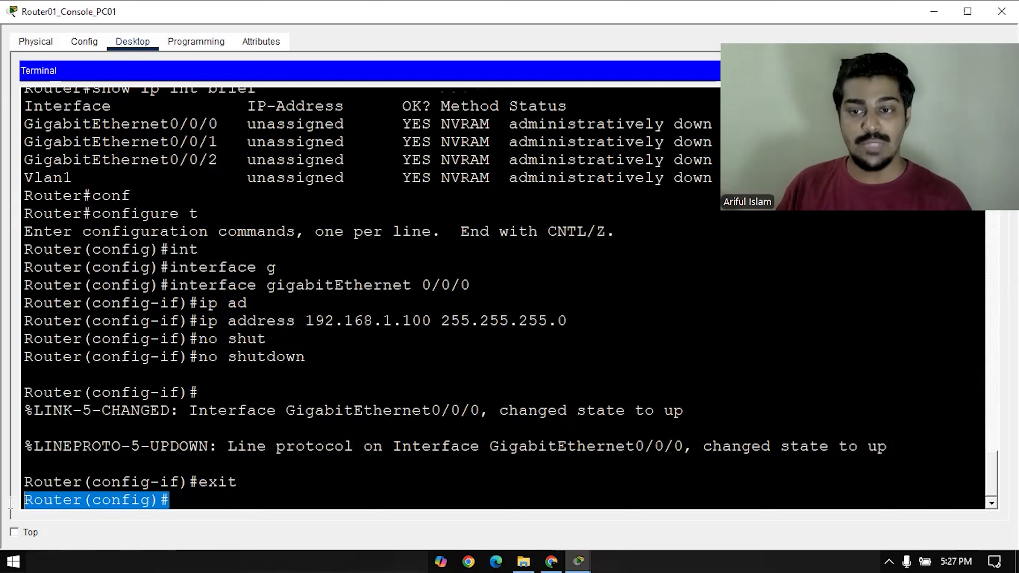
pyautogui.click(167, 479)
pyautogui.moveTo(85, 497); pyautogui.dragTo(173, 500)
pyautogui.click(213, 499)
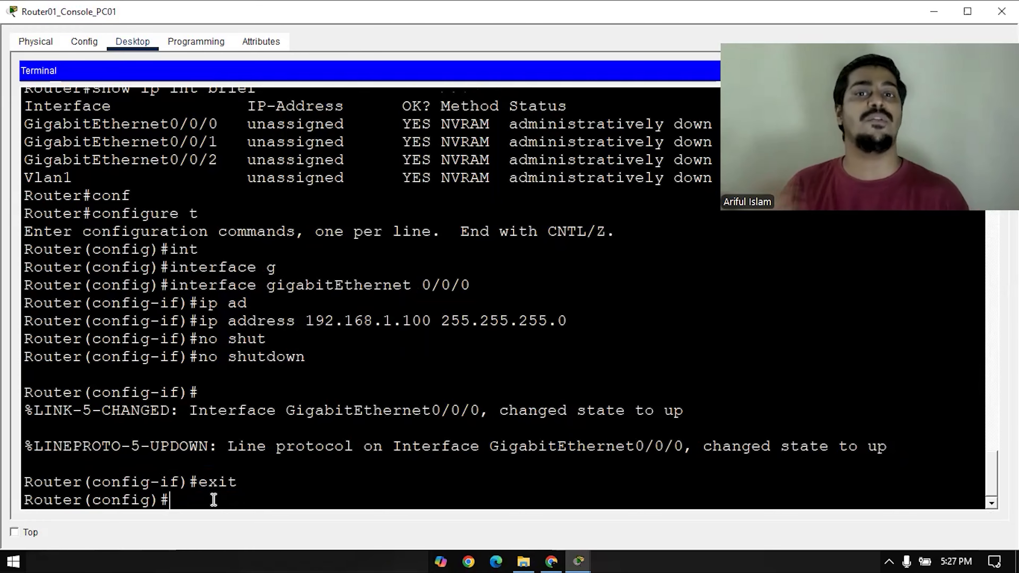
# - Recall the earlier interface command and change it to gigabitEthernet 0/0/1 to enter that port's configuration mode
pyautogui.write('no shutdown')
pyautogui.press('Up')
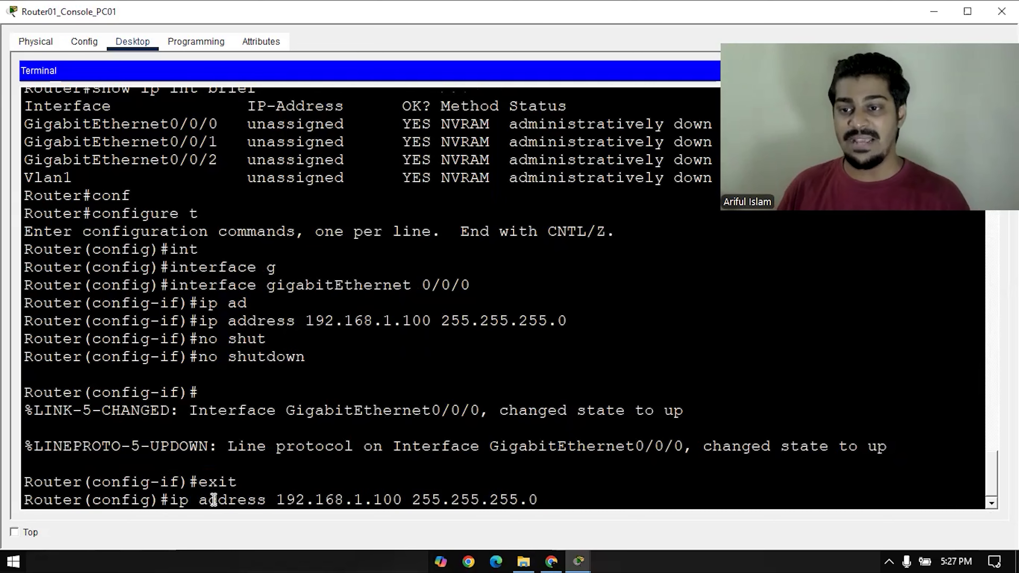
pyautogui.press('Up')
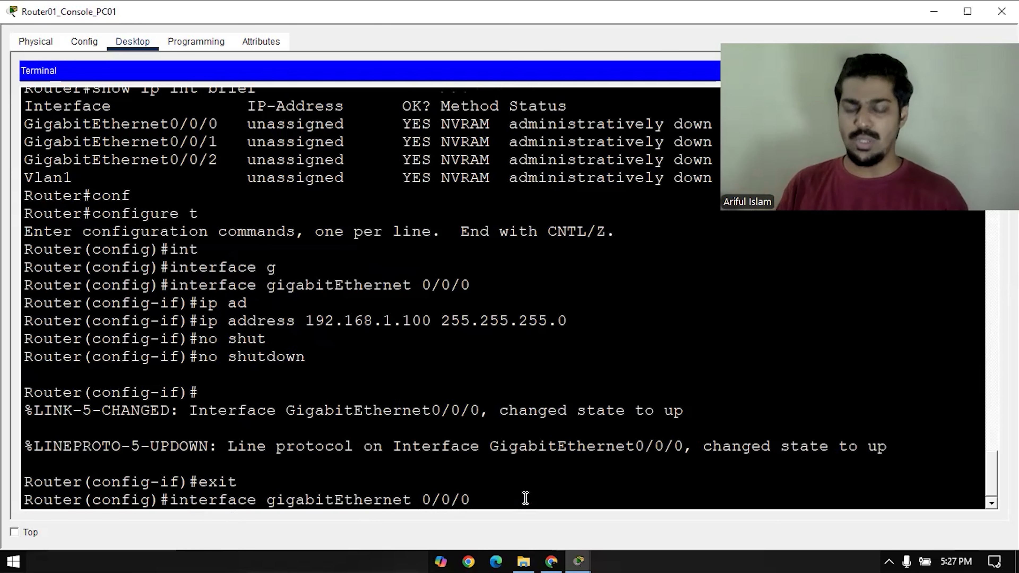
pyautogui.press('BackSpace')
pyautogui.write('1')
pyautogui.press('Return')
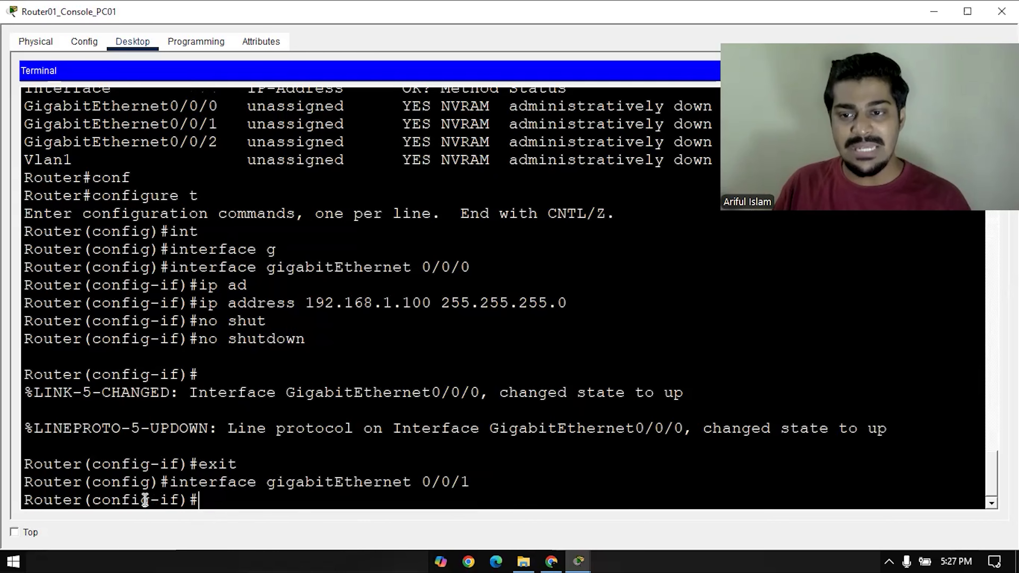
pyautogui.moveTo(150, 499); pyautogui.dragTo(212, 498)
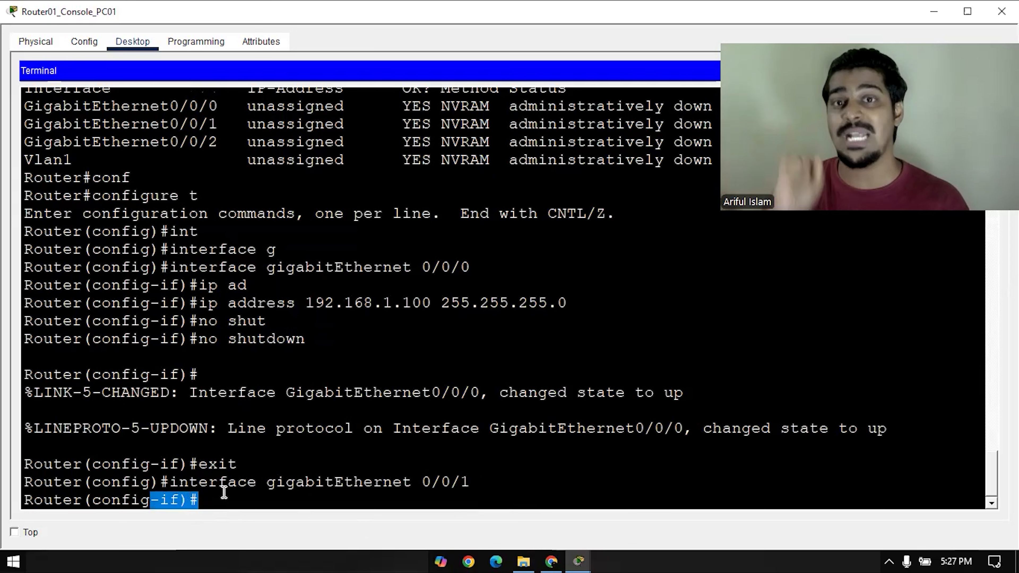
pyautogui.click(224, 492)
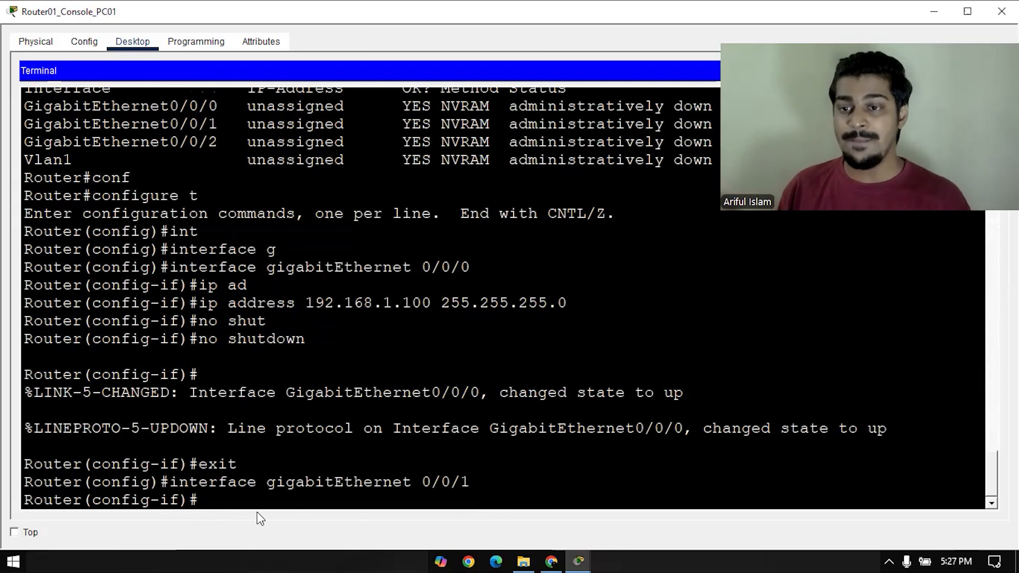
# - Recall the earlier ip address command at the gigabitEthernet 0/0/1 configuration prompt and examine its address portion
pyautogui.press('Up')
pyautogui.press('Up')
pyautogui.press('Up')
pyautogui.press('Up')
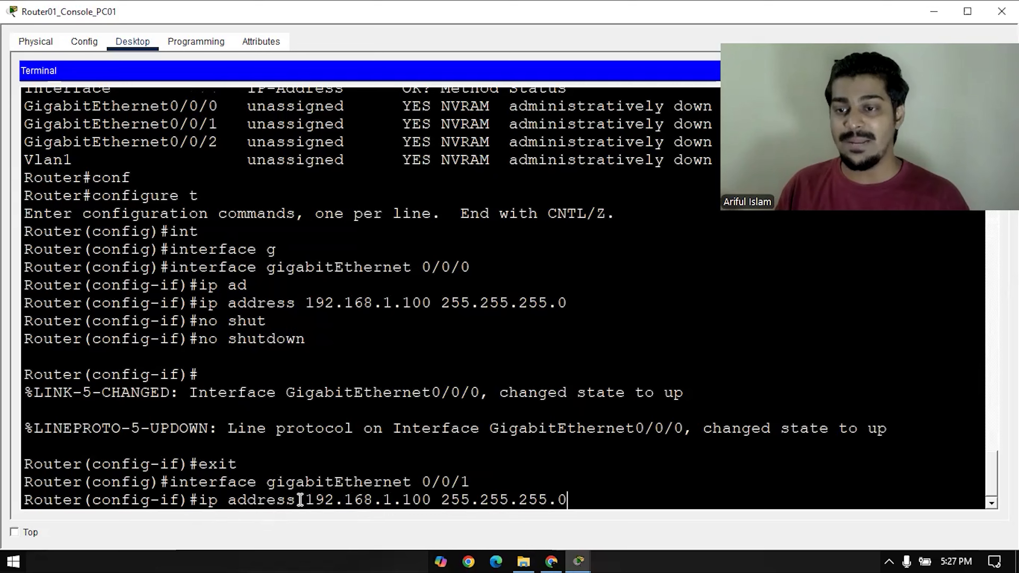
pyautogui.moveTo(297, 499); pyautogui.dragTo(161, 499)
pyautogui.click(340, 499)
pyautogui.moveTo(306, 500); pyautogui.dragTo(442, 500)
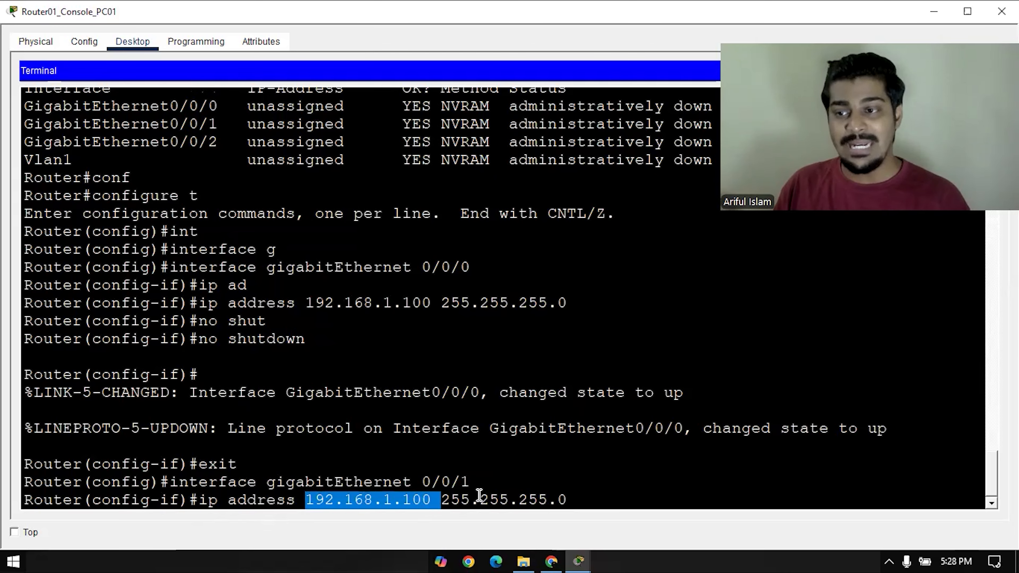
pyautogui.click(573, 499)
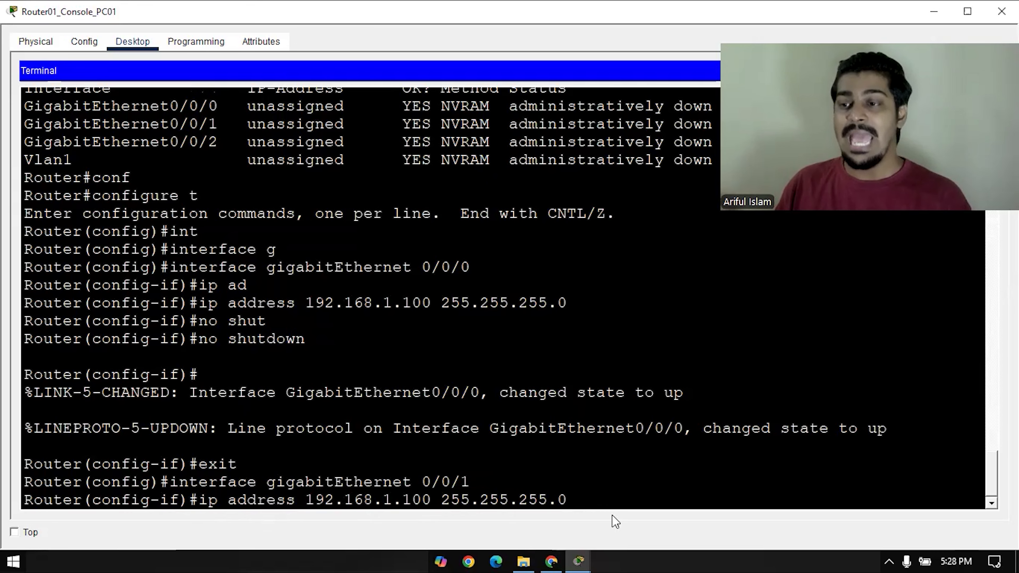
pyautogui.press('Left')
pyautogui.press('Left')
pyautogui.moveTo(383, 500); pyautogui.dragTo(393, 500)
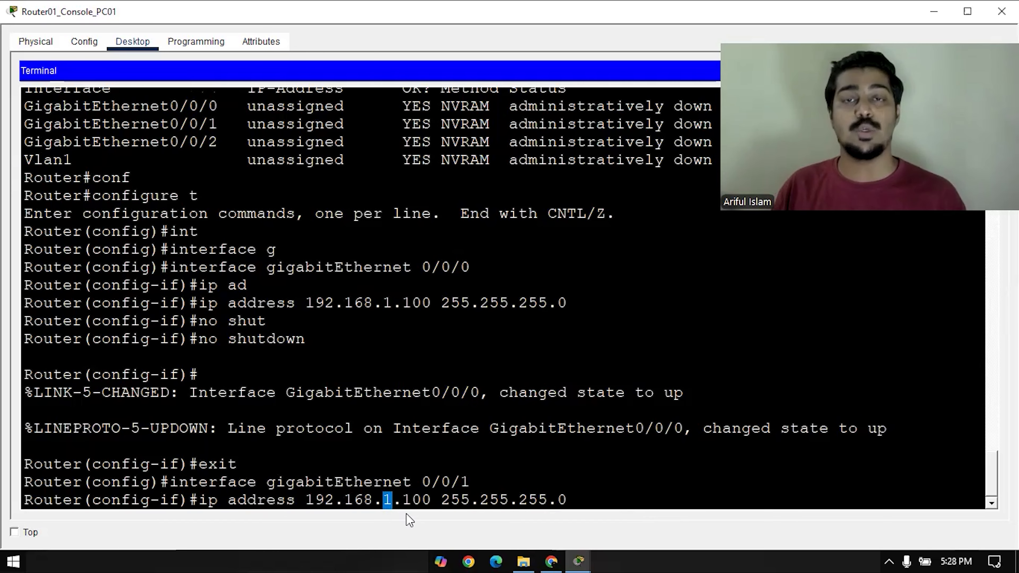
pyautogui.press('BackSpace')
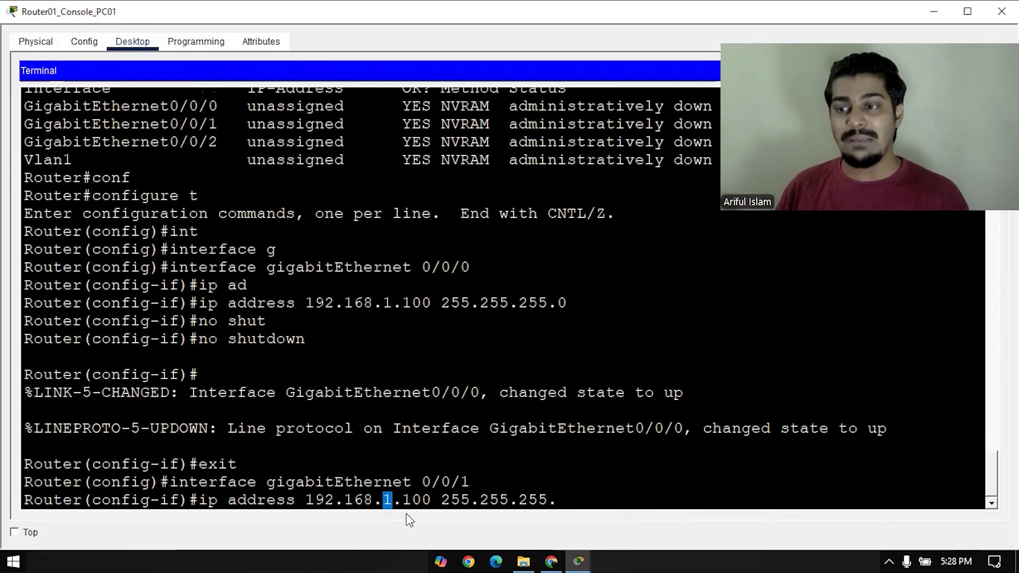
pyautogui.write('0')
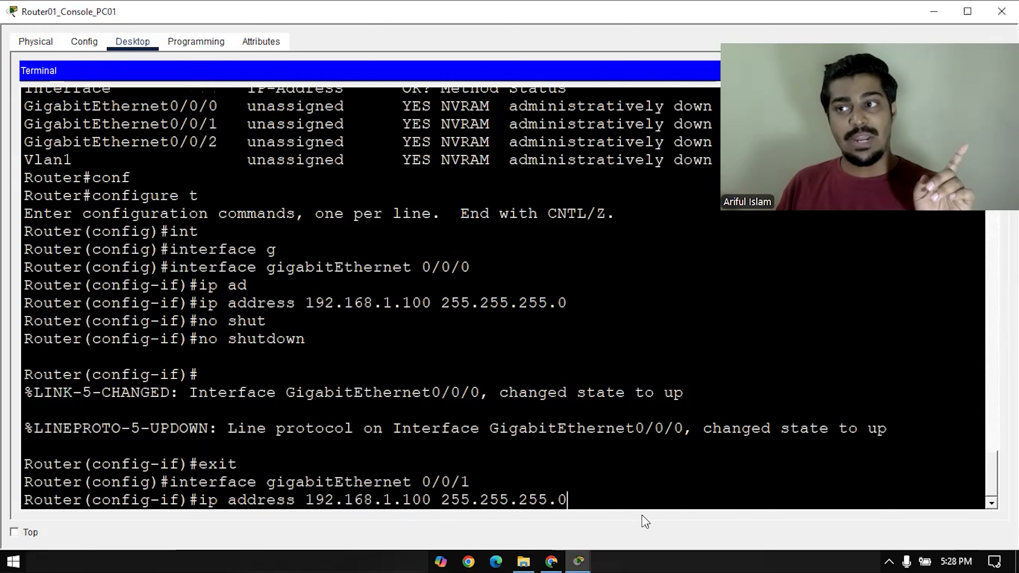
# - Change the third octet in the recalled command to 2 and apply 192.168.2.100 255.255.255.0 to the gigabitEthernet 0/0/1 interface
pyautogui.press('Left')
pyautogui.press('Left')
pyautogui.press('Left')
pyautogui.press('Left')
pyautogui.press('Left')
pyautogui.press('Left')
pyautogui.press('Left')
pyautogui.press('Left')
pyautogui.press('Left')
pyautogui.press('Left')
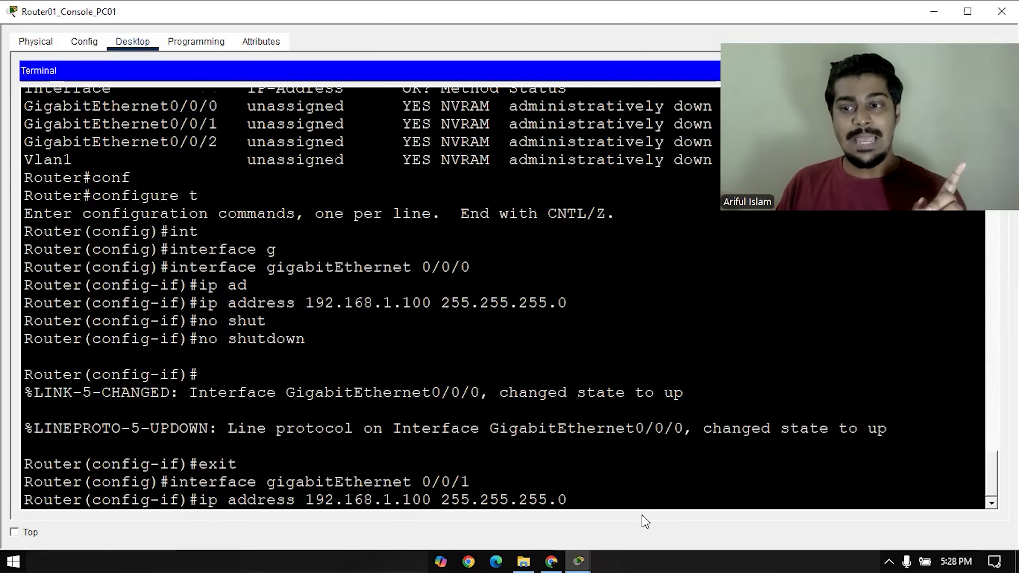
pyautogui.press('BackSpace')
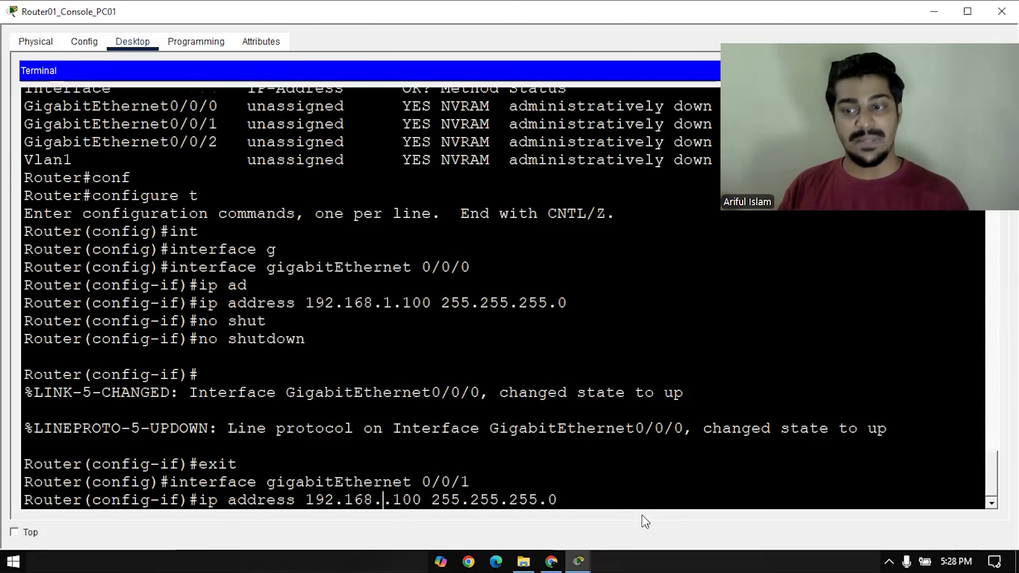
pyautogui.write('2')
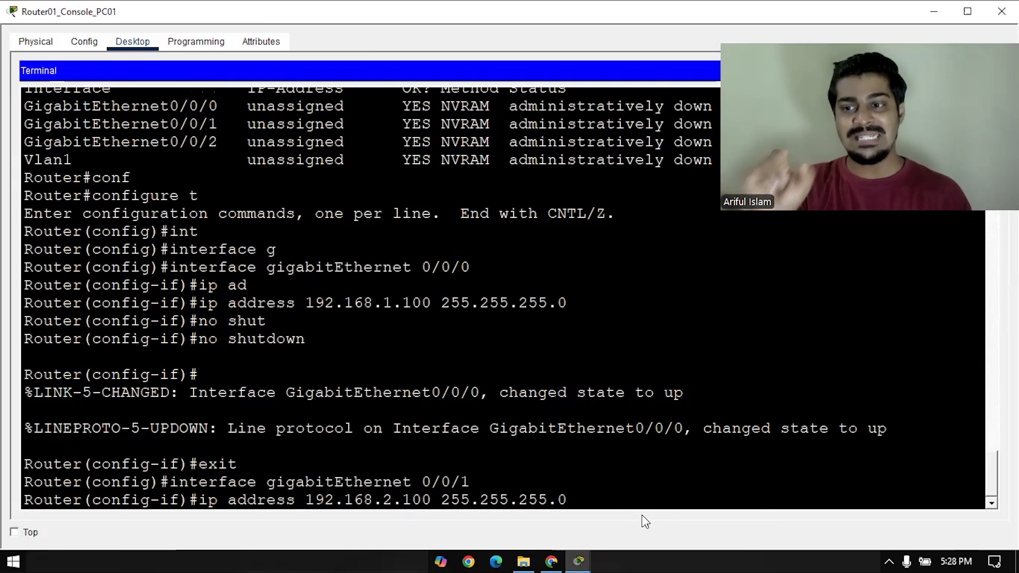
pyautogui.press('Right')
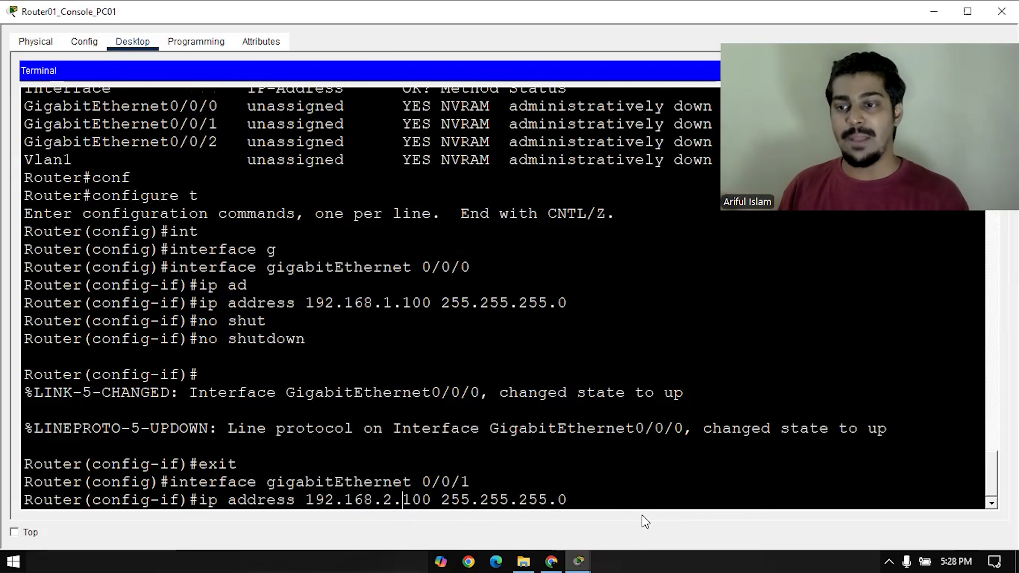
pyautogui.press('Right')
pyautogui.press('Right')
pyautogui.press('Right')
pyautogui.press('Right')
pyautogui.press('Right')
pyautogui.press('Right')
pyautogui.press('Right')
pyautogui.press('Right')
pyautogui.press('Right')
pyautogui.press('Right')
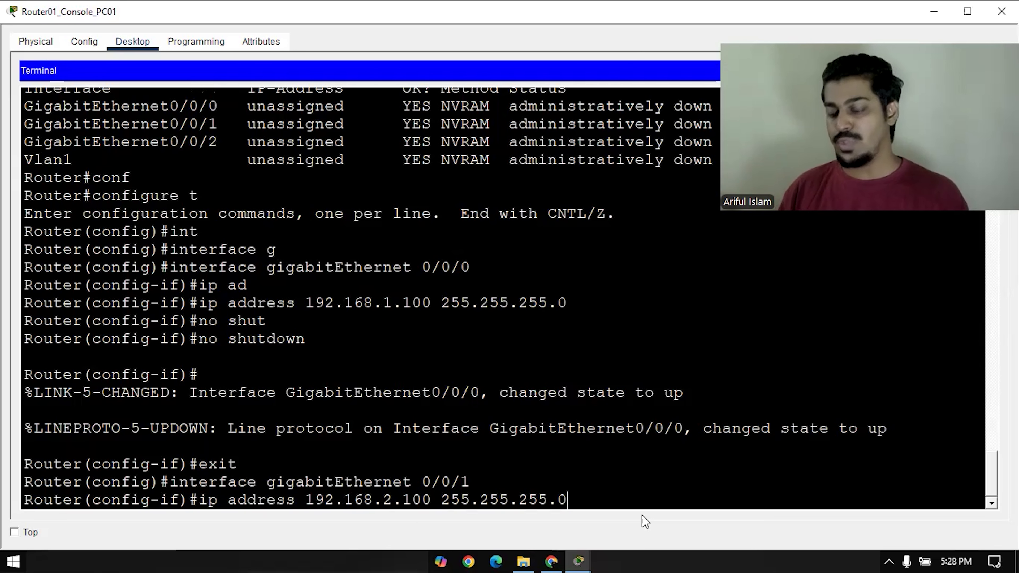
pyautogui.press('Return')
# - Enable the gigabitEthernet 0/0/1 interface by recalling and running the no shutdown command
pyautogui.press('Up')
pyautogui.press('Up')
pyautogui.press('Up')
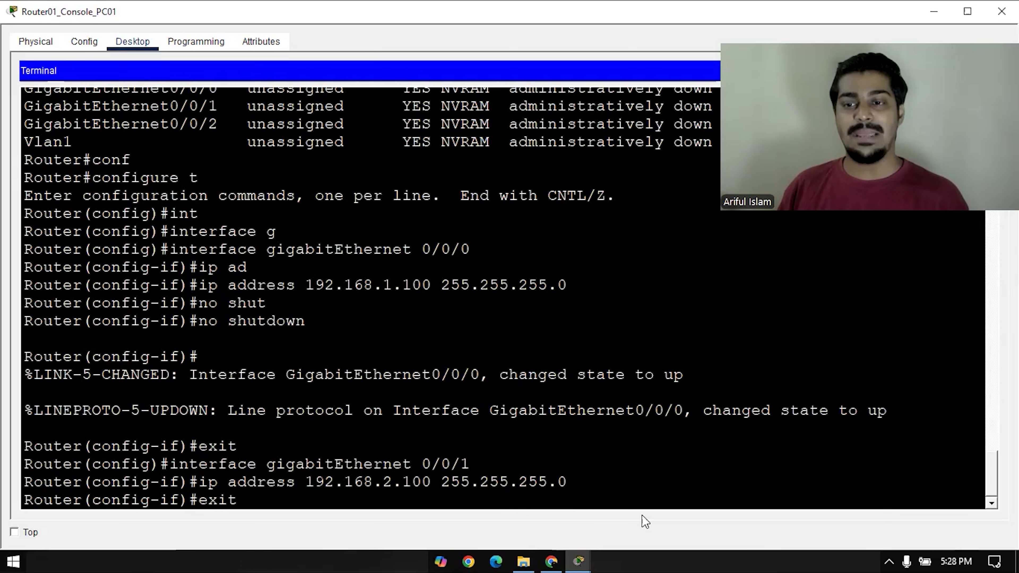
pyautogui.press('Up')
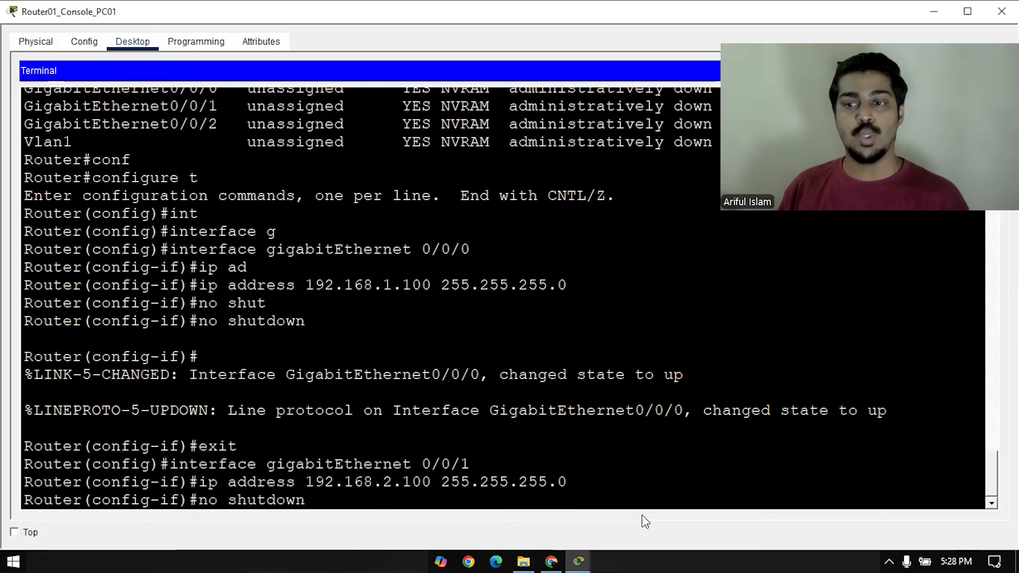
pyautogui.press('Return')
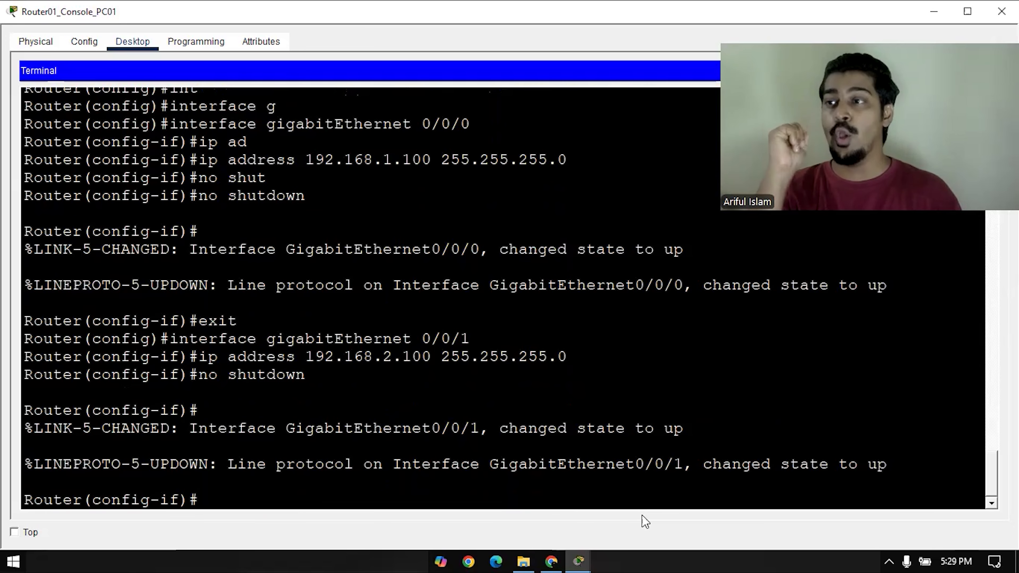
# - Return to privileged EXEC mode and list the router's interfaces with show ip int brief
pyautogui.hotkey('ctrl', 'z')
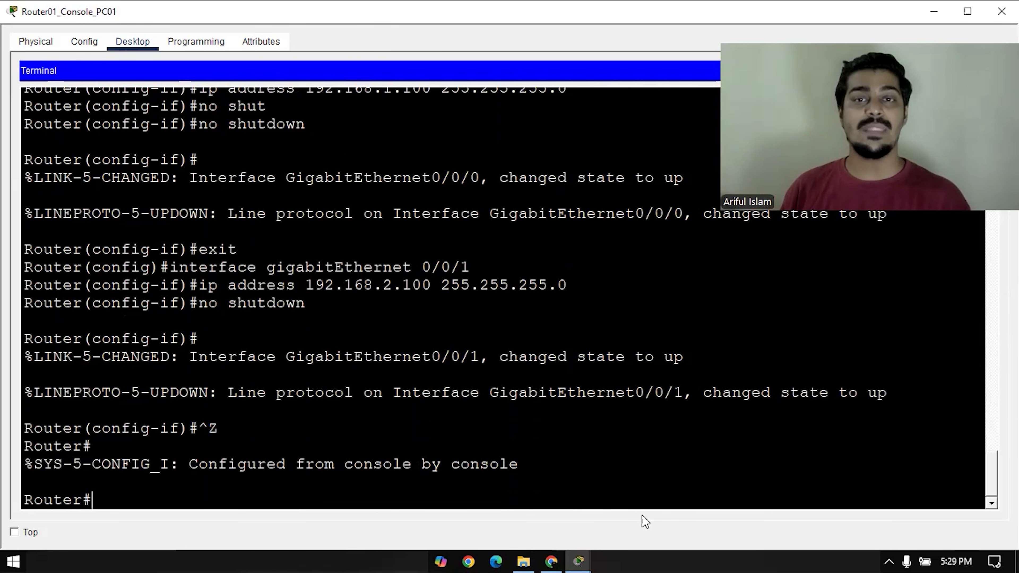
pyautogui.press('Up')
pyautogui.press('Up')
pyautogui.press('Down')
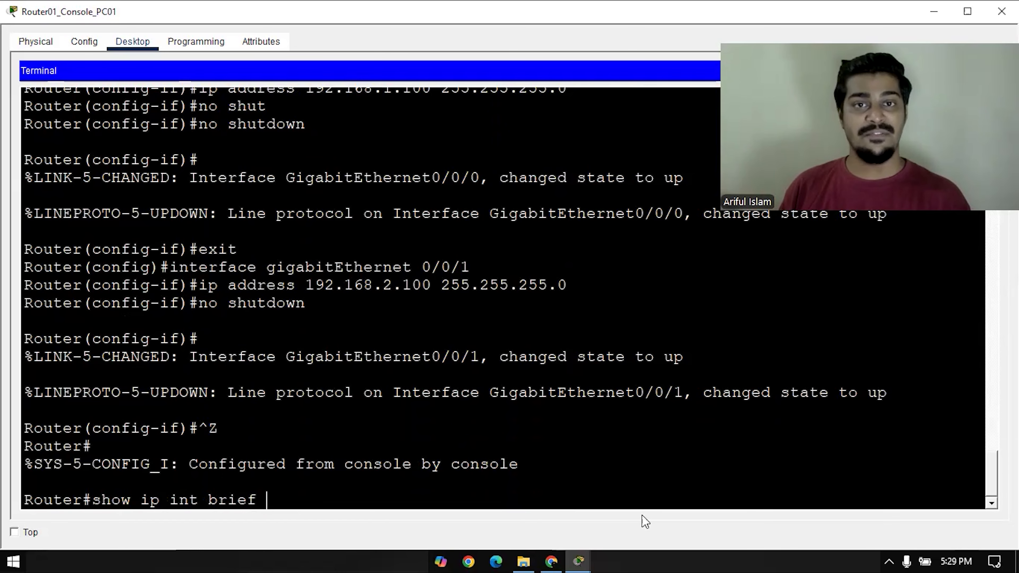
pyautogui.press('Return')
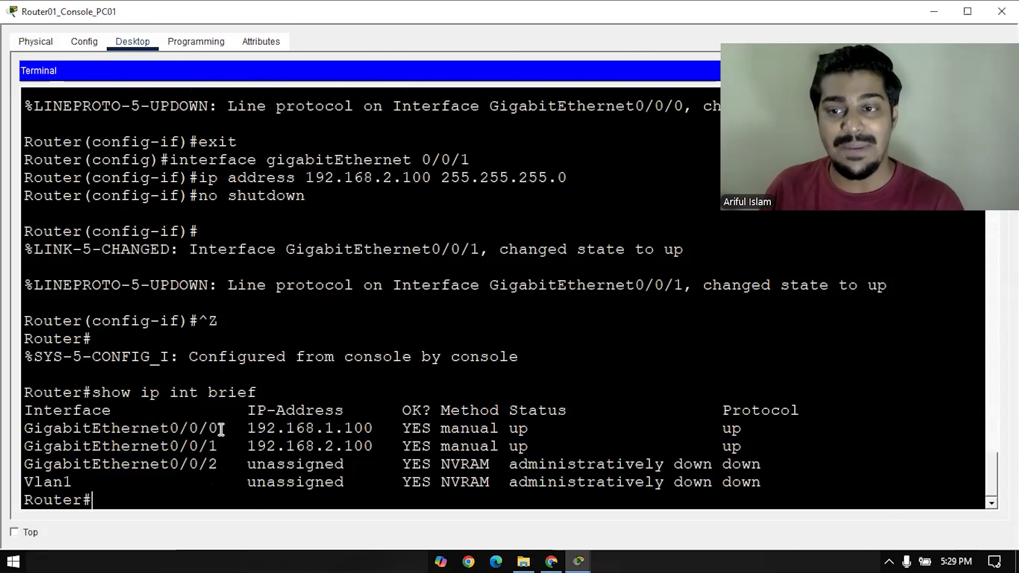
# - Examine the IP address, status and protocol of GigabitEthernet0/0/0 and GigabitEthernet0/0/1, and close the console PC window
pyautogui.moveTo(222, 427); pyautogui.dragTo(15, 432)
pyautogui.moveTo(238, 428); pyautogui.dragTo(374, 428)
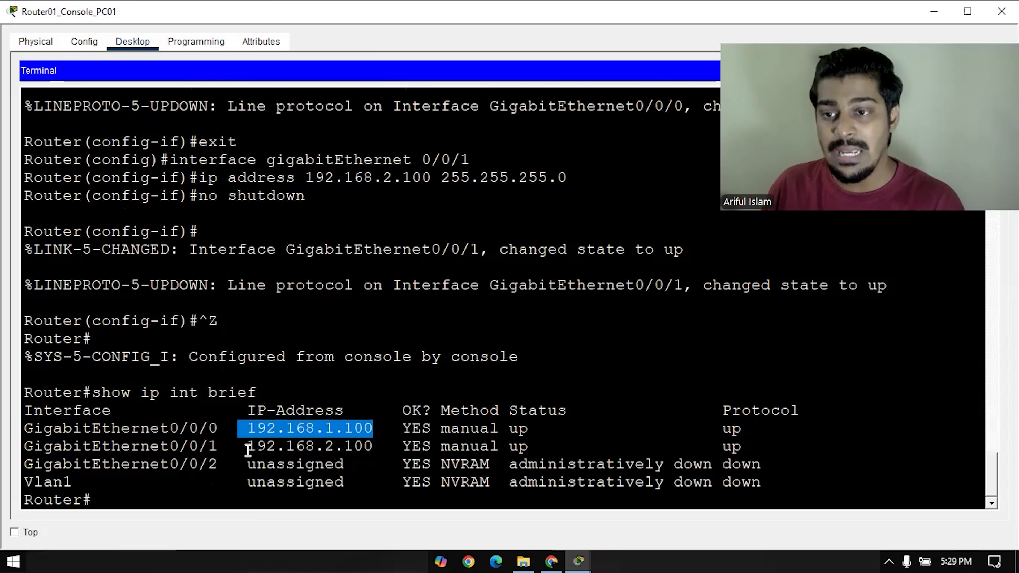
pyautogui.moveTo(248, 447); pyautogui.dragTo(376, 444)
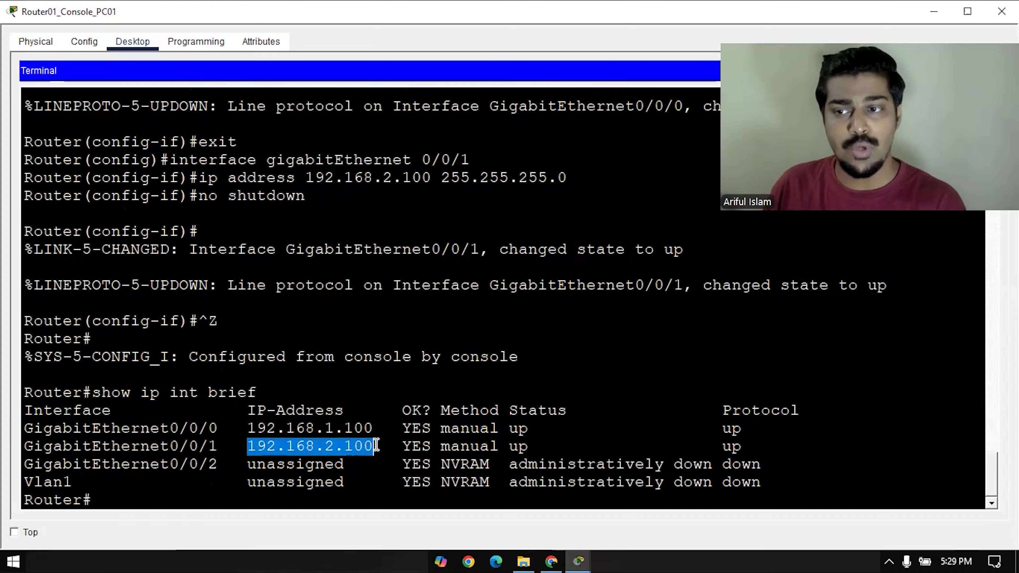
pyautogui.click(467, 441)
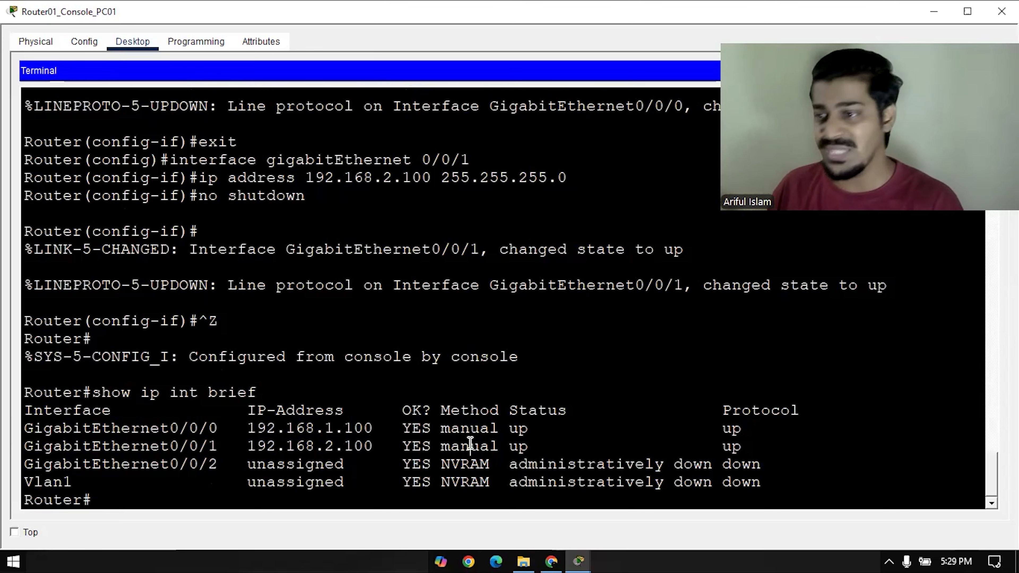
pyautogui.doubleClick(557, 411)
pyautogui.doubleClick(516, 428)
pyautogui.moveTo(824, 408); pyautogui.dragTo(713, 439)
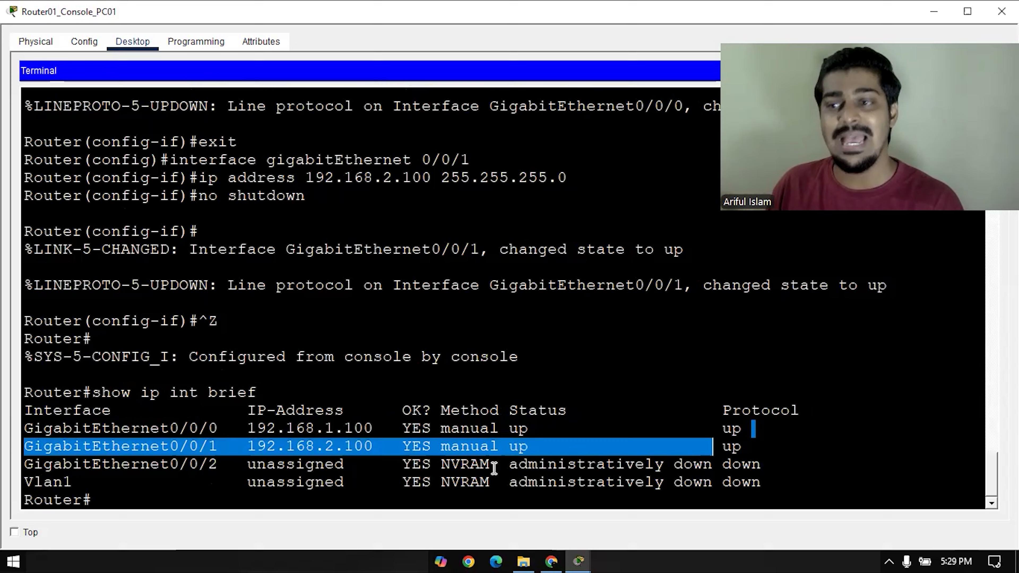
pyautogui.click(135, 504)
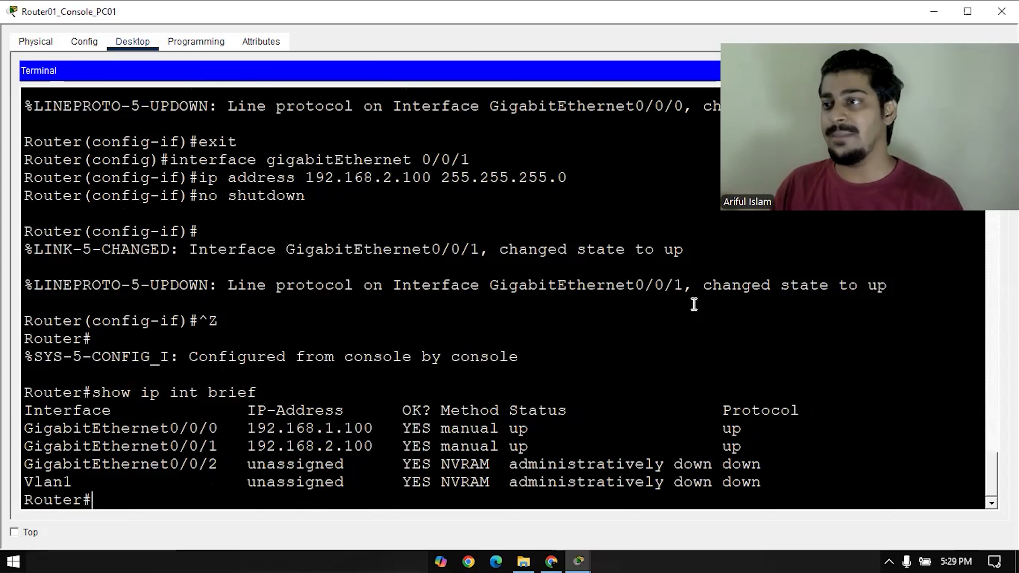
pyautogui.click(1001, 11)
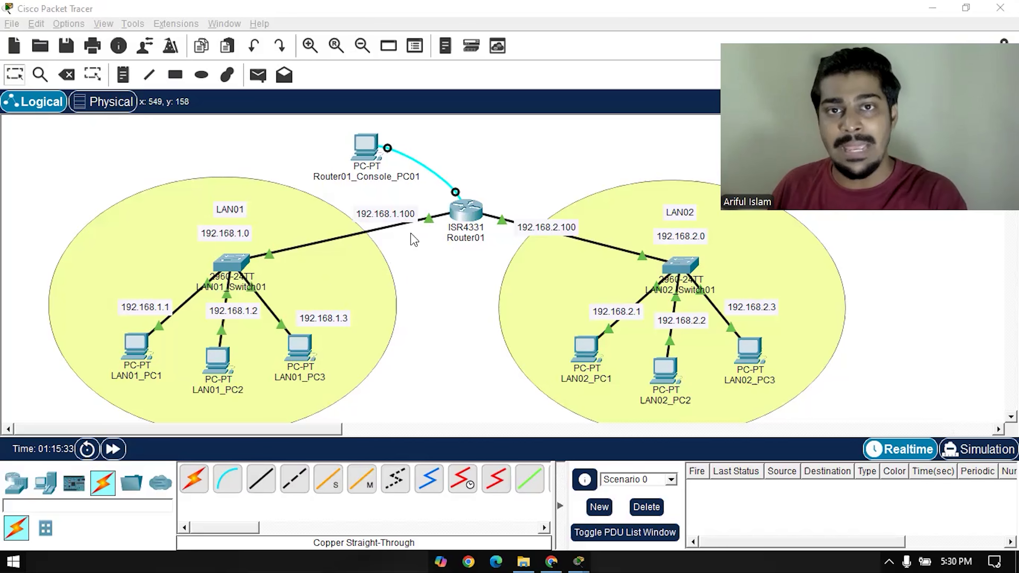
# - Set LAN01_PC1's IPv4 default gateway to 192.168.1.100 in its IP configuration and put the PC's window away
pyautogui.click(136, 346)
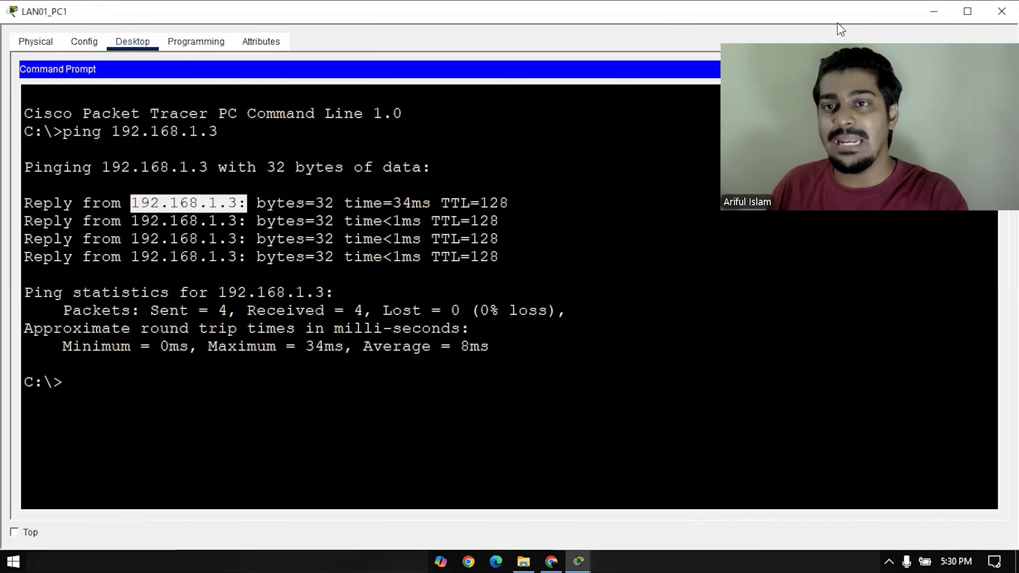
pyautogui.click(149, 45)
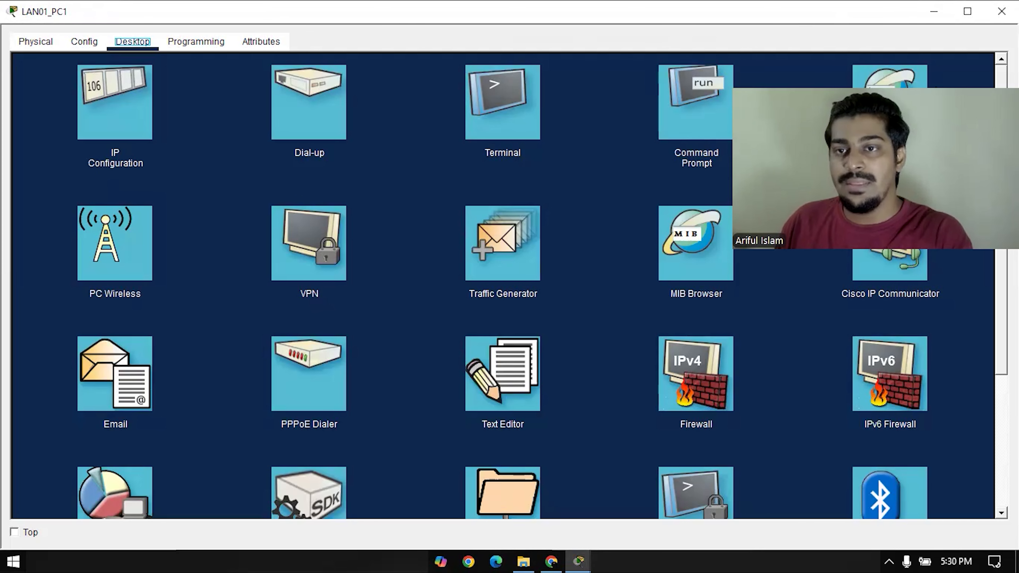
pyautogui.click(116, 121)
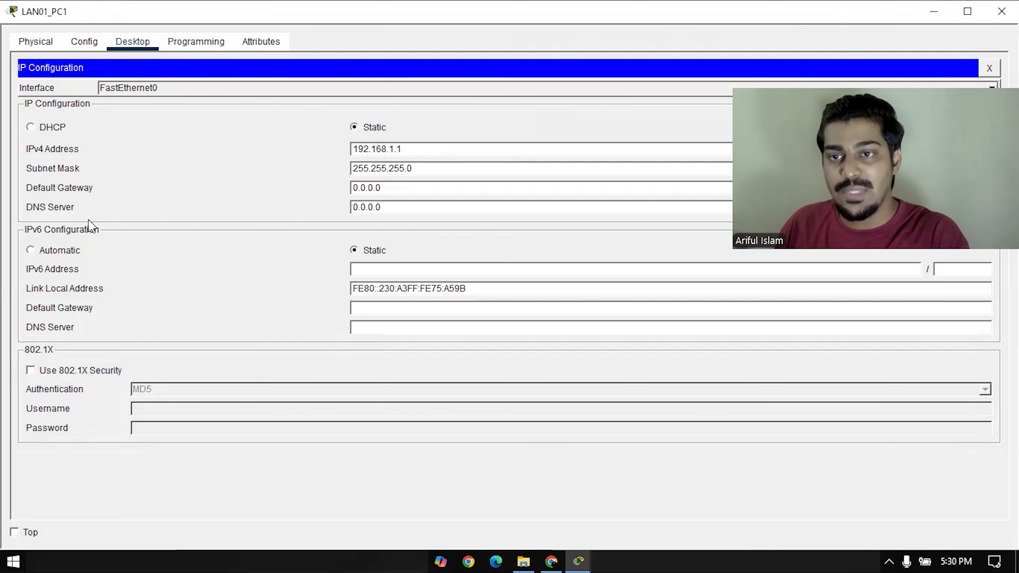
pyautogui.click(397, 187)
pyautogui.moveTo(390, 189); pyautogui.dragTo(327, 189)
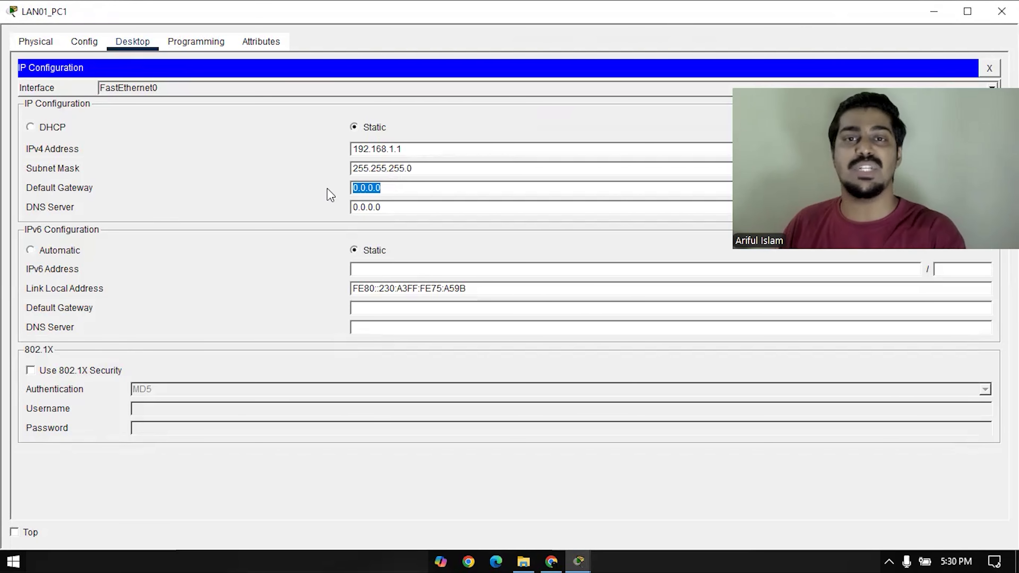
pyautogui.write('19')
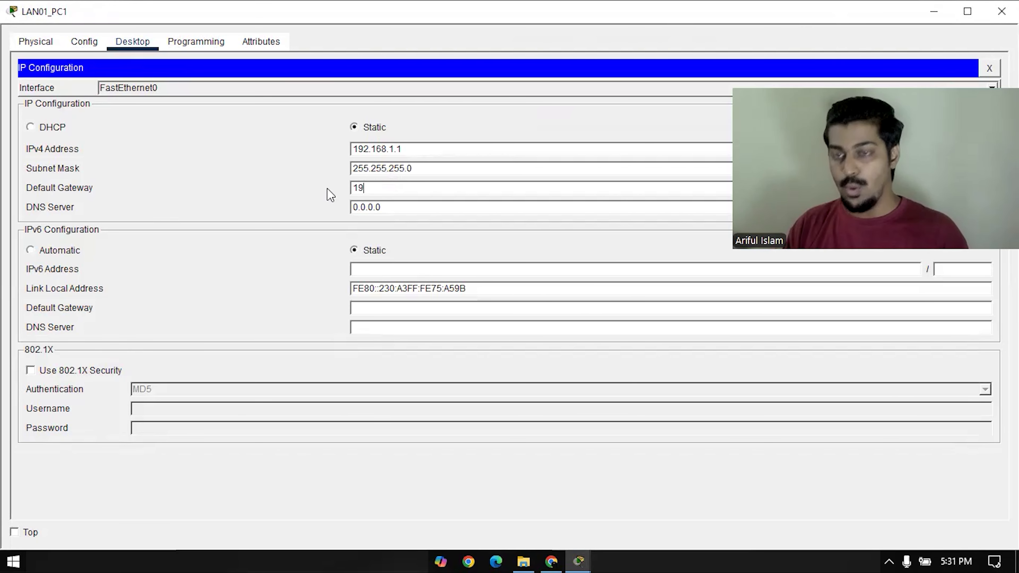
pyautogui.write('2.16')
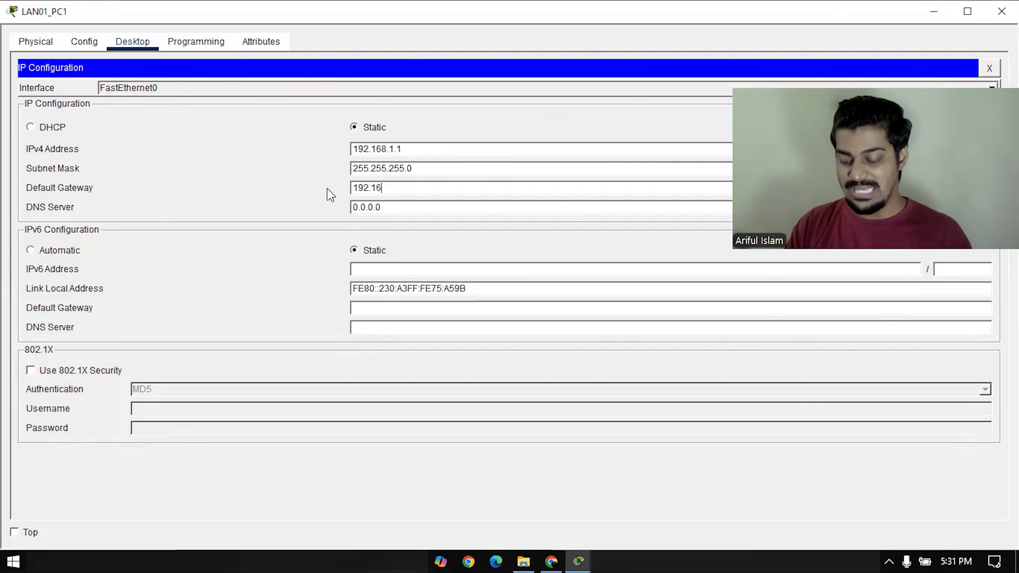
pyautogui.write('8.1')
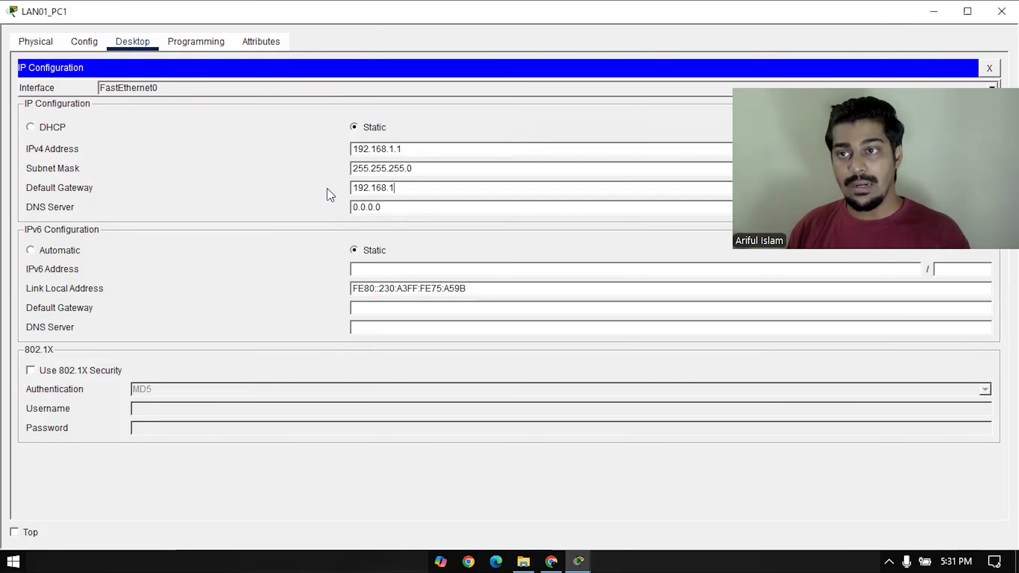
pyautogui.write('.100')
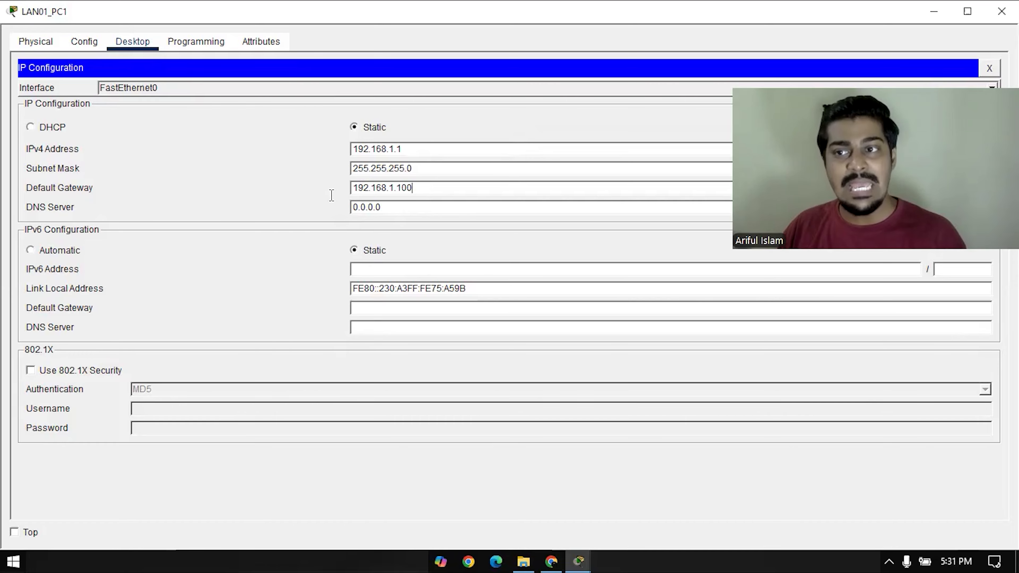
pyautogui.hotkey('ctrl', 'a')
pyautogui.click(989, 69)
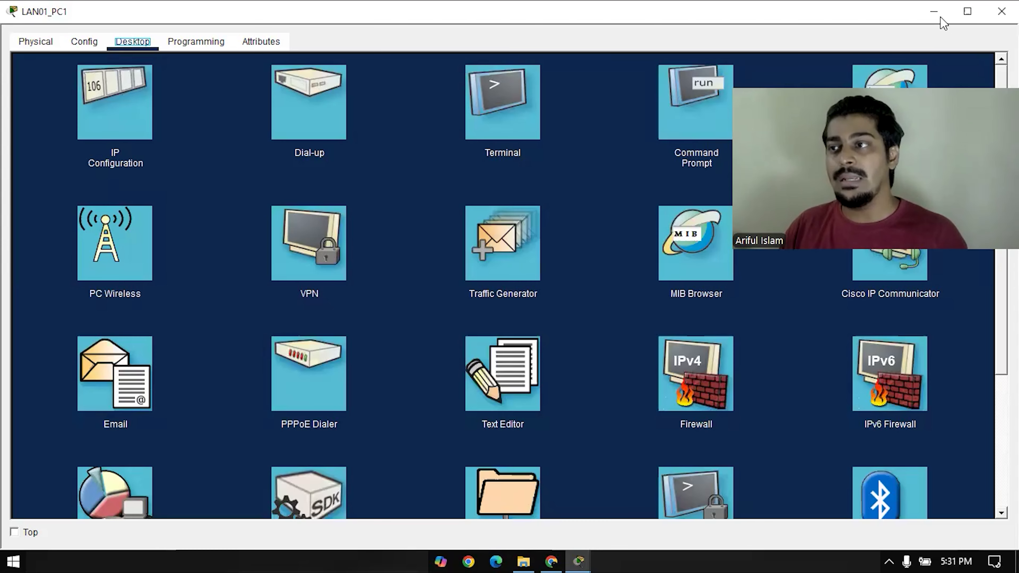
pyautogui.click(939, 17)
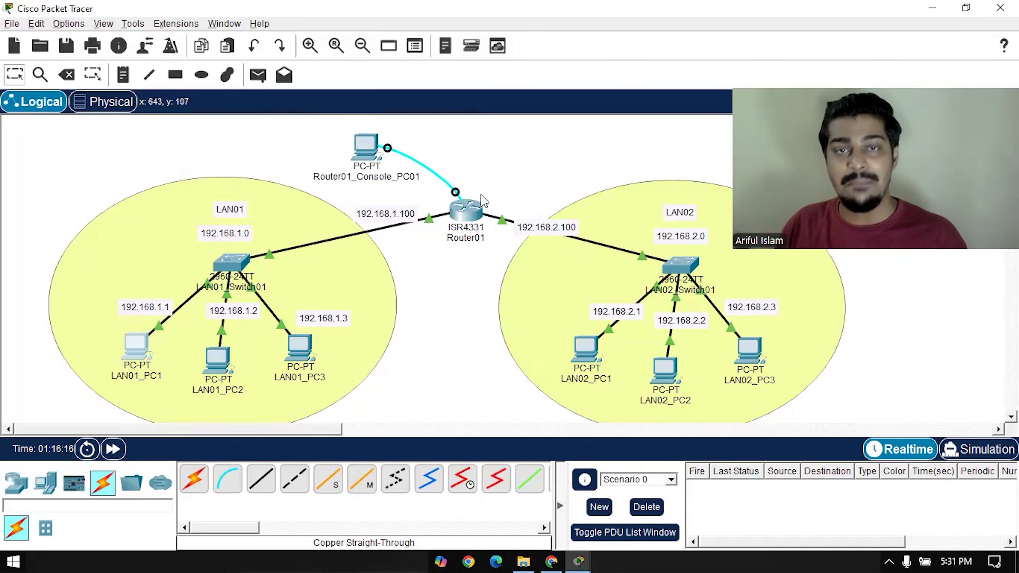
# - Set LAN01_PC2's IPv4 default gateway to 192.169.1.100, copy the address and put the PC's window away
pyautogui.moveTo(484, 219)
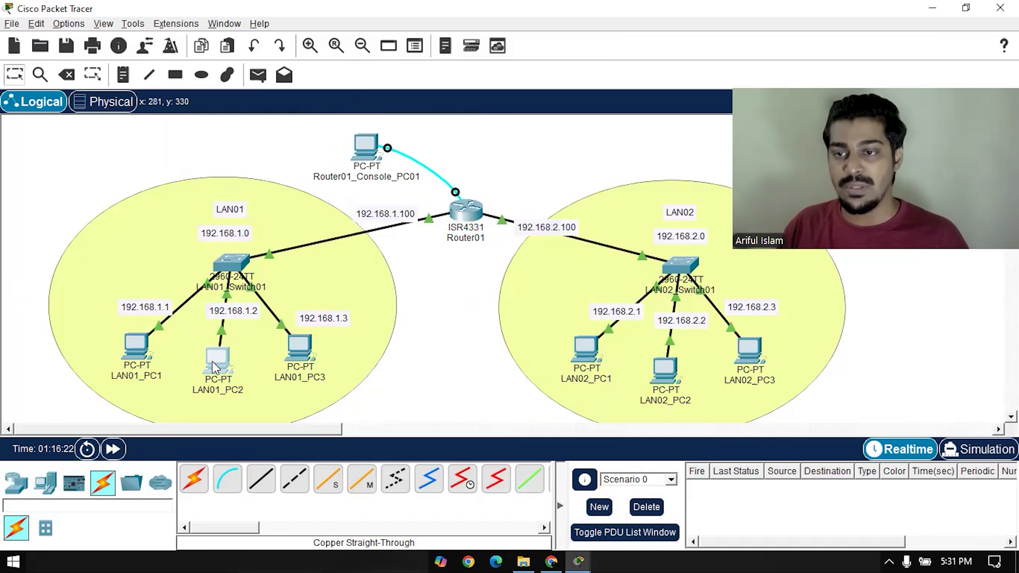
pyautogui.click(220, 357)
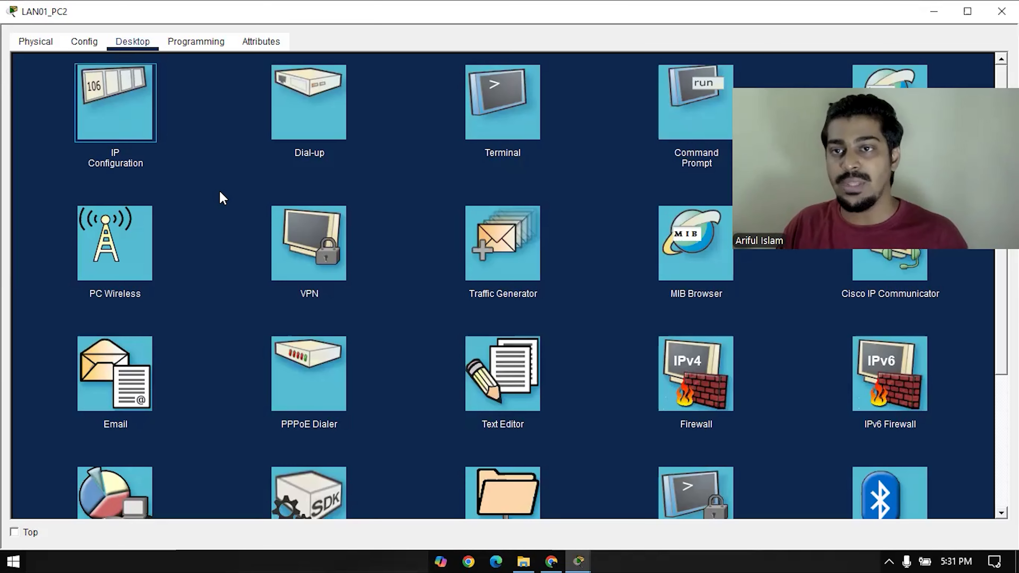
pyautogui.click(115, 103)
pyautogui.doubleClick(387, 189)
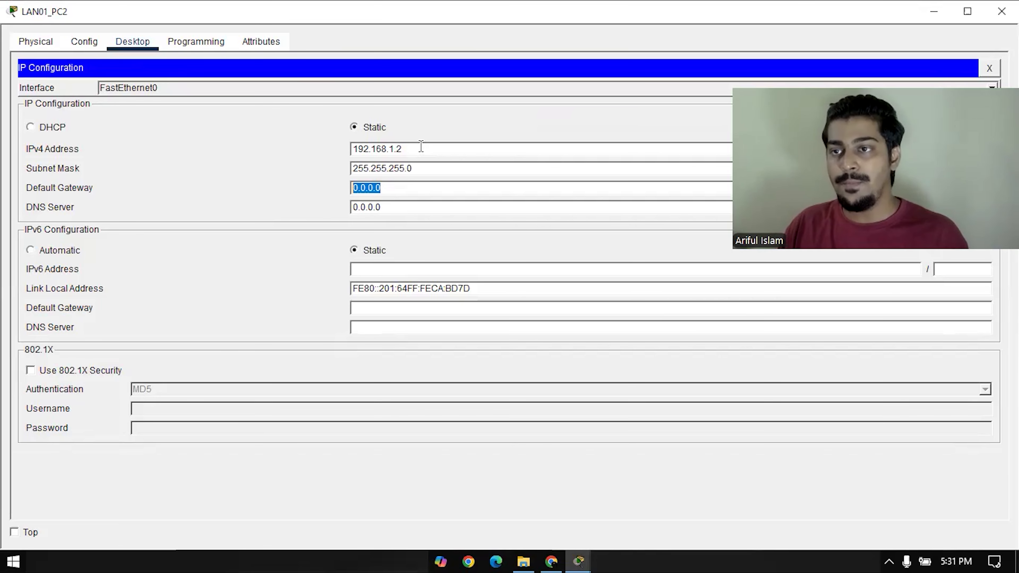
pyautogui.write('192.169.1.100')
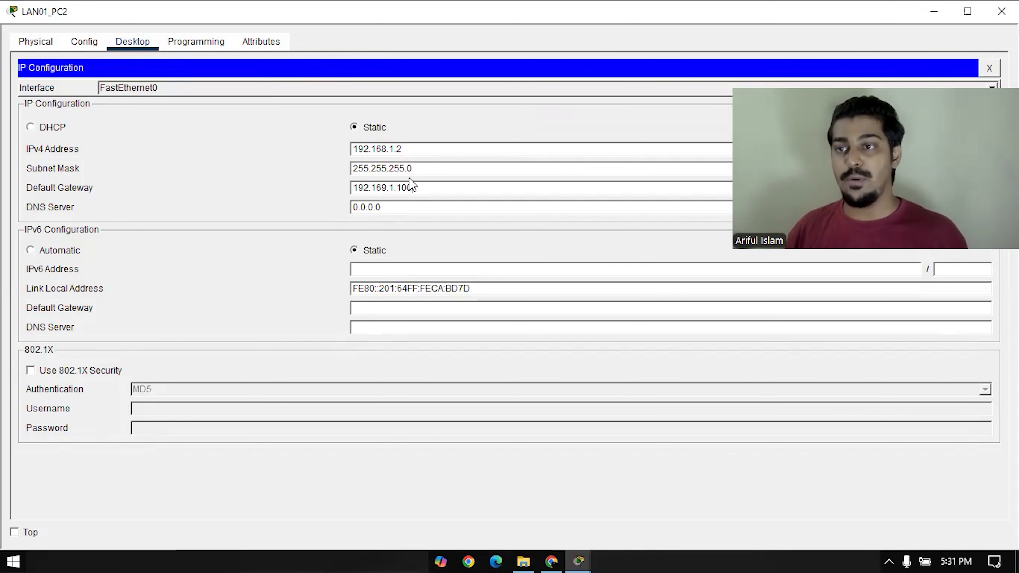
pyautogui.doubleClick(434, 190)
pyautogui.hotkey('ctrl', 'c')
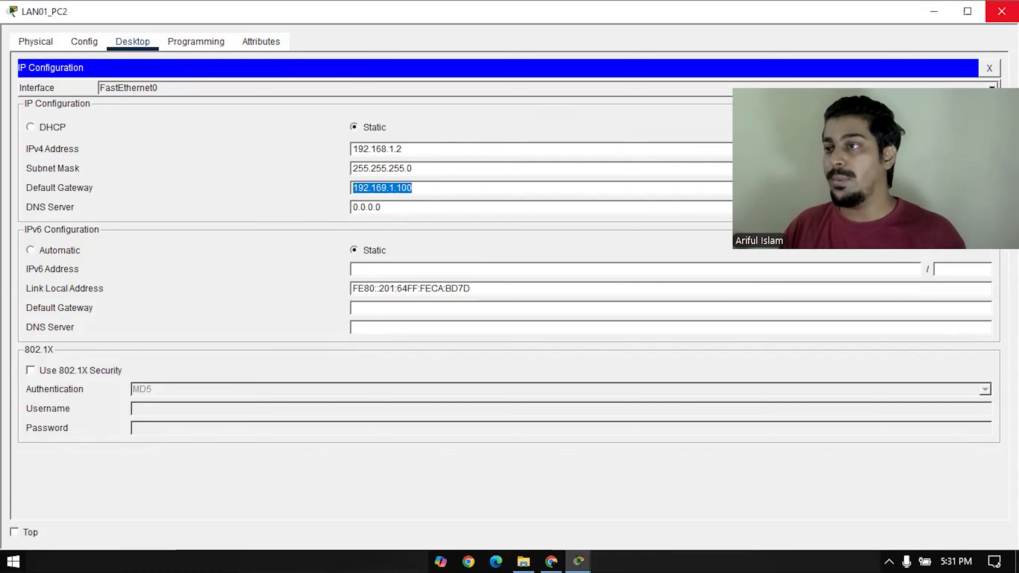
pyautogui.hotkey('alt', 'Tab')
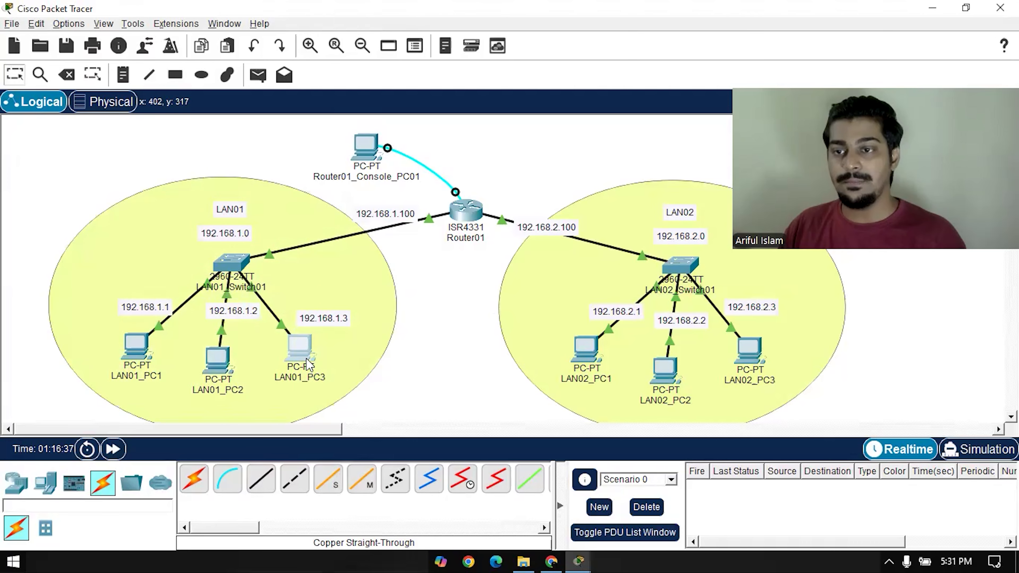
# - Enter 192.169.1.100 as LAN01_PC3's IPv4 default gateway and close its IP configuration
pyautogui.doubleClick(296, 358)
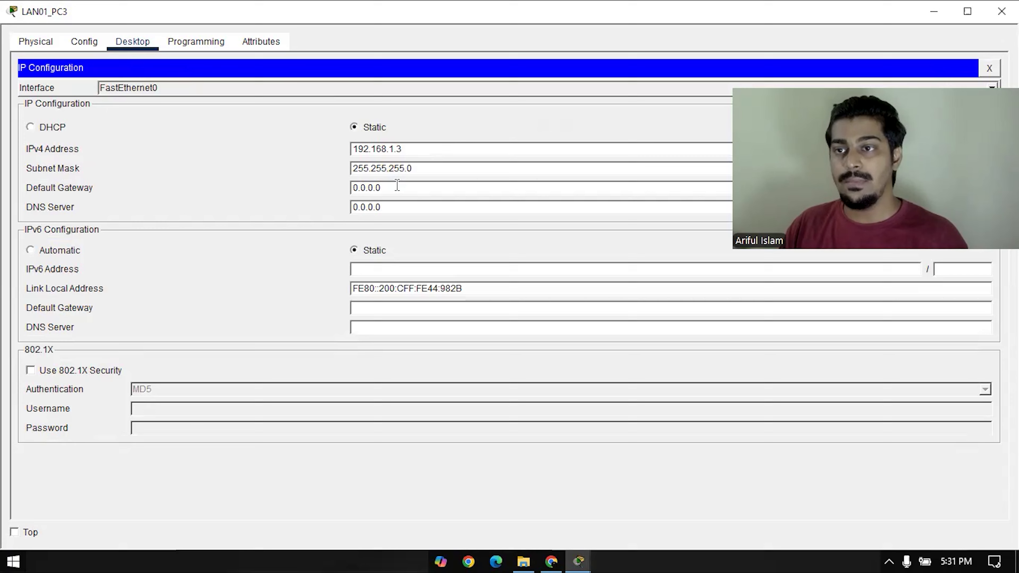
pyautogui.press('Tab')
pyautogui.write('192.169.1.100')
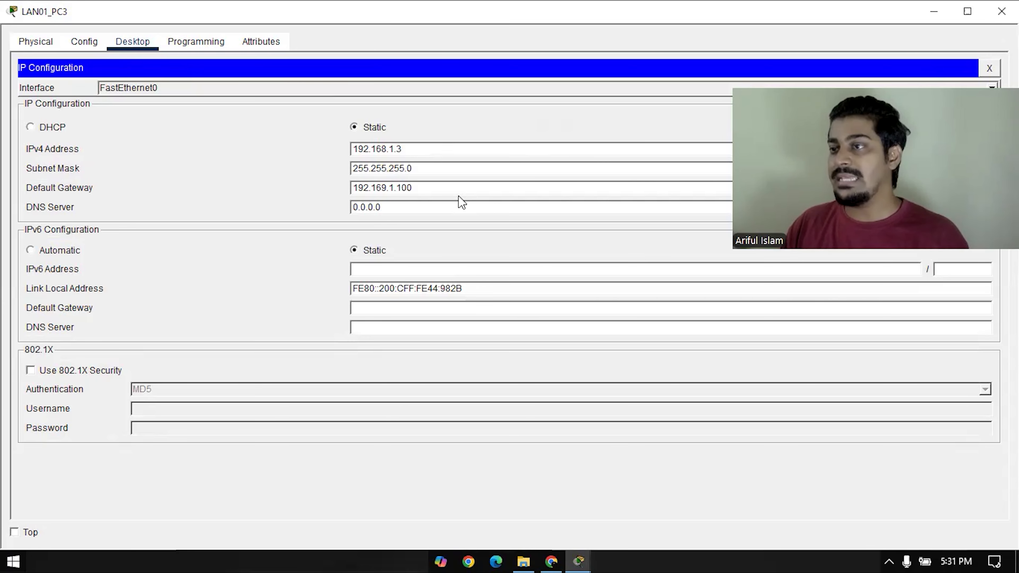
pyautogui.click(989, 68)
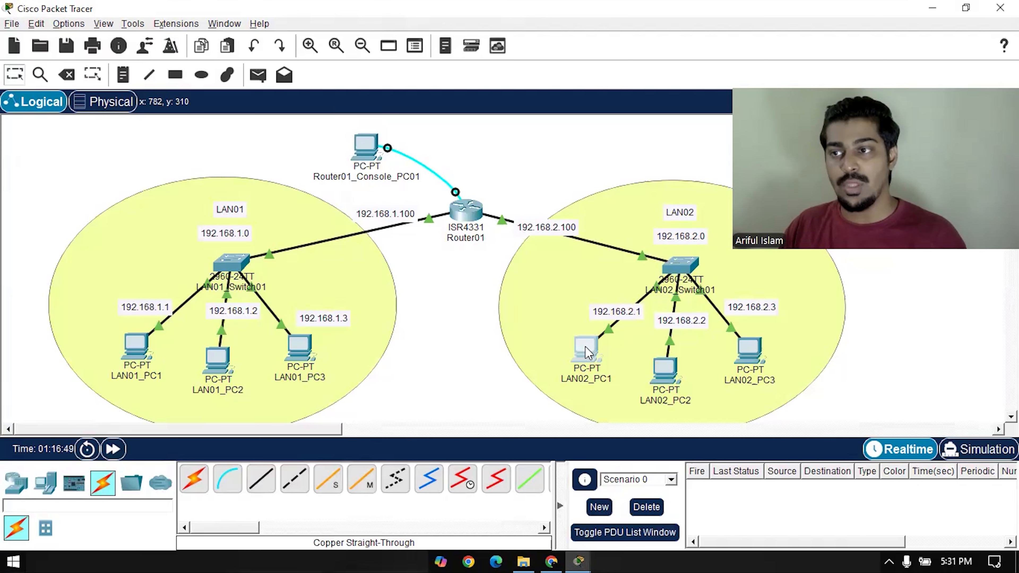
# - Set LAN02_PC1's IPv4 default gateway to 192.169.2.100, copy the address and close the PC's window
pyautogui.click(587, 352)
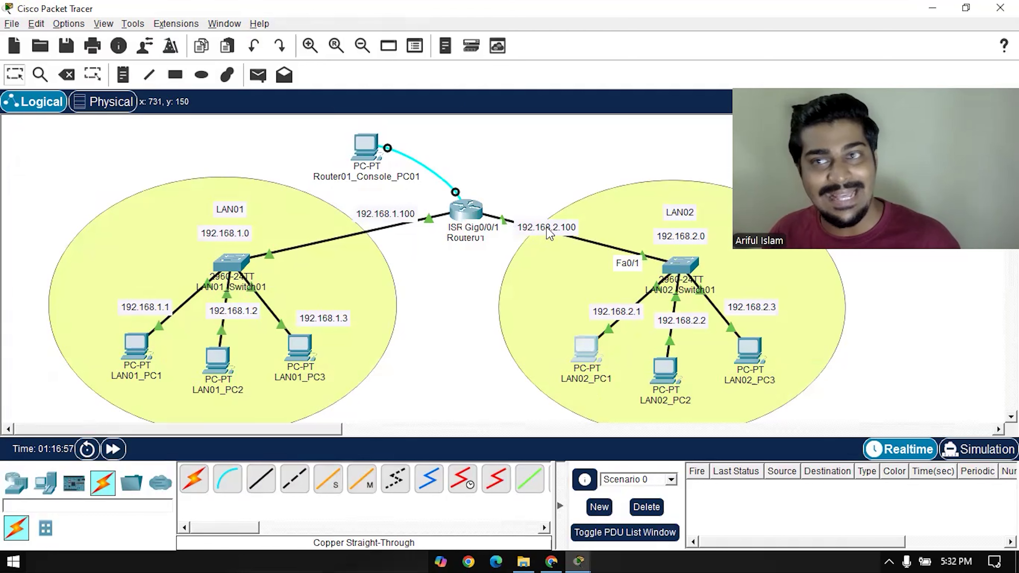
pyautogui.click(593, 354)
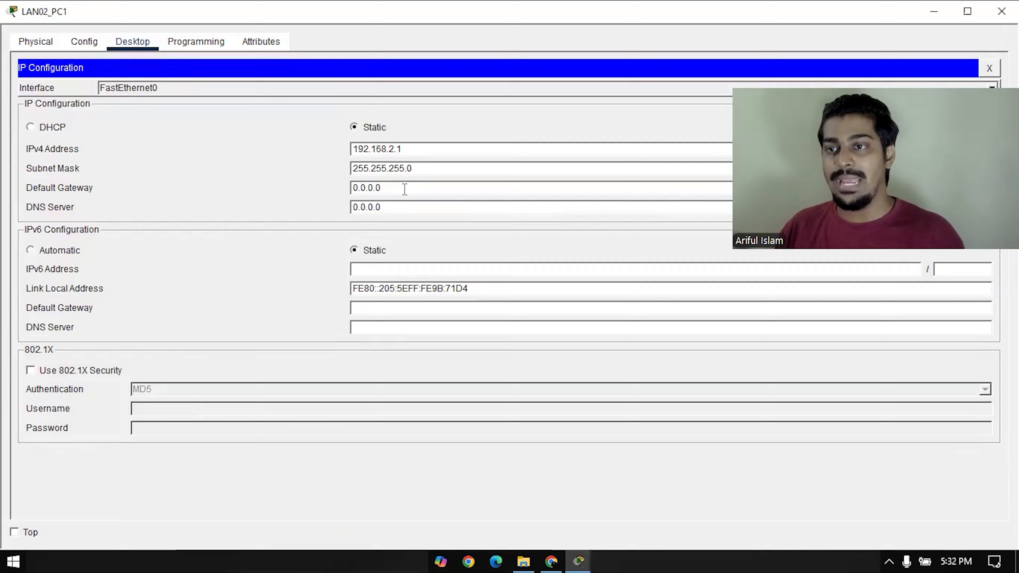
pyautogui.tripleClick(405, 188)
pyautogui.hotkey('ctrl', 'v')
pyautogui.press('BackSpace')
pyautogui.write('2')
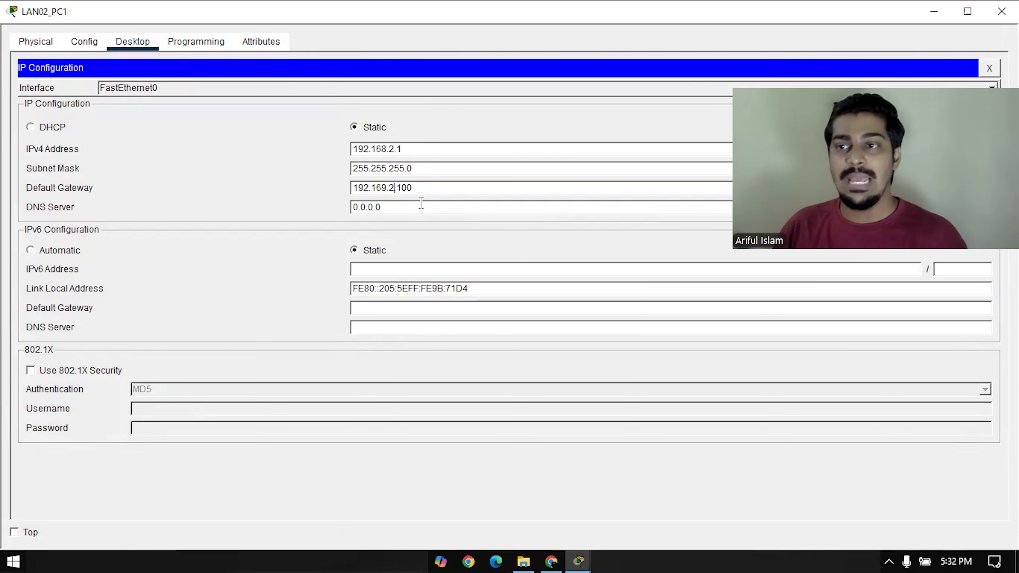
pyautogui.hotkey('ctrl', 'a')
pyautogui.hotkey('ctrl', 'c')
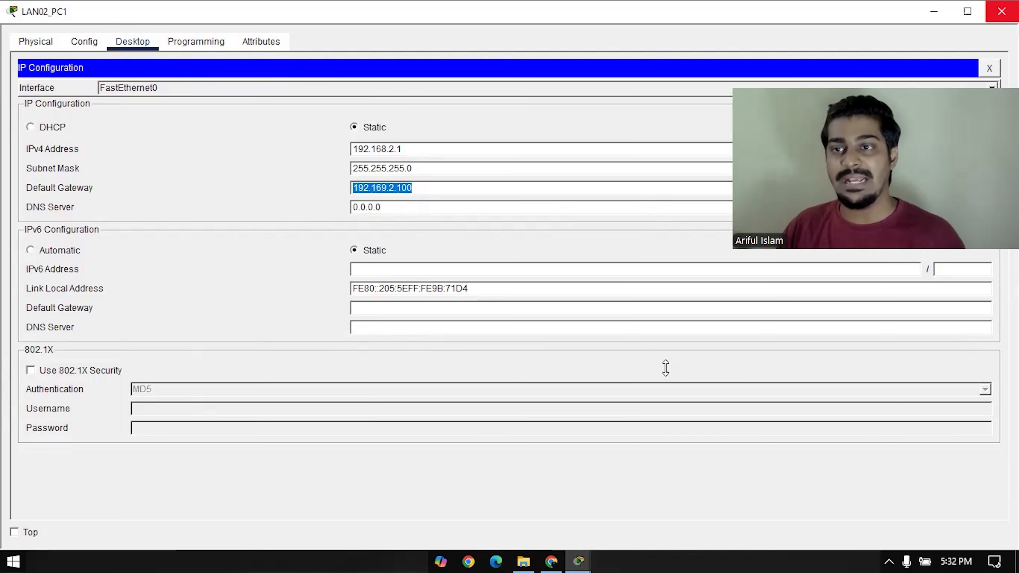
pyautogui.click(1001, 11)
# - Replace LAN02_PC2's IPv4 default gateway with the copied 192.169.2.100 and close the PC's window
pyautogui.click(665, 367)
pyautogui.click(114, 107)
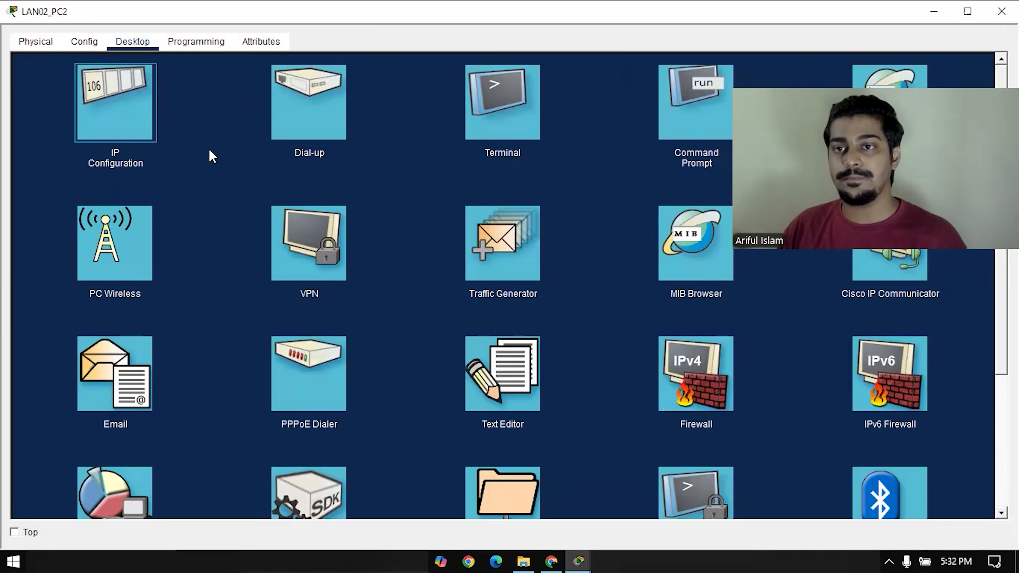
pyautogui.moveTo(353, 188); pyautogui.dragTo(360, 212)
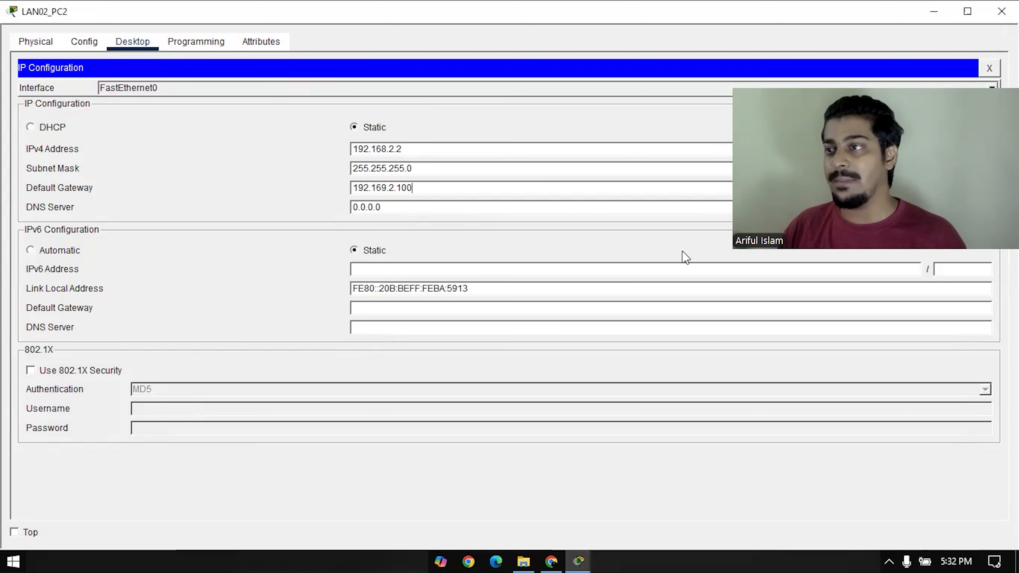
pyautogui.click(1002, 11)
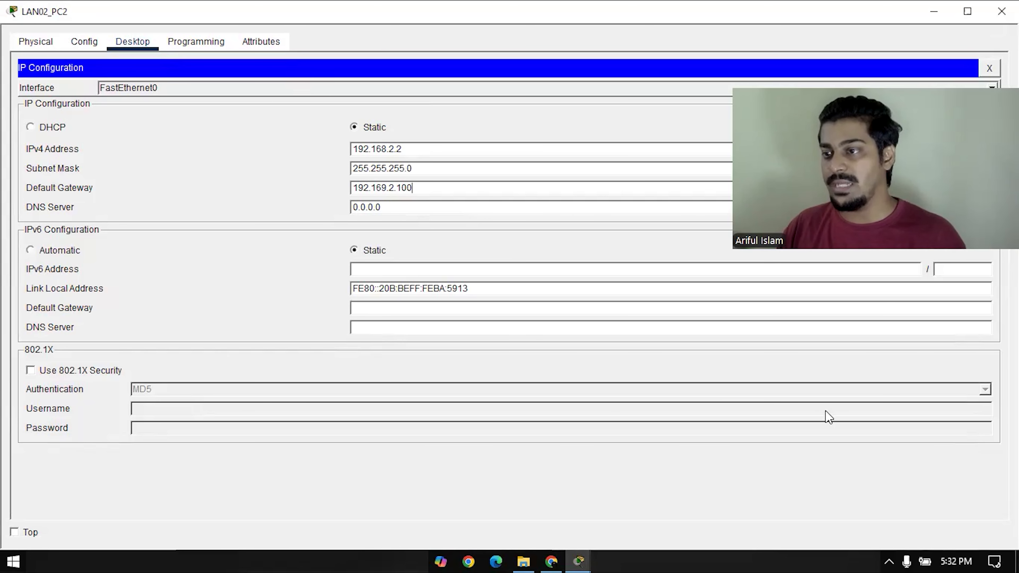
# - Replace LAN02_PC3's IPv4 default gateway with the copied 192.169.2.100 and close the PC's window
pyautogui.click(758, 354)
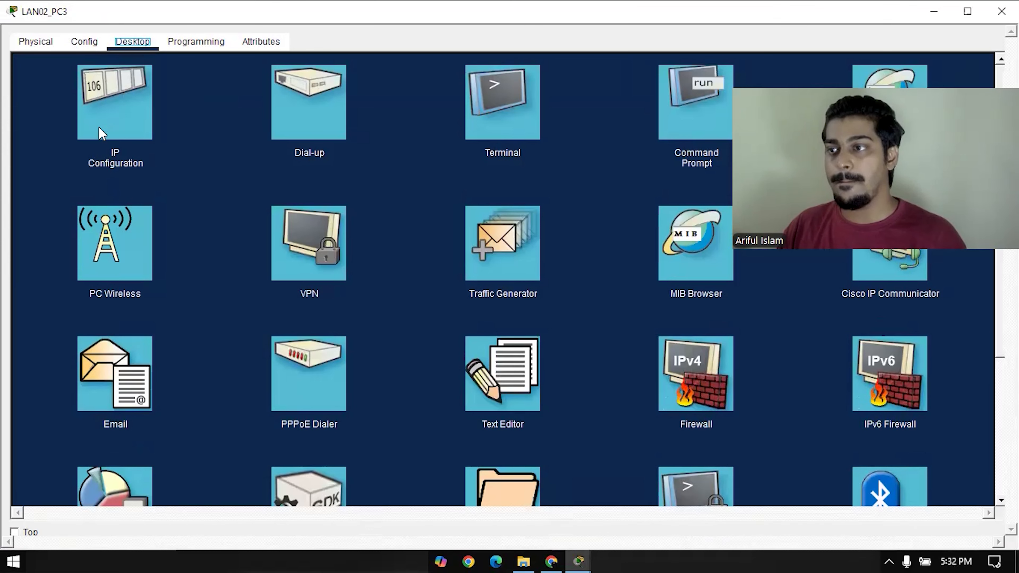
pyautogui.click(114, 114)
pyautogui.moveTo(385, 195); pyautogui.dragTo(261, 182)
pyautogui.hotkey('ctrl', 'v')
pyautogui.click(995, 11)
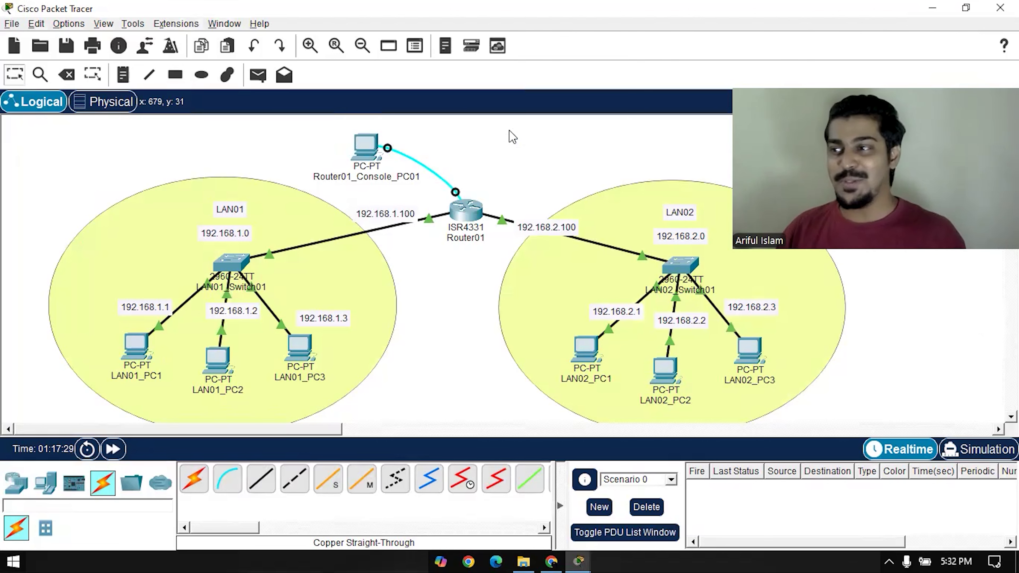
# - Test connectivity between the two LANs by pinging 192.168.2.3 from LAN01_PC1's command prompt, and examine the first response
pyautogui.click(137, 353)
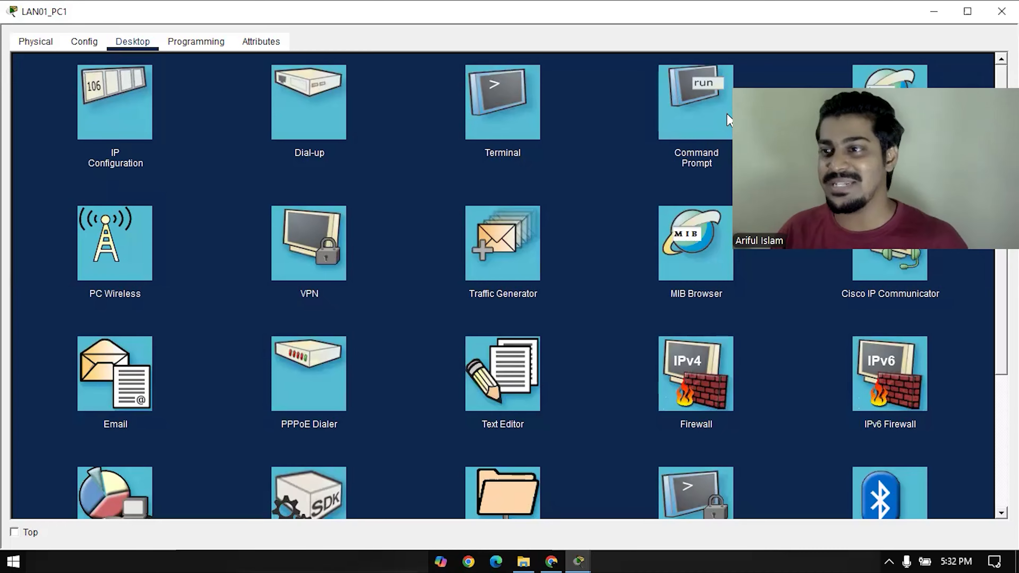
pyautogui.click(698, 118)
pyautogui.press('Up')
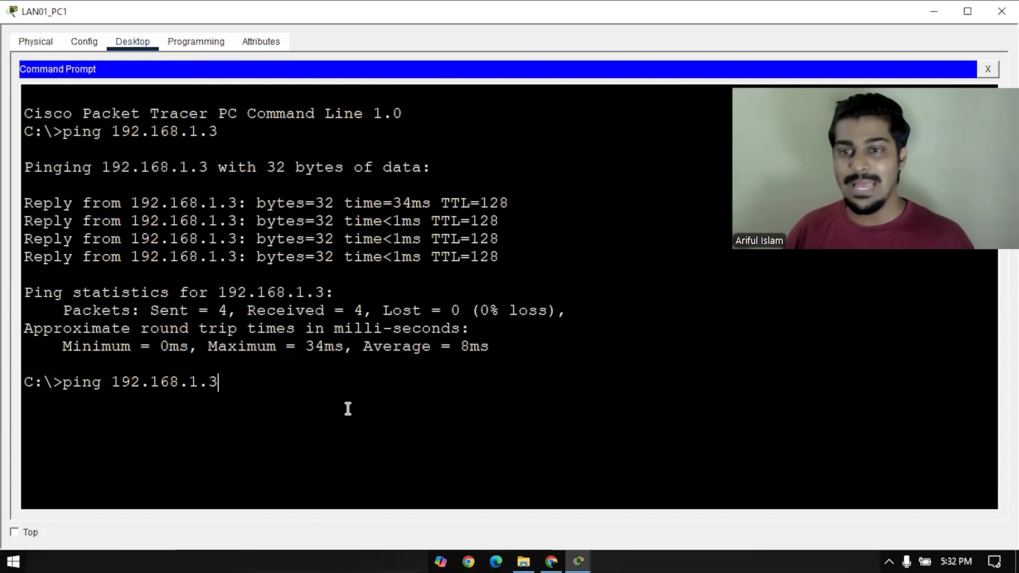
pyautogui.press('Left')
pyautogui.press('Left')
pyautogui.press('BackSpace')
pyautogui.write('2')
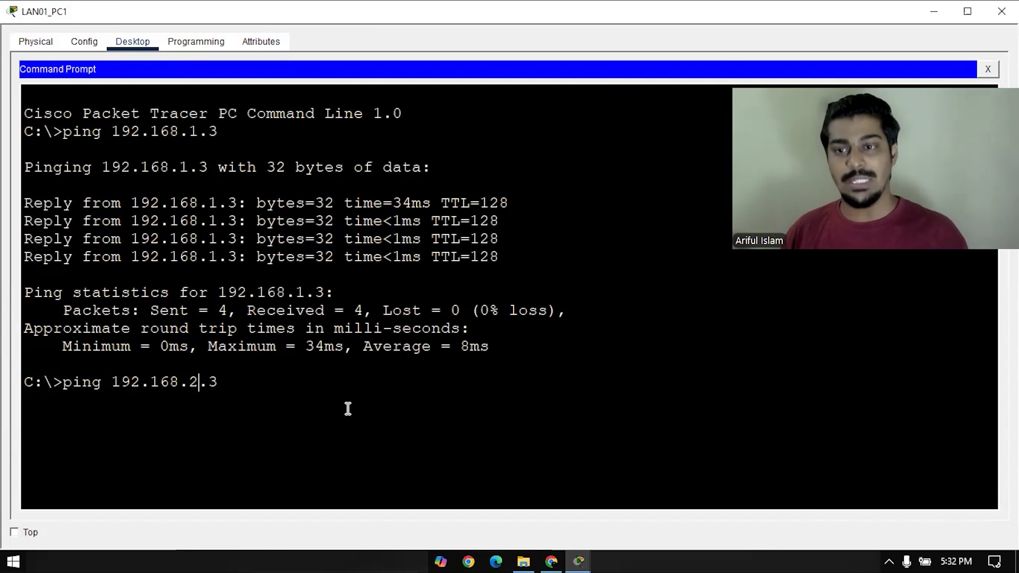
pyautogui.moveTo(113, 381); pyautogui.dragTo(223, 374)
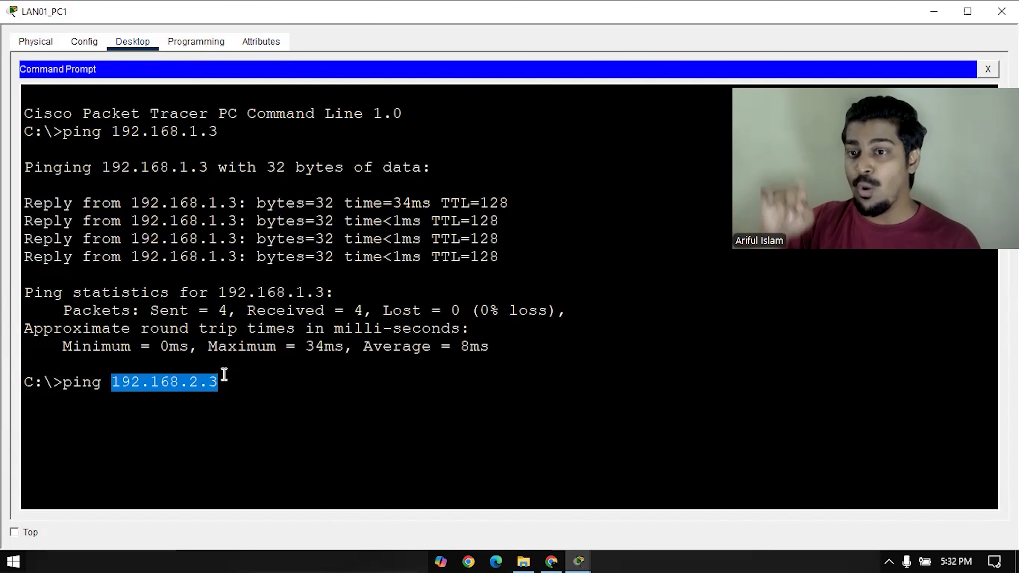
pyautogui.press('Left')
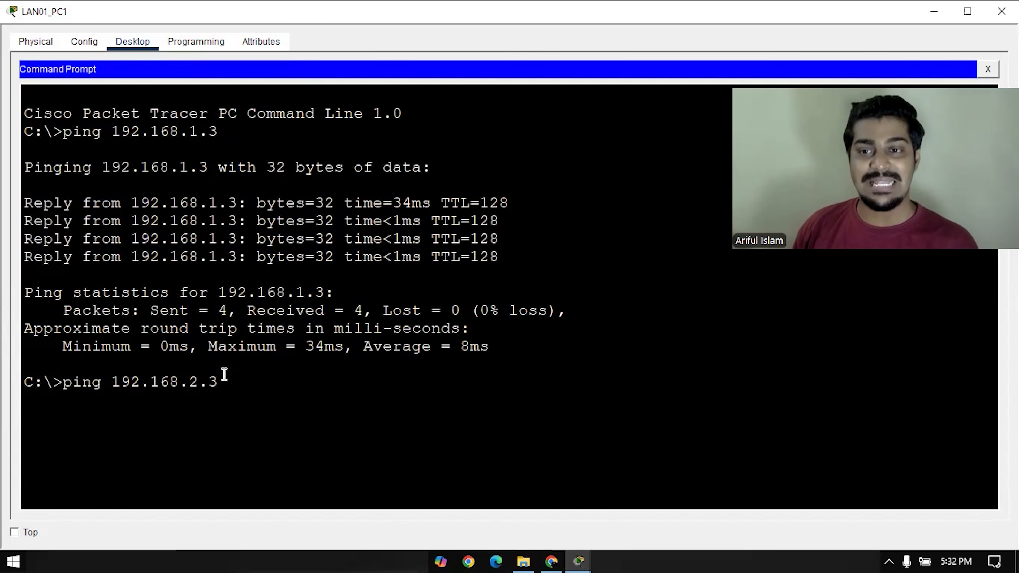
pyautogui.press('Return')
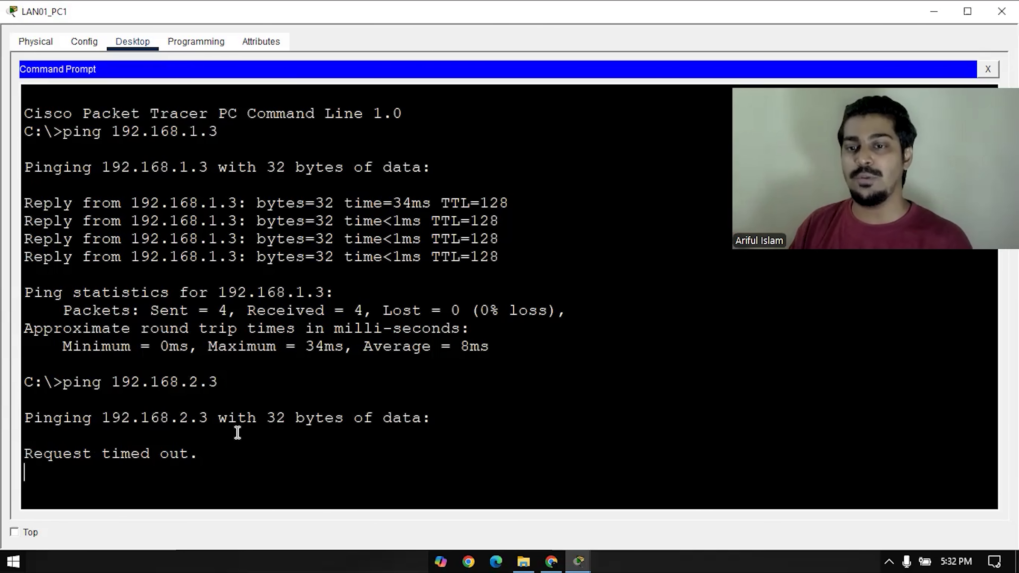
pyautogui.moveTo(209, 455); pyautogui.dragTo(23, 453)
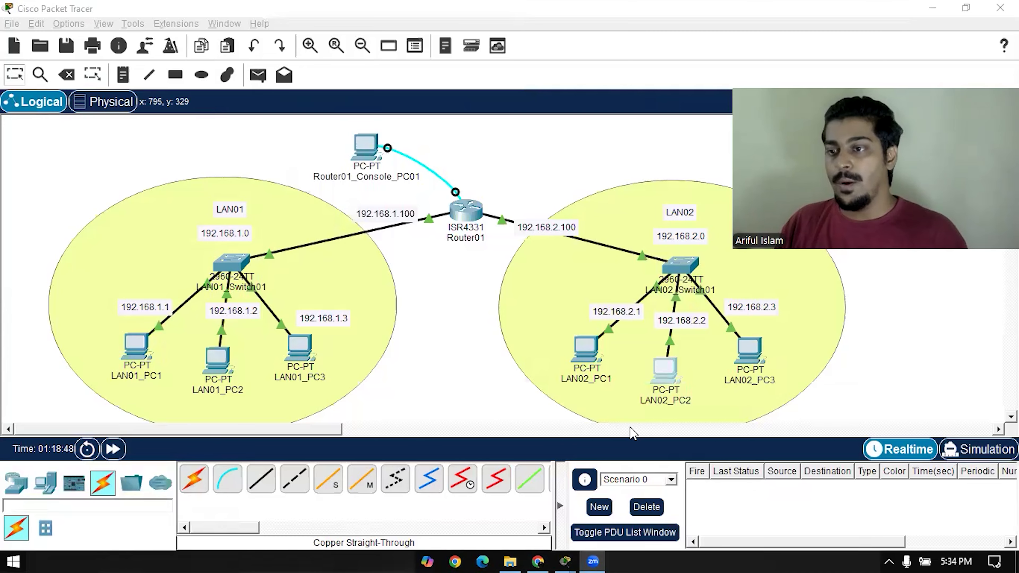
# - Correct LAN02_PC1's IPv4 default gateway to 192.168.2.100 and return to the topology
pyautogui.click(590, 355)
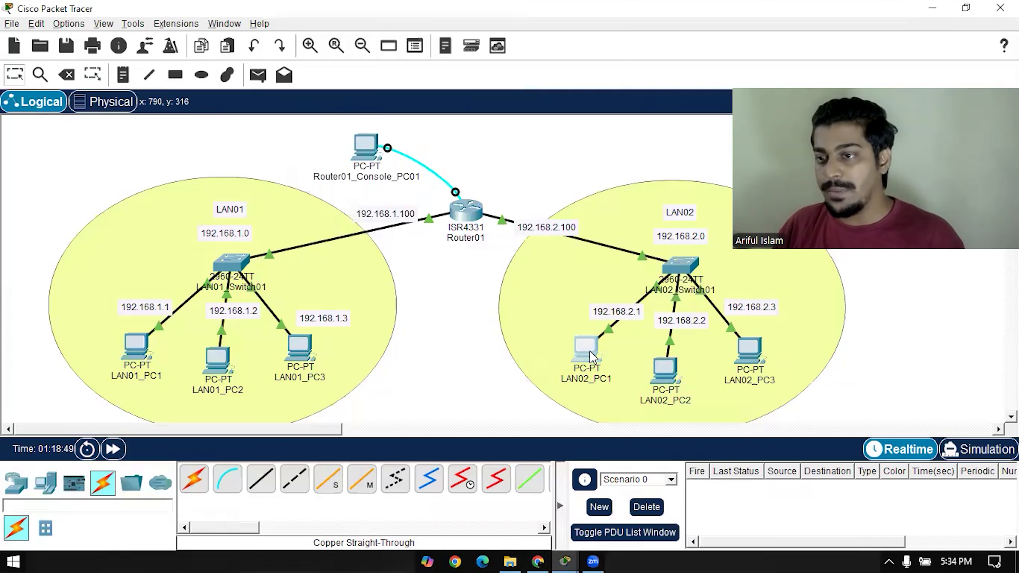
pyautogui.click(591, 353)
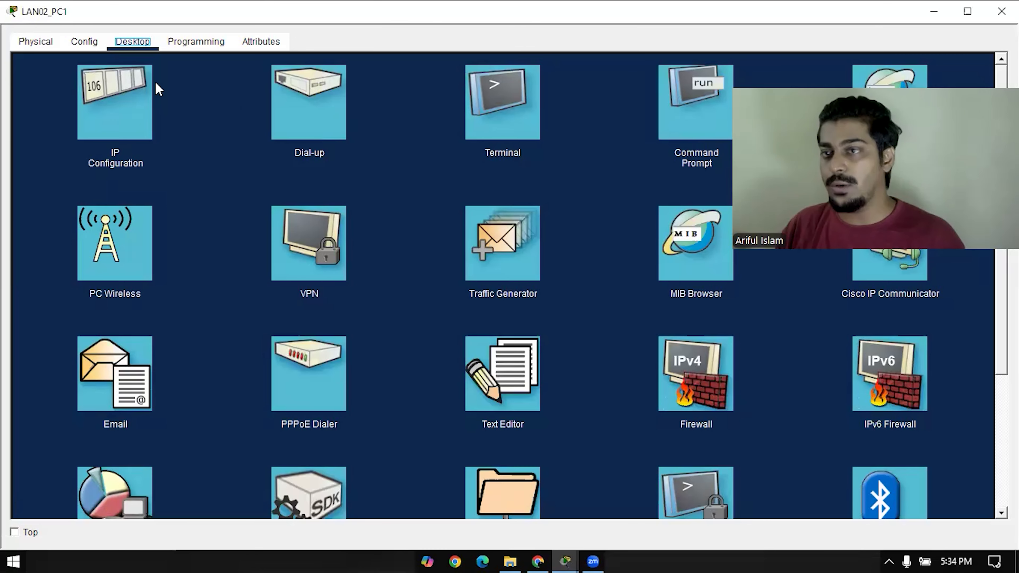
pyautogui.click(149, 122)
pyautogui.moveTo(428, 190); pyautogui.dragTo(343, 219)
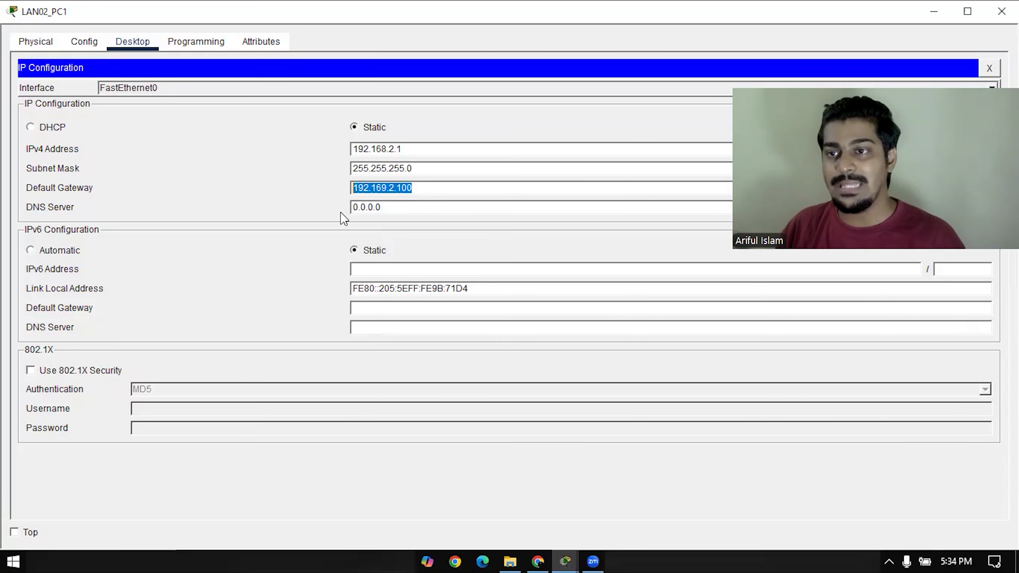
pyautogui.click(385, 188)
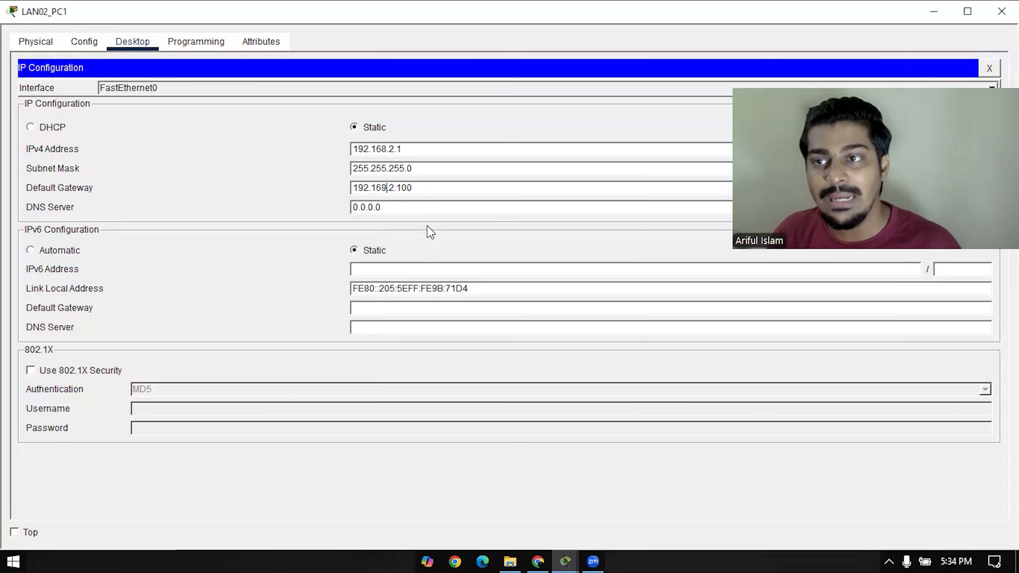
pyautogui.moveTo(434, 190); pyautogui.dragTo(287, 188)
pyautogui.write('192.168.2.100')
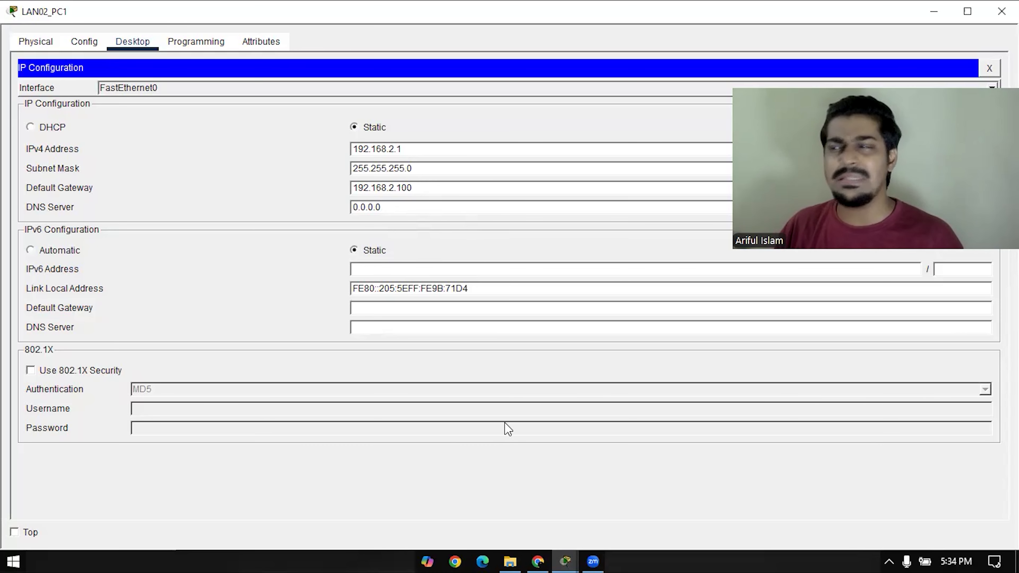
pyautogui.hotkey('alt', 'Tab')
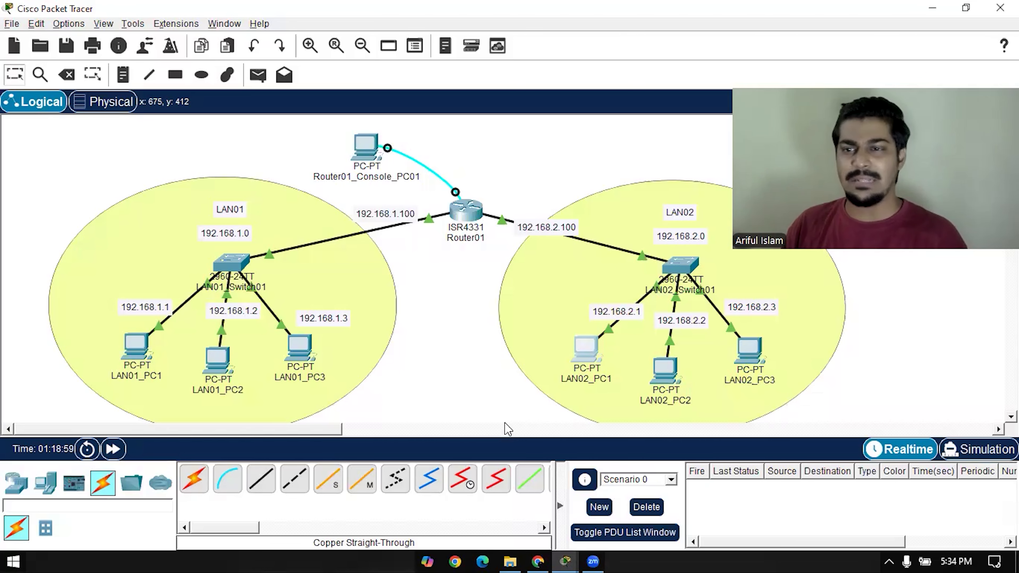
# - Leave LAN01_PC1's command prompt, check the default gateway in its IP configuration and return to the topology
pyautogui.click(138, 358)
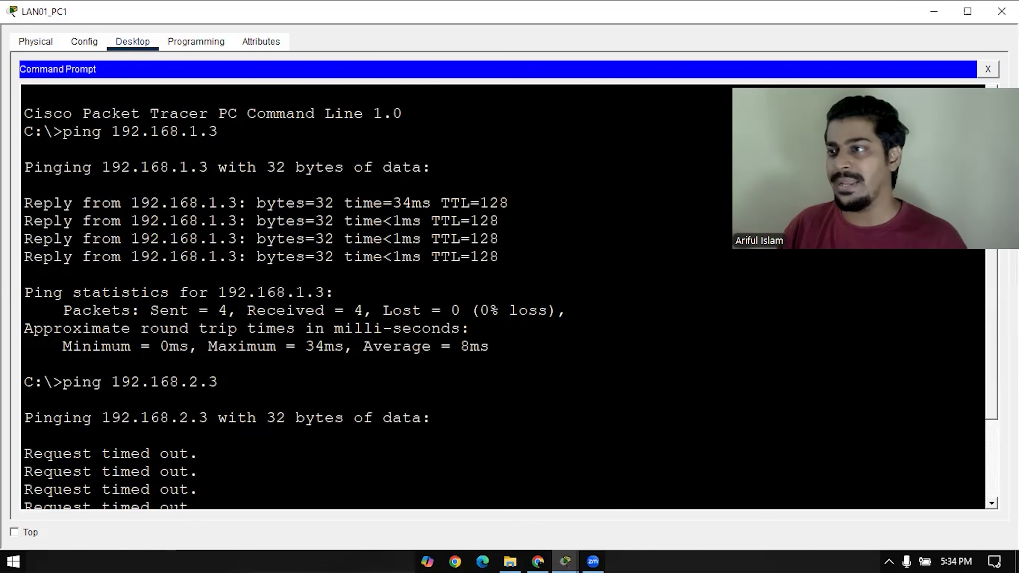
pyautogui.click(989, 69)
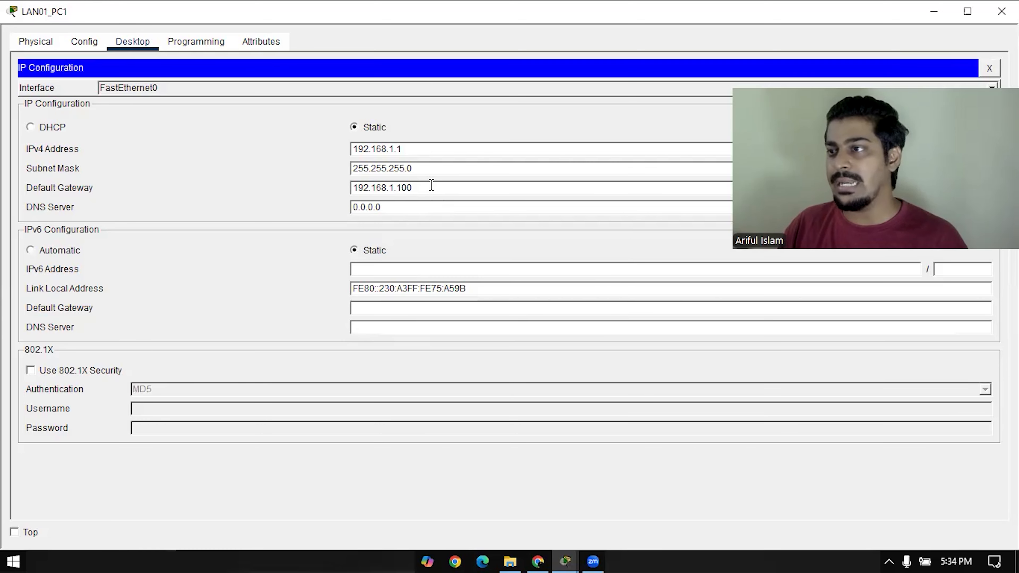
pyautogui.hotkey('alt', 'Tab')
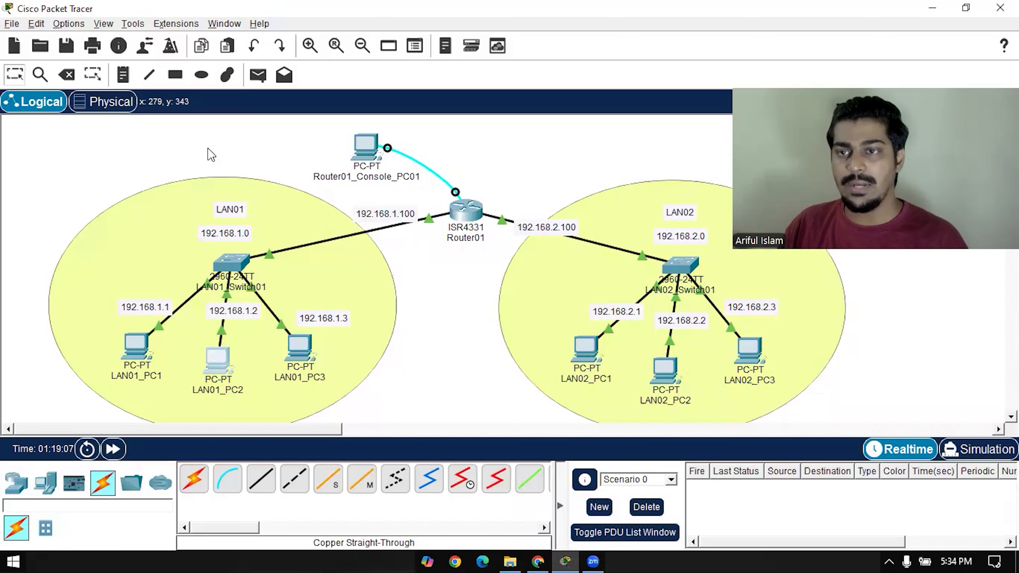
# - Correct LAN01_PC2's IPv4 default gateway to 192.168.1.100, copy the address and return to the topology
pyautogui.click(216, 357)
pyautogui.click(125, 113)
pyautogui.moveTo(453, 186); pyautogui.dragTo(474, 208)
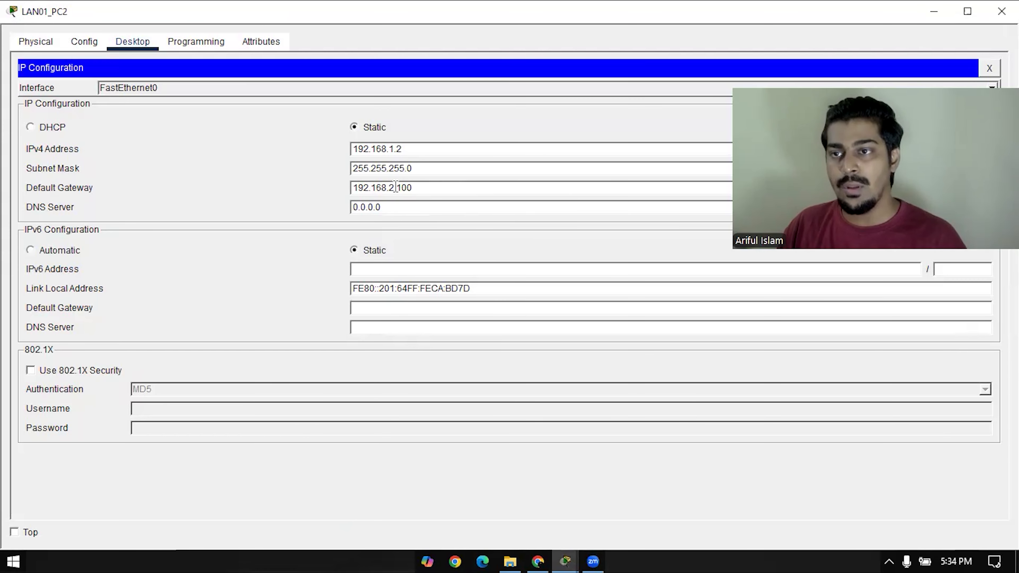
pyautogui.moveTo(430, 186); pyautogui.dragTo(3, 192)
pyautogui.hotkey('ctrl', 'c')
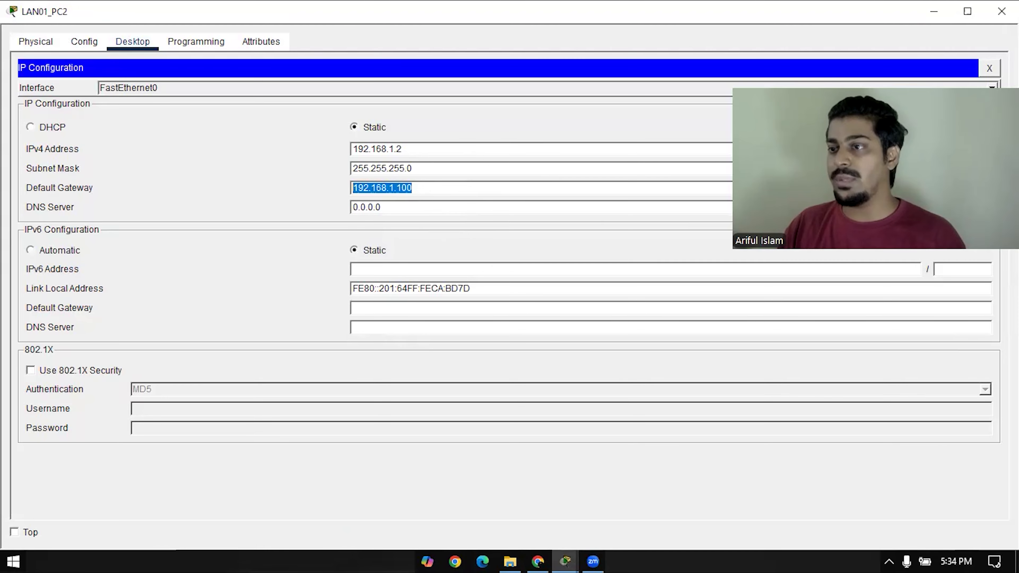
pyautogui.hotkey('alt', 'Tab')
# - Replace LAN01_PC3's IPv4 default gateway with the copied 192.168.1.100 and return to the topology
pyautogui.doubleClick(307, 356)
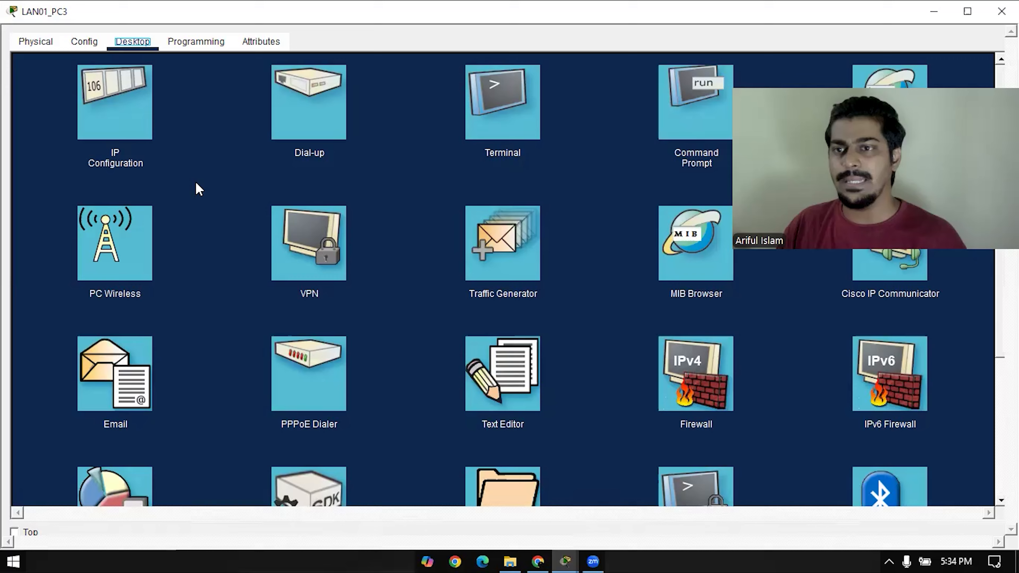
pyautogui.click(148, 129)
pyautogui.moveTo(424, 192); pyautogui.dragTo(309, 174)
pyautogui.hotkey('ctrl', 'v')
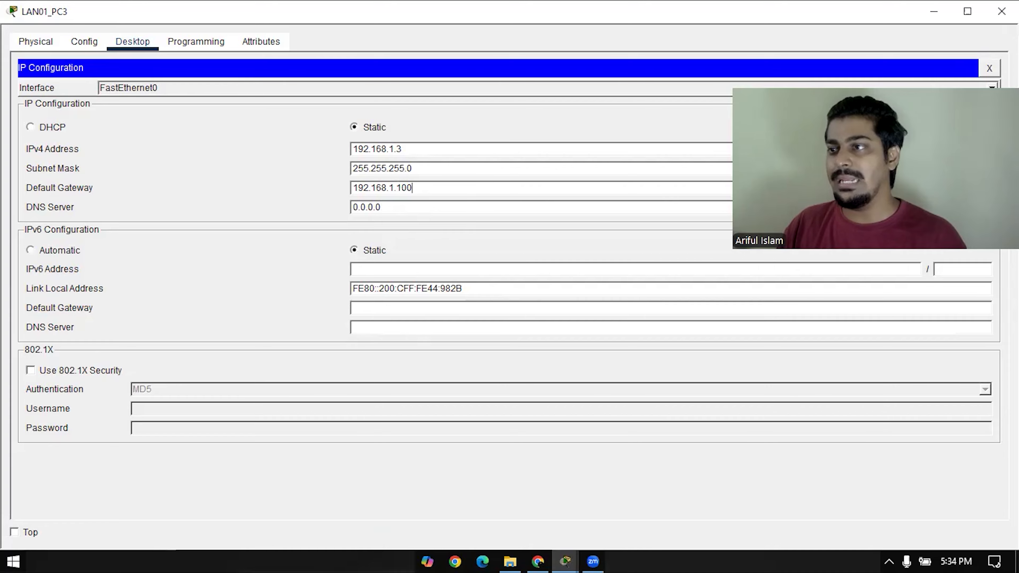
pyautogui.hotkey('alt', 'Tab')
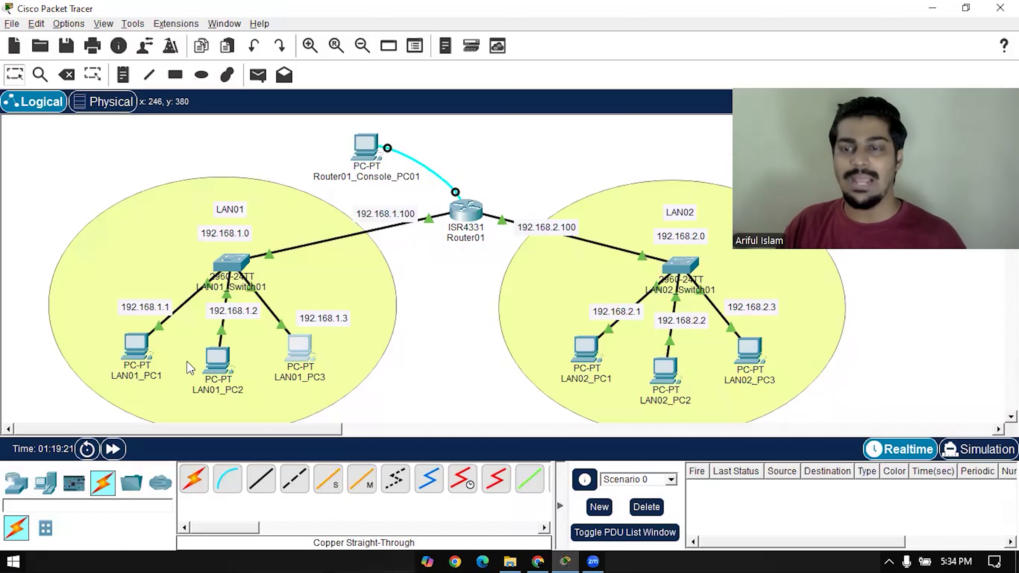
# - Repeat the ping to 192.168.2.3 from LAN01_PC1's command prompt and examine the responses
pyautogui.click(134, 356)
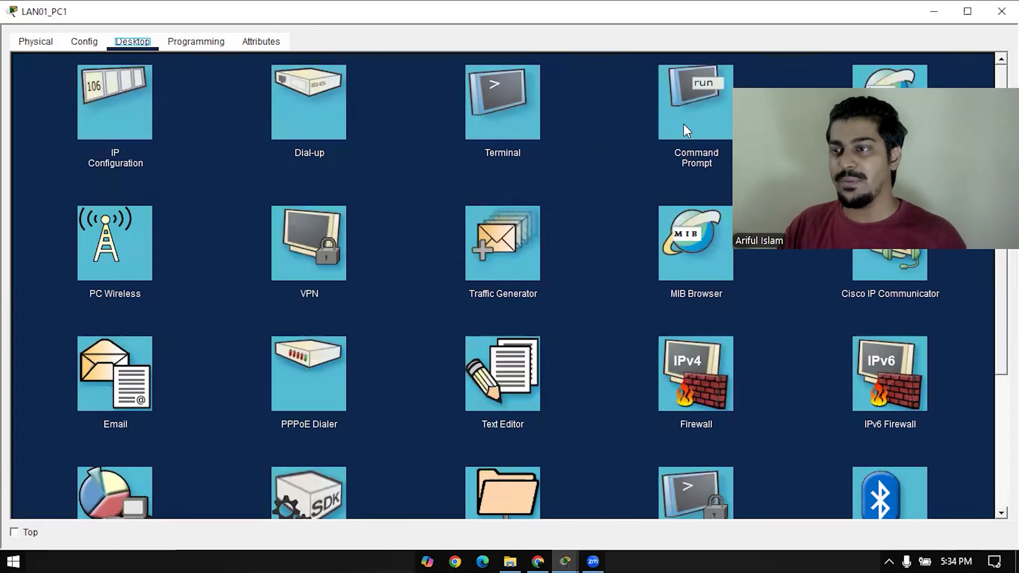
pyautogui.click(687, 131)
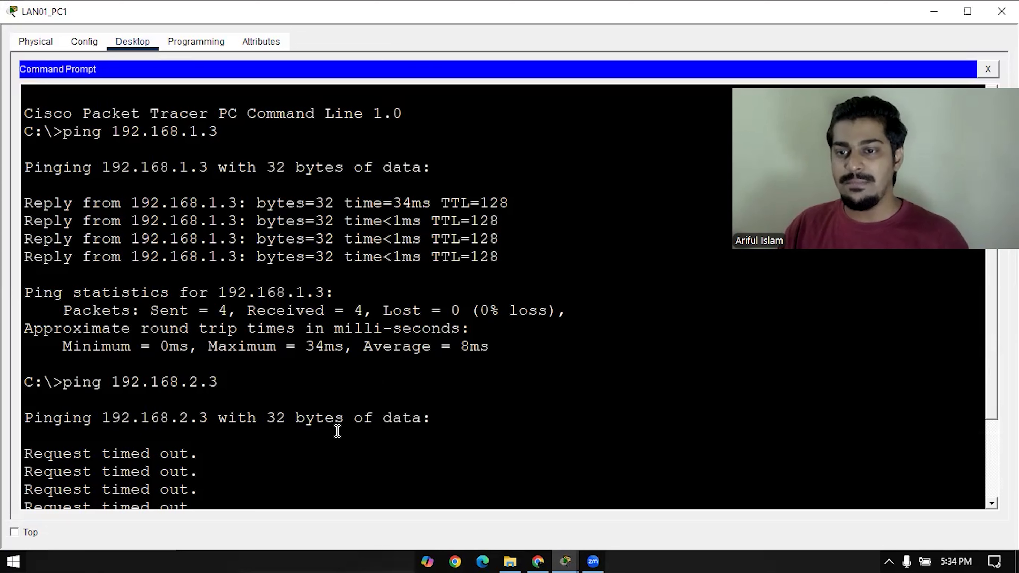
pyautogui.moveTo(992, 380); pyautogui.dragTo(986, 465)
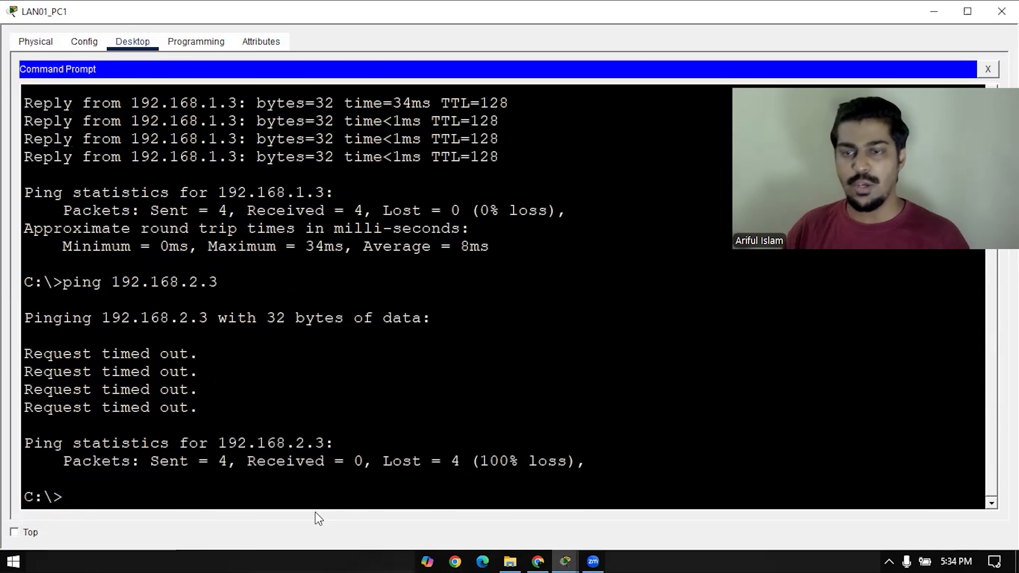
pyautogui.press('Up')
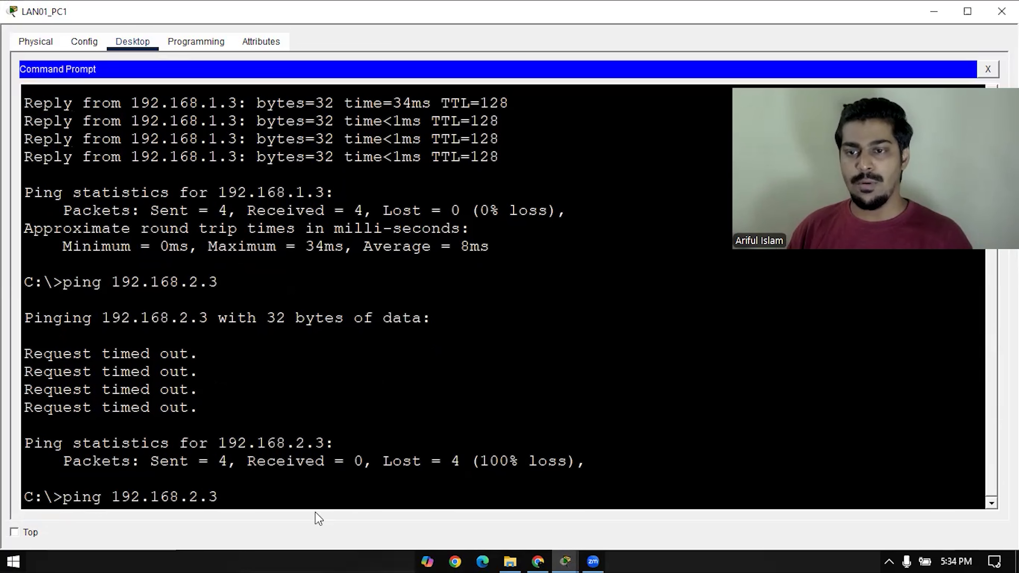
pyautogui.press('Return')
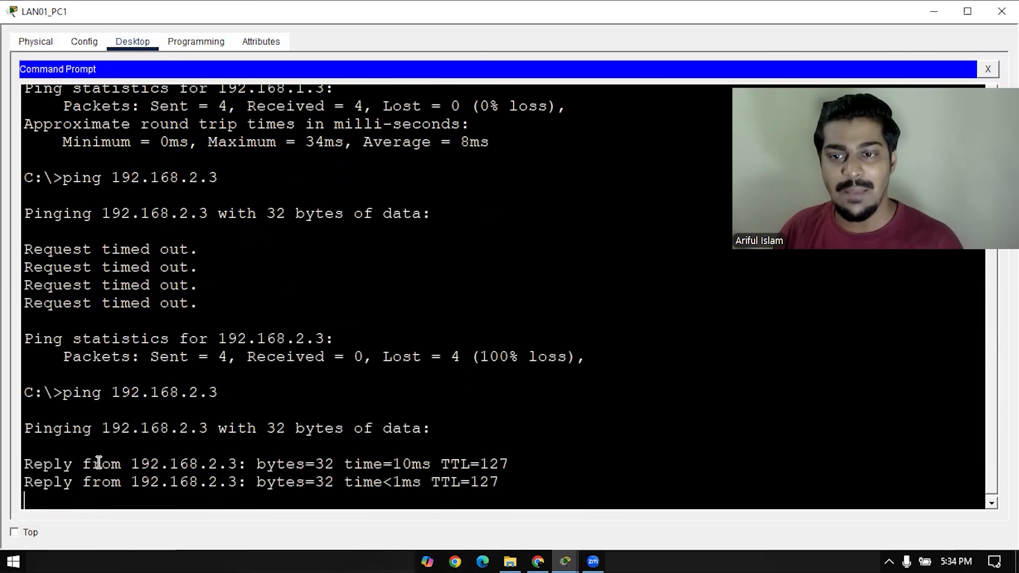
pyautogui.moveTo(73, 466); pyautogui.dragTo(21, 465)
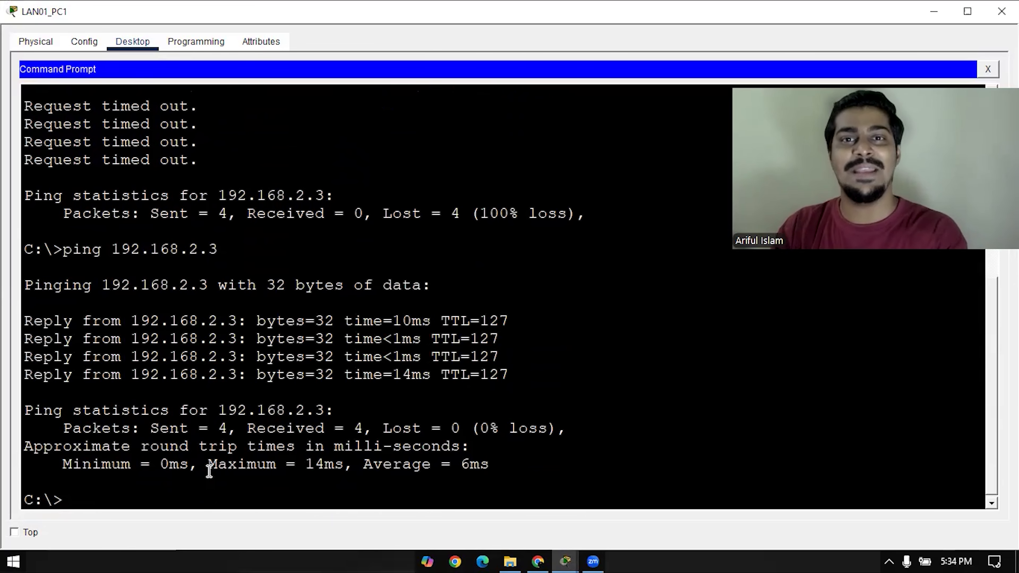